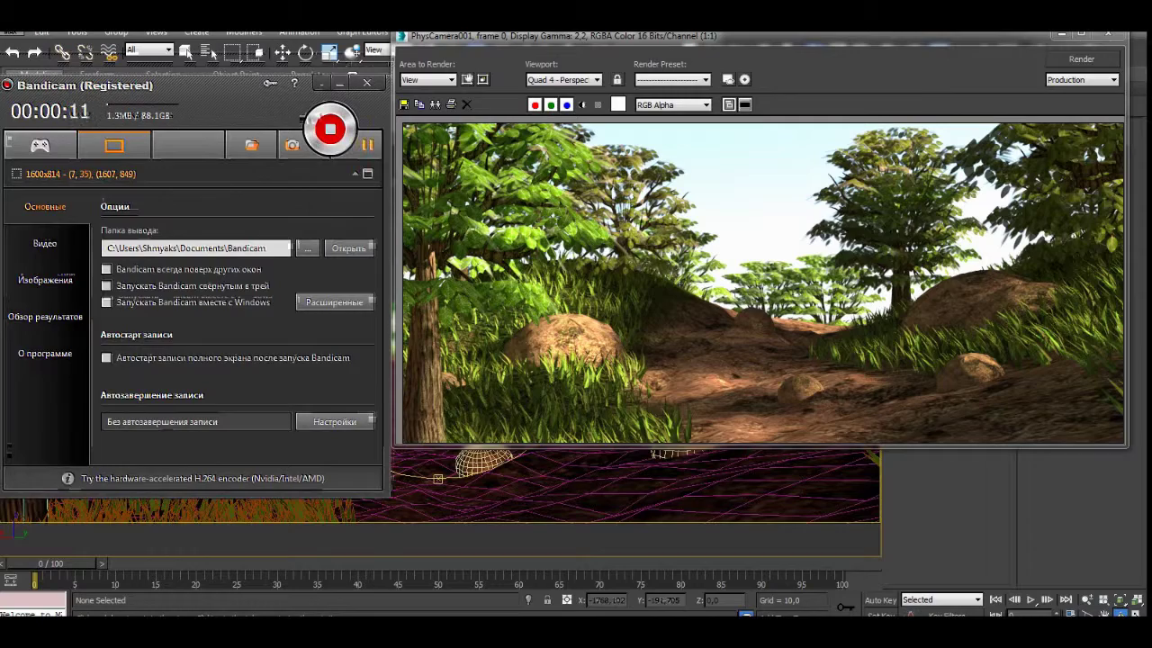
# - Close the finished forest render and look over the whole scene from above, including the terrain, trees, grass and camera
pyautogui.click(339, 83)
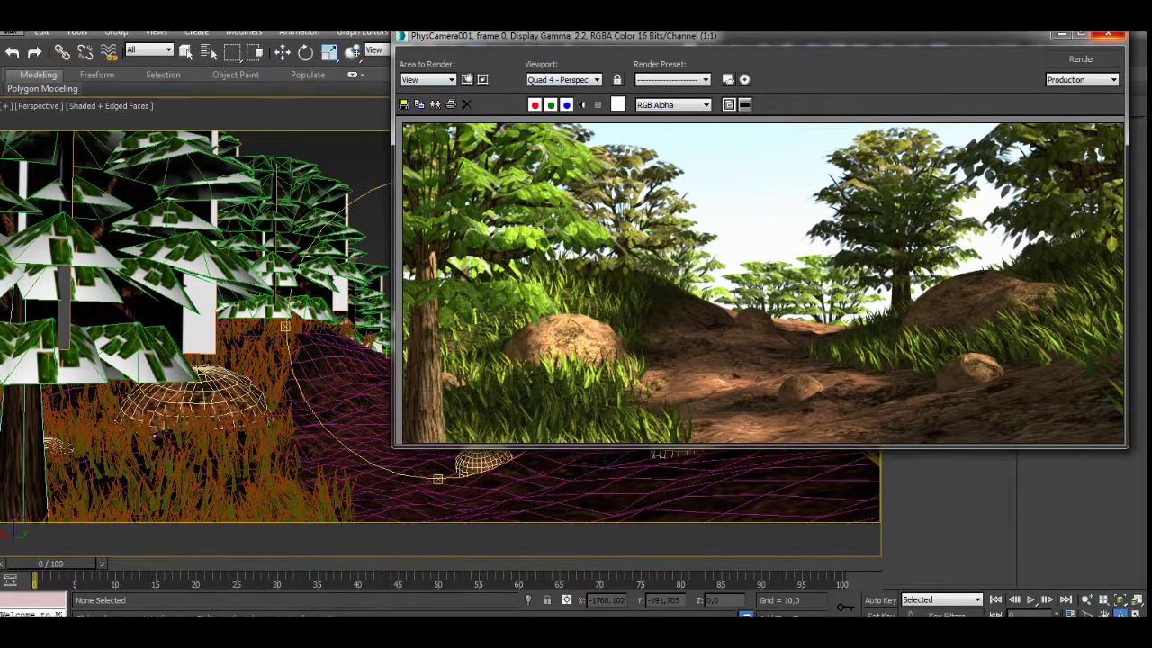
pyautogui.click(1107, 35)
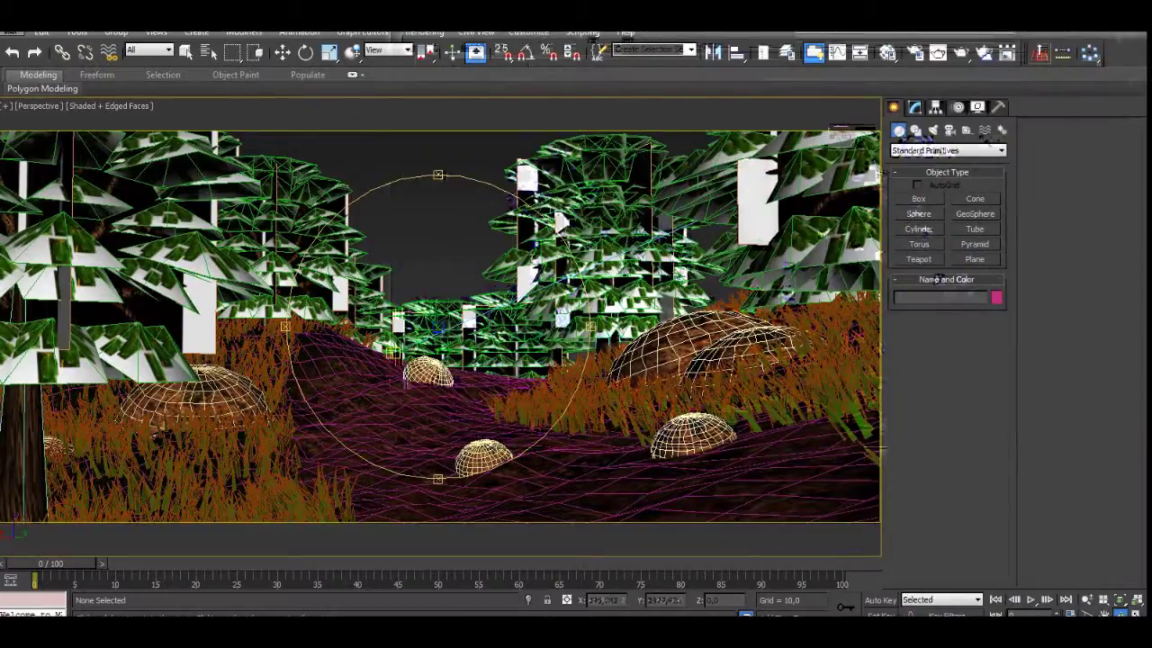
pyautogui.moveTo(468, 270); pyautogui.dragTo(385, 405)
pyautogui.click(1087, 600)
pyautogui.moveTo(450, 290); pyautogui.dragTo(450, 446)
pyautogui.moveTo(450, 441); pyautogui.dragTo(432, 346, button='middle')
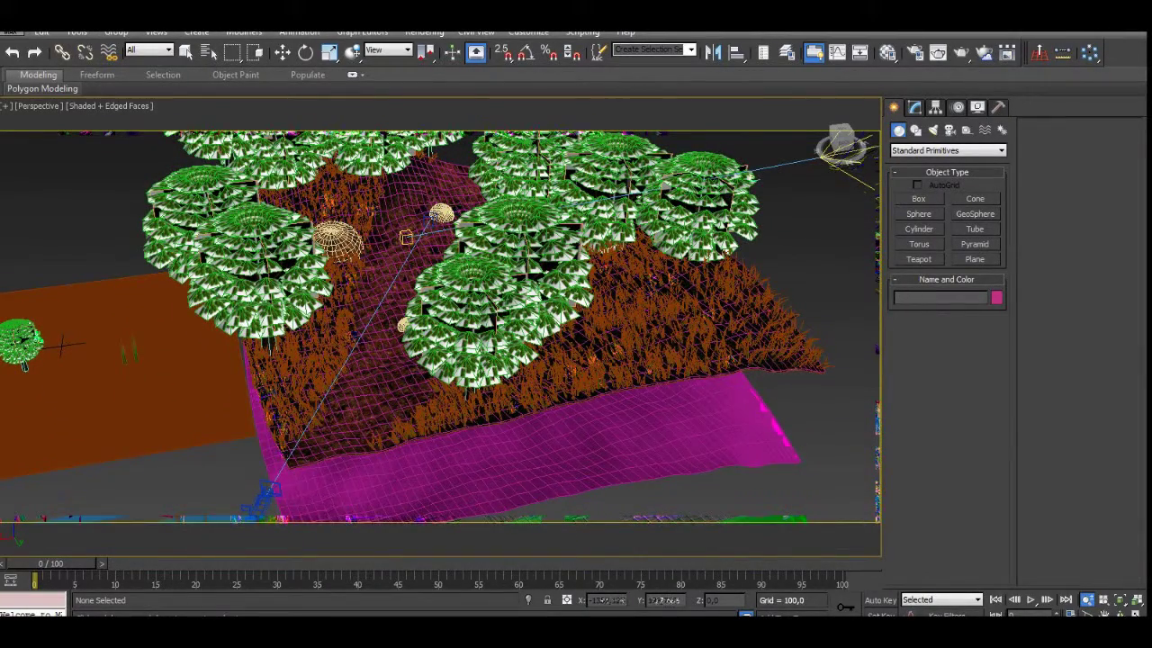
pyautogui.moveTo(554, 387); pyautogui.dragTo(553, 274)
# - Examine the forest scene's components by selecting the grass, a tree group and the ground plane, then clear the selection
pyautogui.click(558, 360)
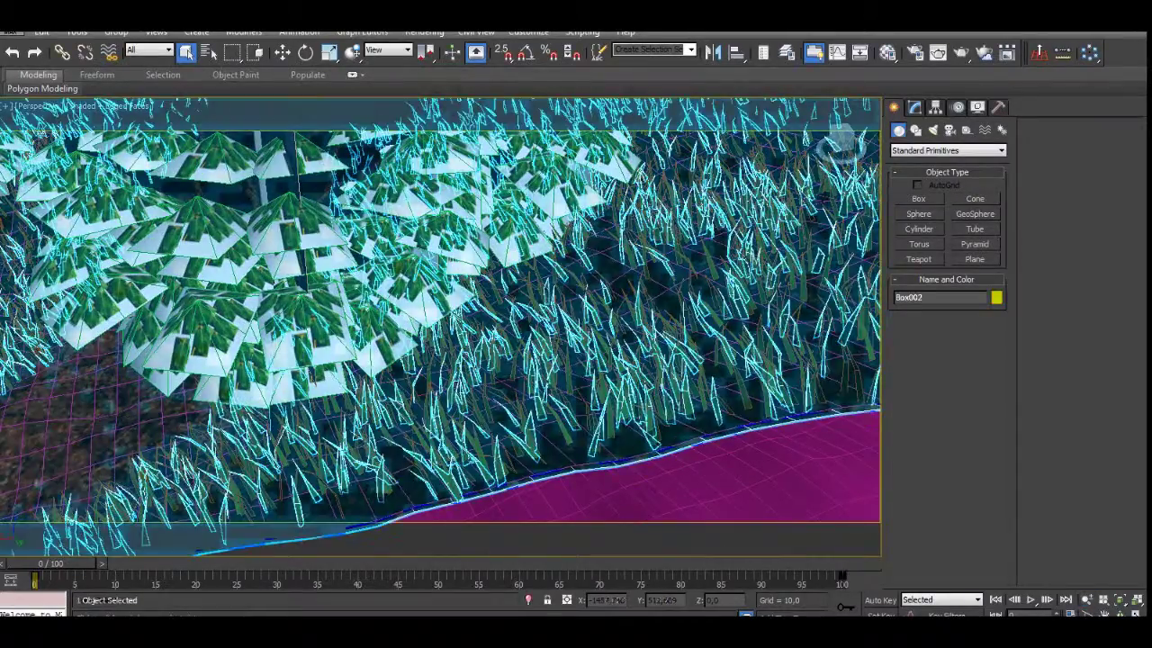
pyautogui.click(432, 306)
pyautogui.moveTo(432, 306); pyautogui.dragTo(693, 504, button='middle')
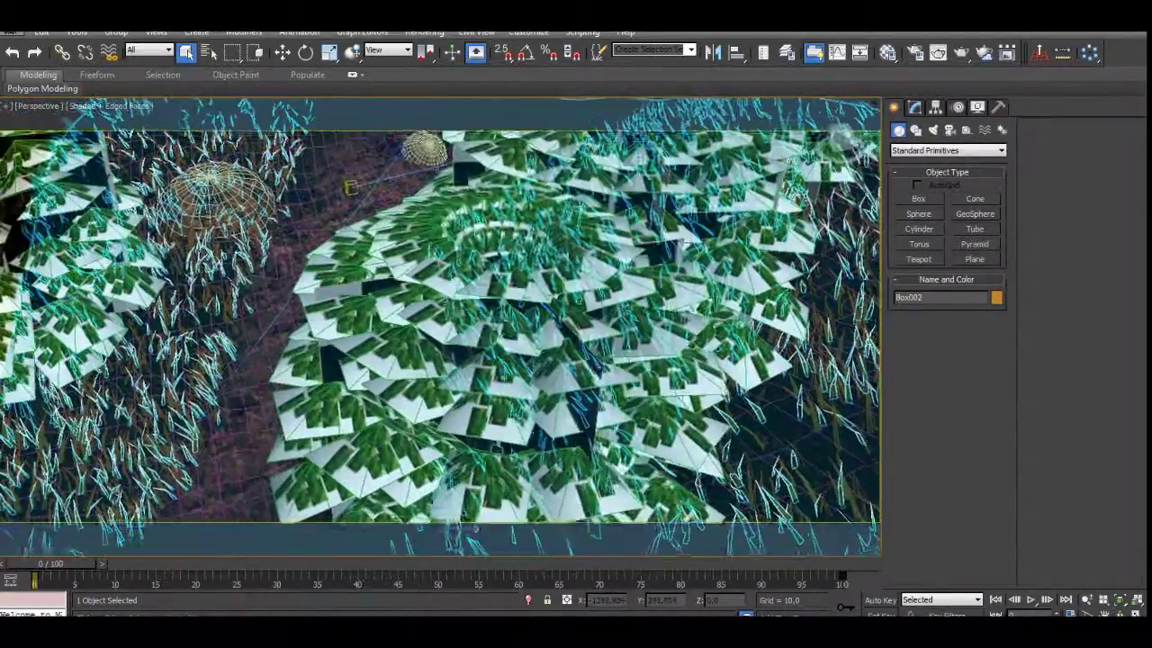
pyautogui.click(540, 450)
pyautogui.keyDown('alt'); pyautogui.moveTo(540, 450); pyautogui.dragTo(644, 360, button='middle'); pyautogui.keyUp('alt')
pyautogui.moveTo(660, 421); pyautogui.dragTo(868, 236, button='middle')
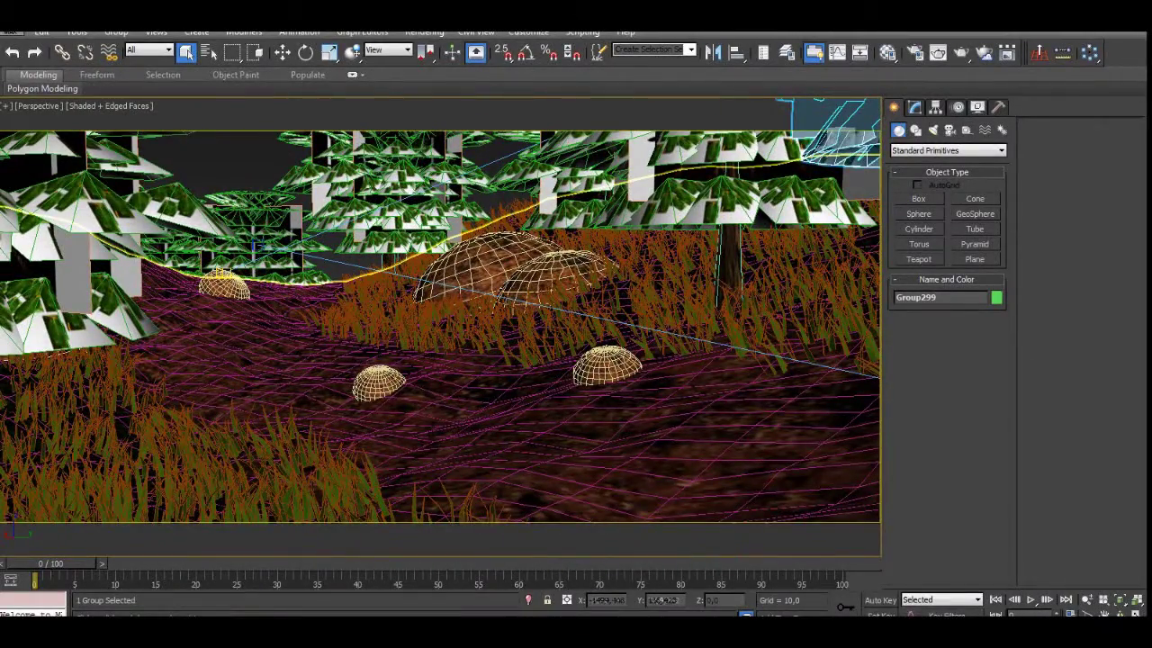
pyautogui.click(666, 414)
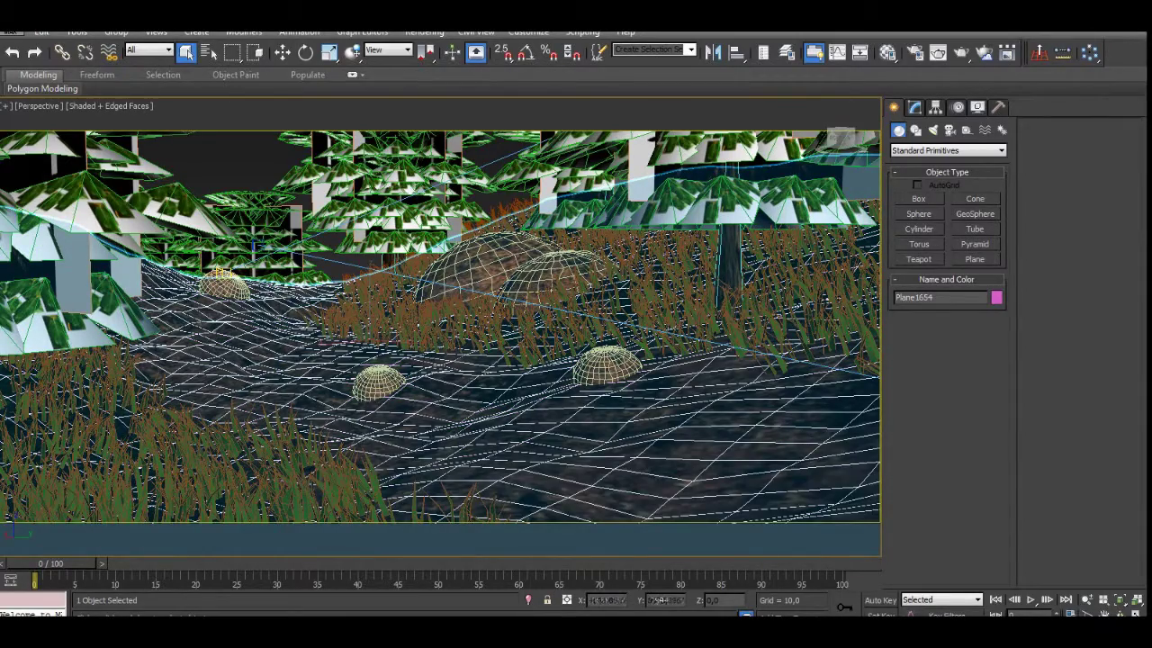
pyautogui.click(503, 171)
pyautogui.scroll(-5, 539, 270)
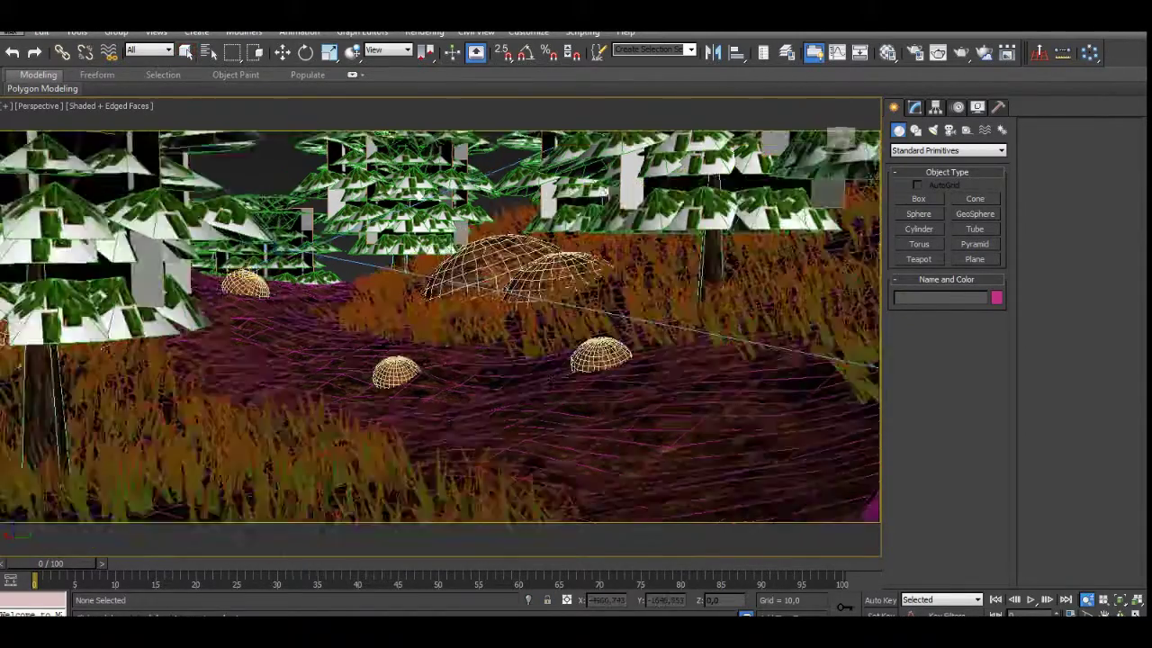
# - Inspect the source tree group standing beside the terrain from several angles
pyautogui.scroll(-2, 540, 270)
pyautogui.keyDown('alt'); pyautogui.moveTo(540, 270); pyautogui.dragTo(517, 315, button='middle'); pyautogui.keyUp('alt')
pyautogui.moveTo(117, 459); pyautogui.dragTo(446, 245, button='middle')
pyautogui.scroll(5, 432, 257)
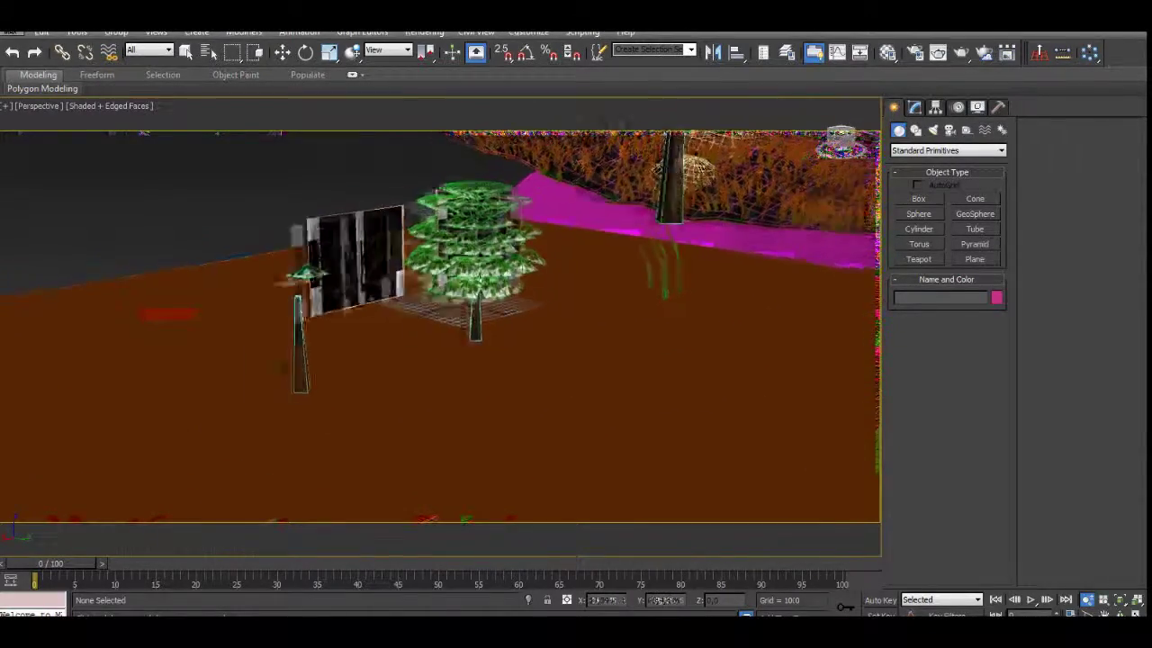
pyautogui.scroll(5, 464, 261)
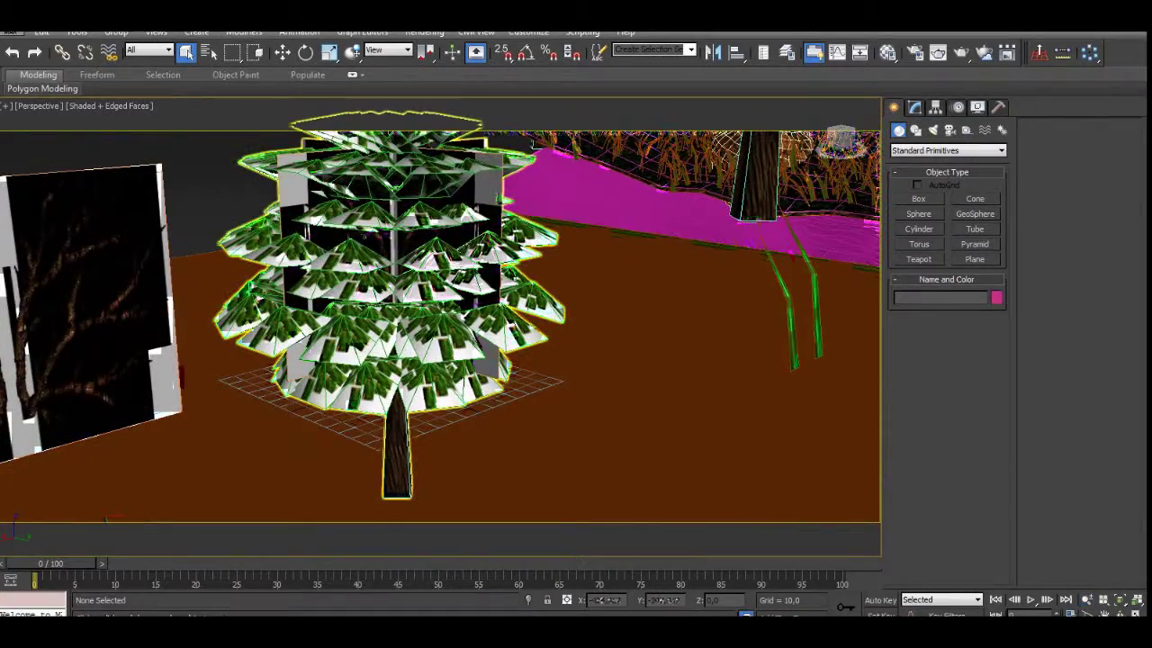
pyautogui.click(463, 261)
pyautogui.keyDown('alt'); pyautogui.moveTo(464, 261); pyautogui.dragTo(459, 301, button='middle'); pyautogui.keyUp('alt')
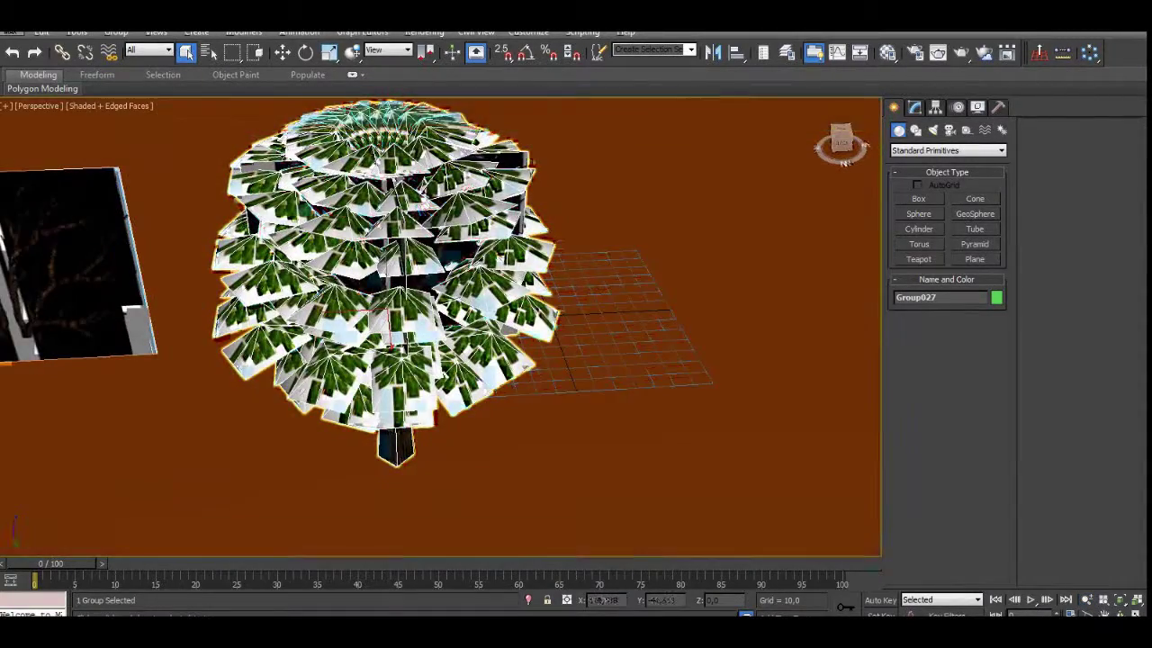
pyautogui.scroll(4, 450, 297)
pyautogui.scroll(-4, 461, 306)
pyautogui.keyDown('alt'); pyautogui.moveTo(531, 434); pyautogui.dragTo(554, 315, button='middle'); pyautogui.keyUp('alt')
pyautogui.moveTo(302, 310); pyautogui.dragTo(544, 286, button='middle')
pyautogui.scroll(-3, 536, 286)
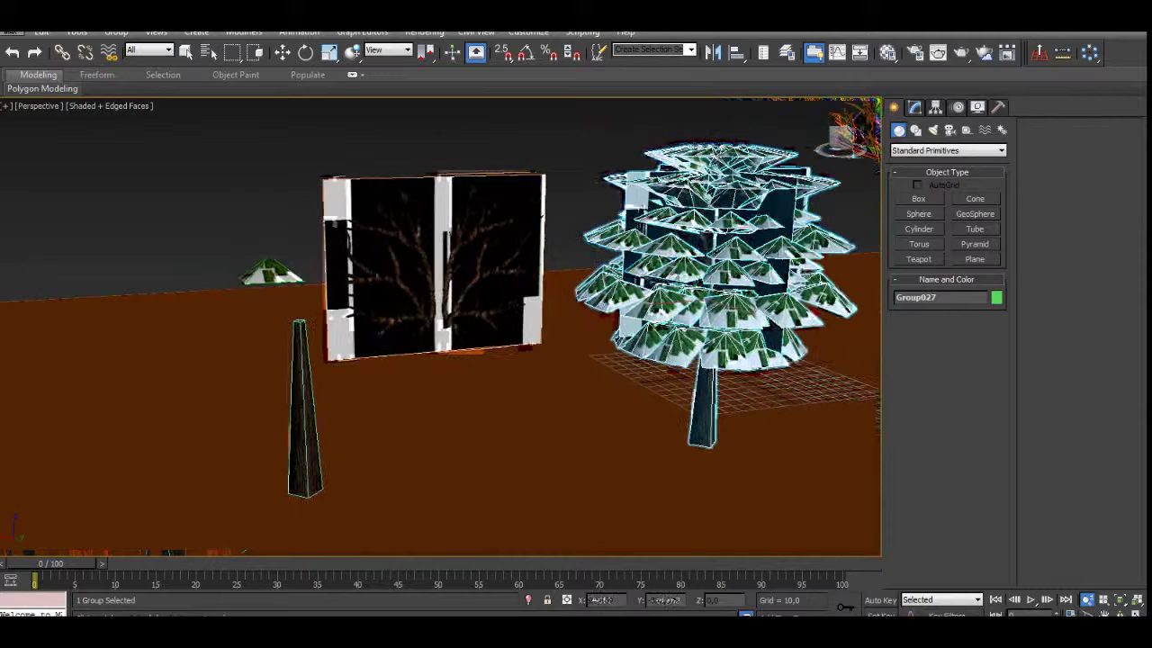
# - Examine the tree's separate parts by selecting the trunk, the leaf piece and the branch plane, and clear the selection
pyautogui.click(302, 418)
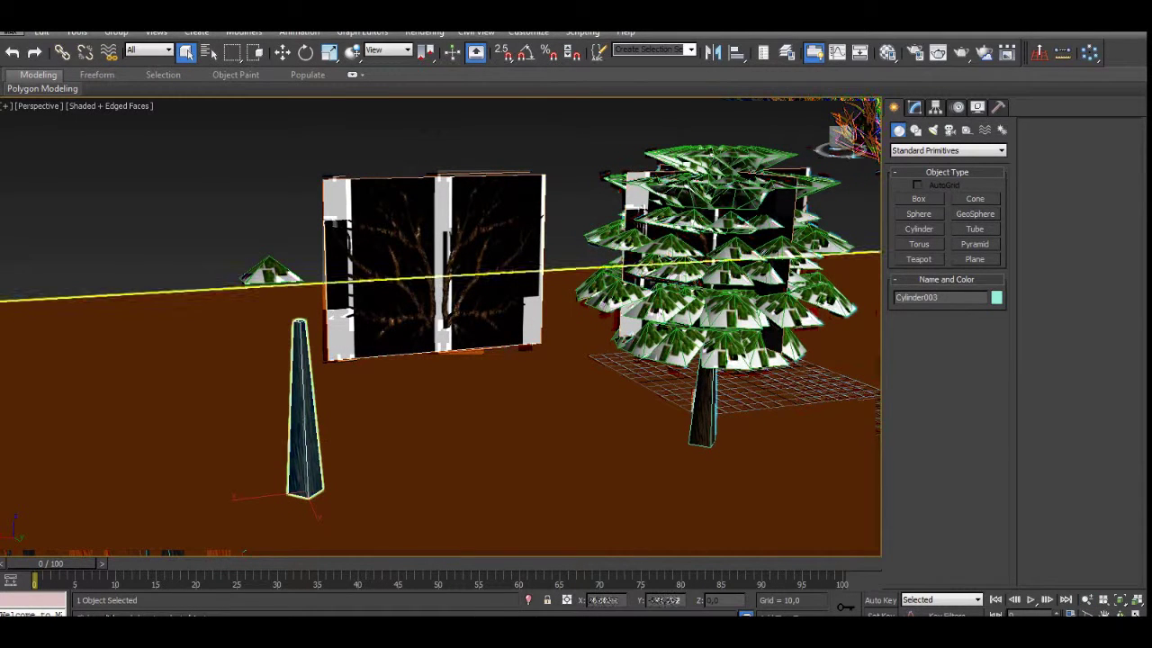
pyautogui.click(270, 274)
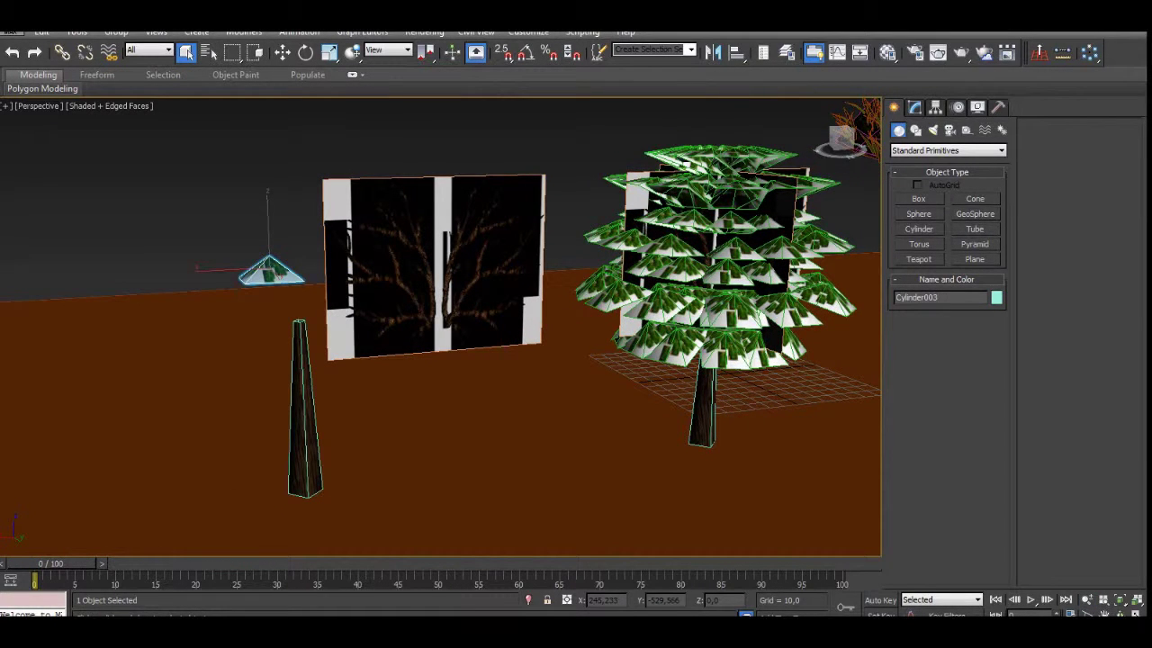
pyautogui.click(392, 274)
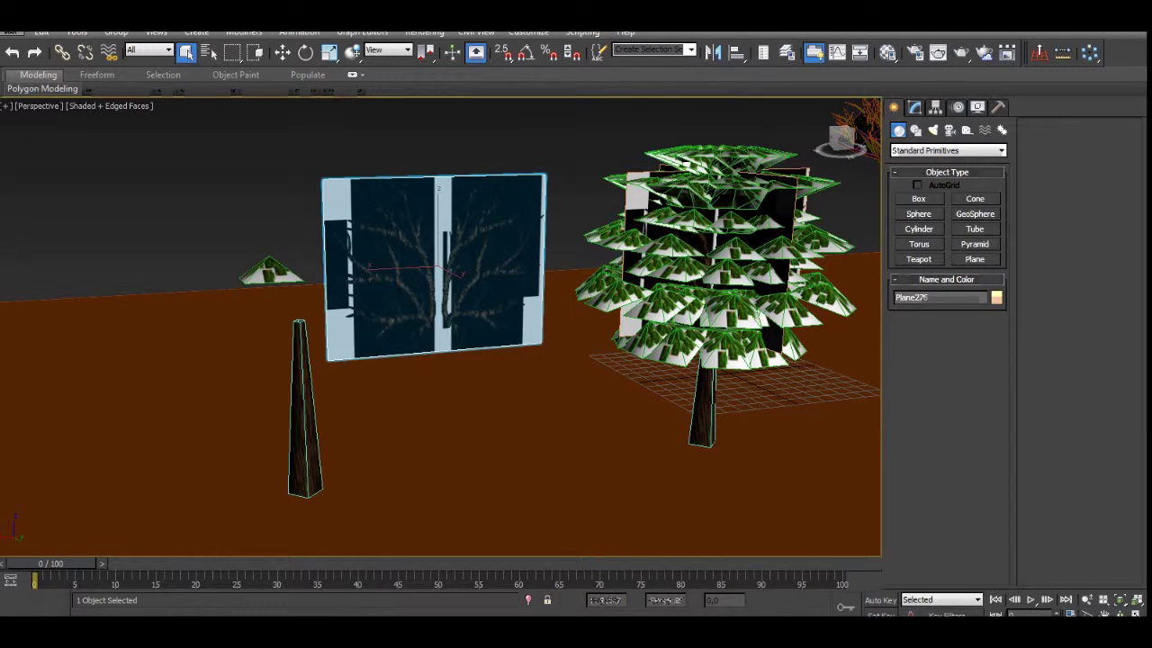
pyautogui.hotkey('ctrl', 'd')
# - Select the standalone trunk and inspect its side faces one by one at polygon level in the upper Edit Poly modifier
pyautogui.keyDown('alt'); pyautogui.moveTo(441, 278); pyautogui.dragTo(543, 209, button='middle'); pyautogui.keyUp('alt')
pyautogui.click(372, 351)
pyautogui.scroll(1, 371, 346)
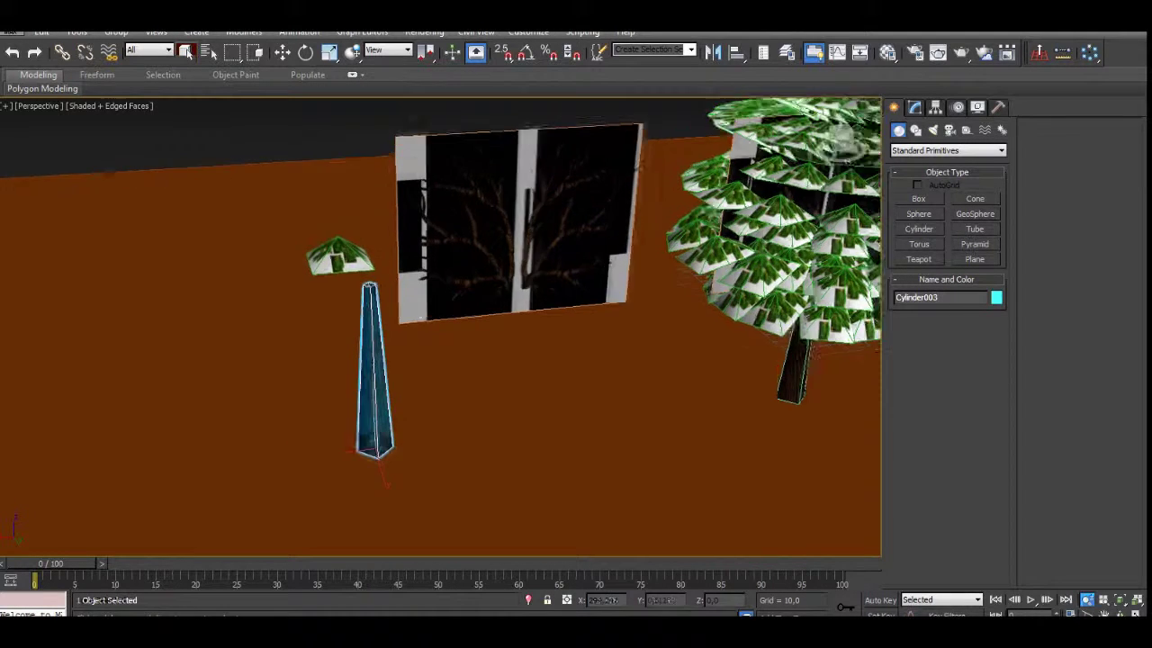
pyautogui.scroll(3, 371, 346)
pyautogui.keyDown('alt'); pyautogui.moveTo(371, 346); pyautogui.dragTo(376, 367, button='middle'); pyautogui.keyUp('alt')
pyautogui.click(915, 107)
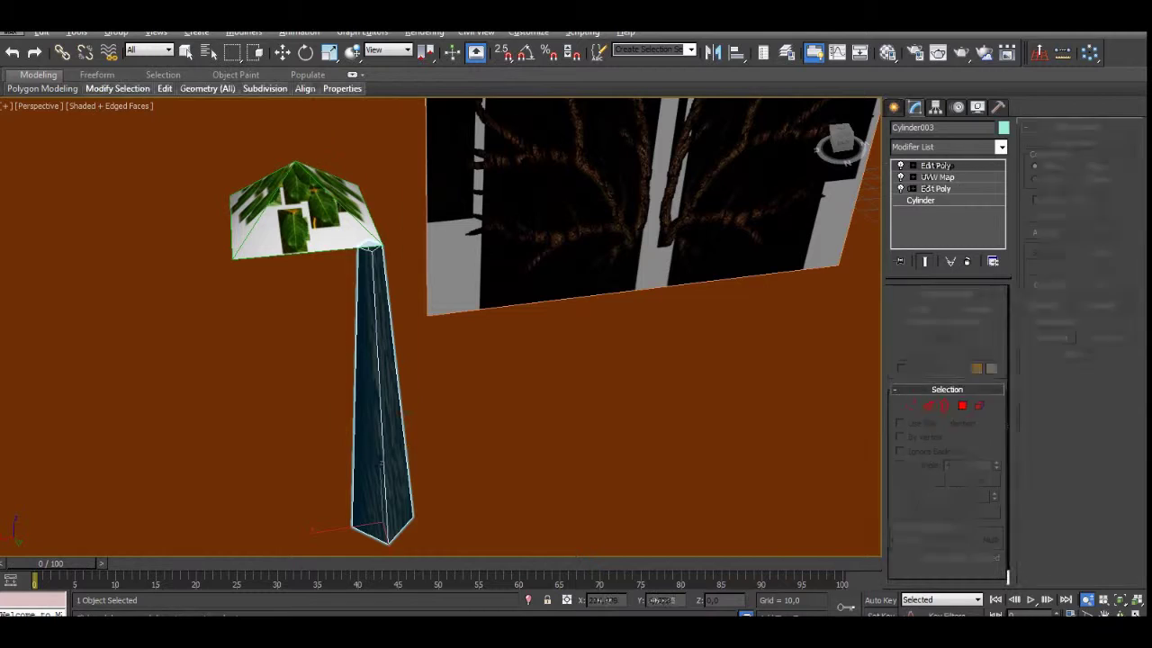
pyautogui.press('4')
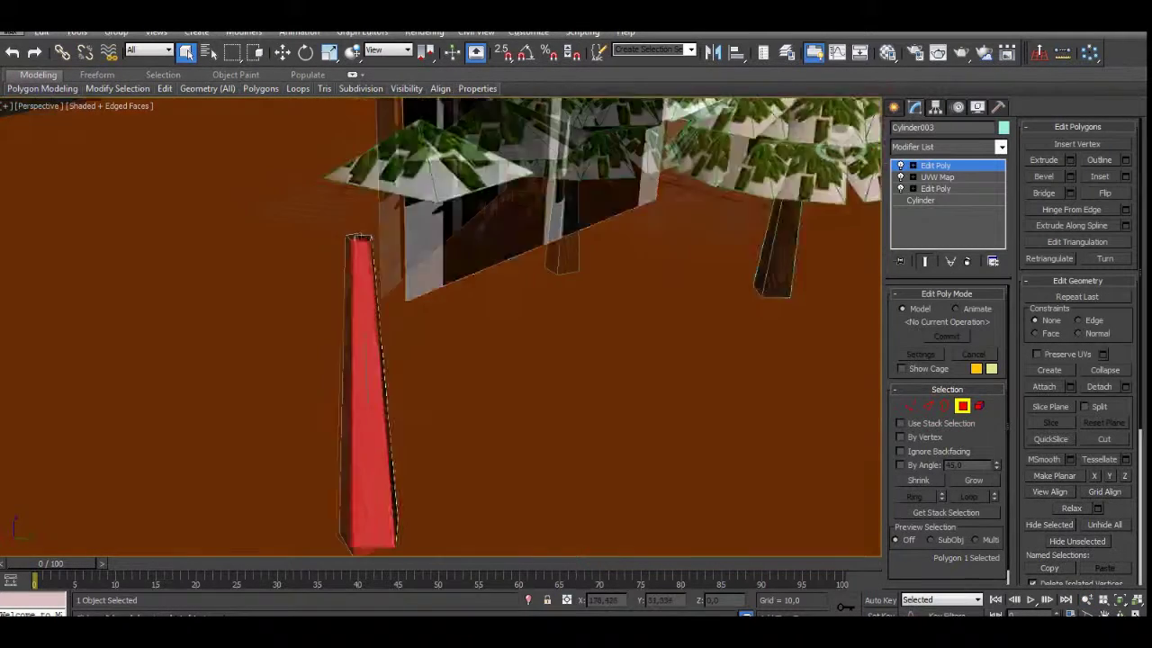
pyautogui.keyDown('alt'); pyautogui.moveTo(372, 387); pyautogui.dragTo(427, 403, button='middle'); pyautogui.keyUp('alt')
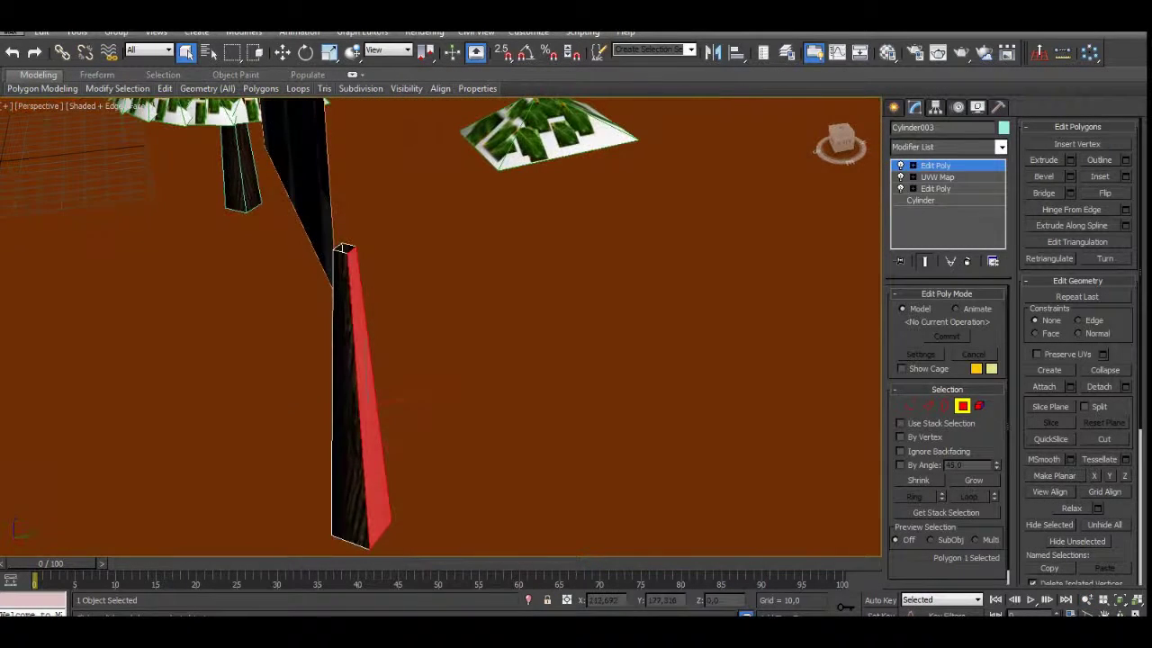
pyautogui.click(351, 405)
pyautogui.keyDown('alt'); pyautogui.moveTo(351, 405); pyautogui.dragTo(463, 400, button='middle'); pyautogui.keyUp('alt')
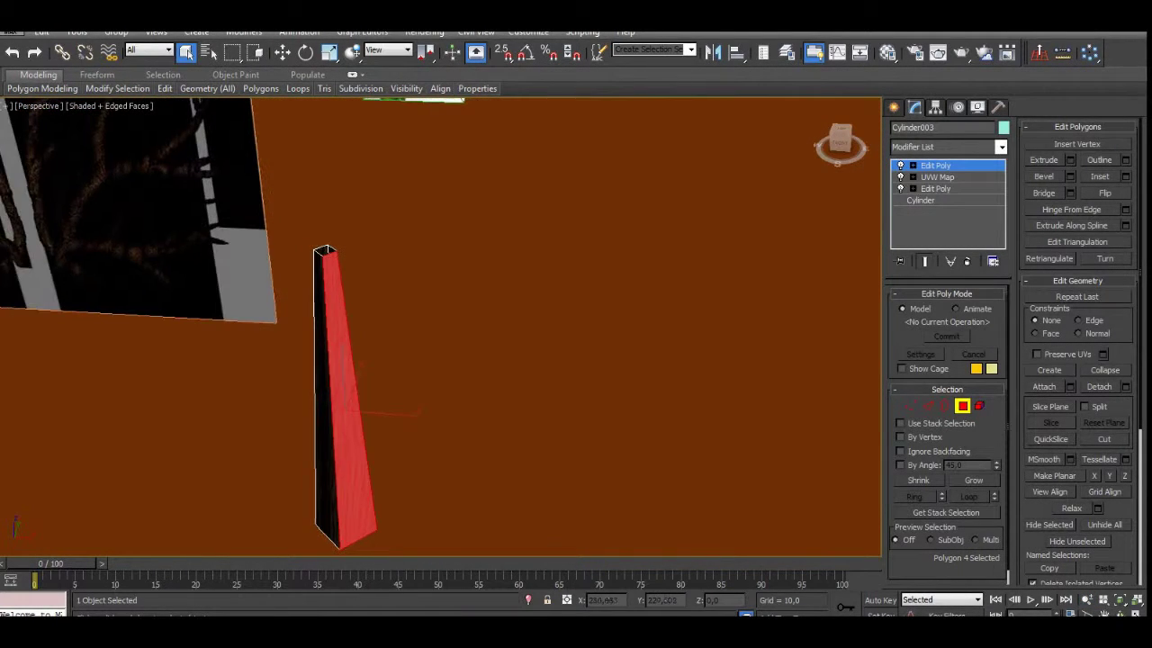
pyautogui.click(326, 405)
pyautogui.keyDown('alt'); pyautogui.moveTo(327, 405); pyautogui.dragTo(188, 231, button='middle'); pyautogui.keyUp('alt')
# - Select the trunk's four bottom vertices, move them down along the Z axis, and leave vertex editing
pyautogui.press('1')
pyautogui.moveTo(290, 360); pyautogui.dragTo(365, 256)
pyautogui.press('w')
pyautogui.keyDown('alt'); pyautogui.moveTo(366, 255); pyautogui.dragTo(352, 339, button='middle'); pyautogui.keyUp('alt')
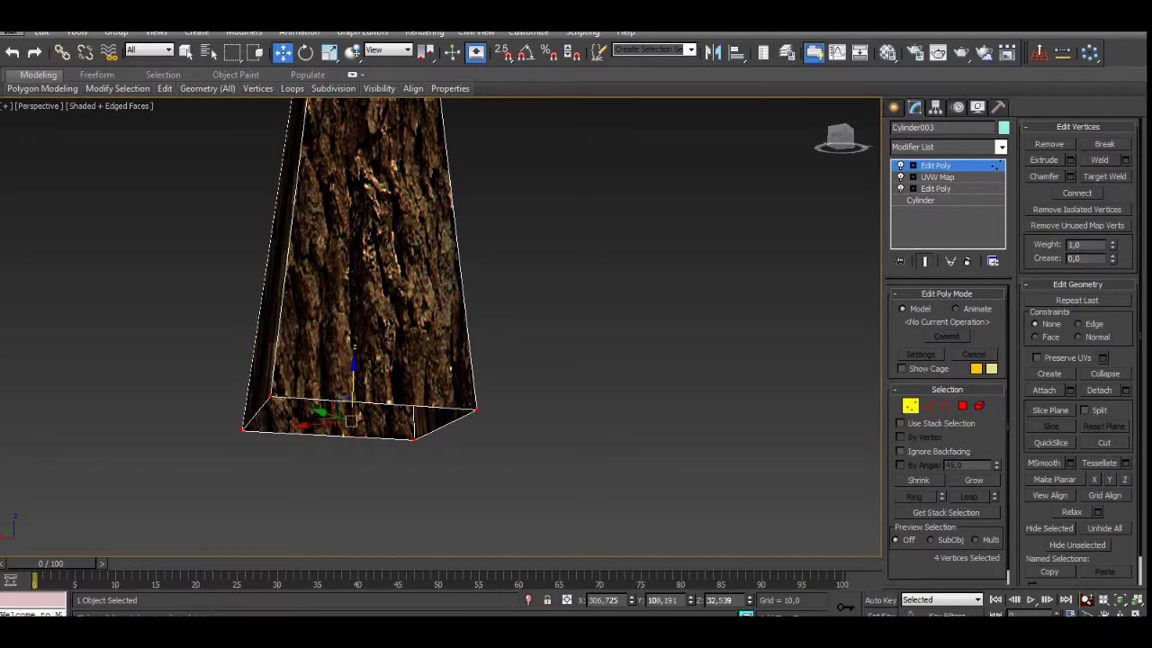
pyautogui.keyDown('alt'); pyautogui.moveTo(352, 339); pyautogui.dragTo(378, 400, button='middle'); pyautogui.keyUp('alt')
pyautogui.scroll(-8, 403, 405)
pyautogui.moveTo(378, 278); pyautogui.dragTo(379, 348)
pyautogui.moveTo(379, 348); pyautogui.dragTo(378, 398, button='middle')
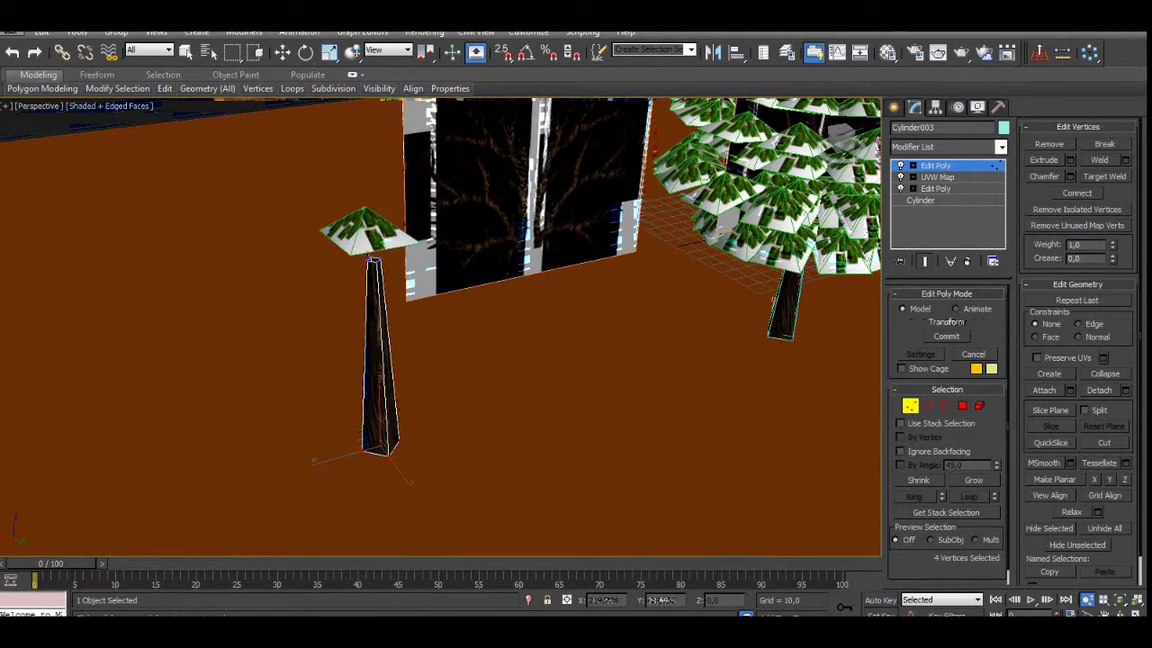
pyautogui.click(909, 406)
pyautogui.click(894, 107)
# - Examine the bark texture along the trunk up close
pyautogui.moveTo(539, 315); pyautogui.dragTo(551, 318, button='middle')
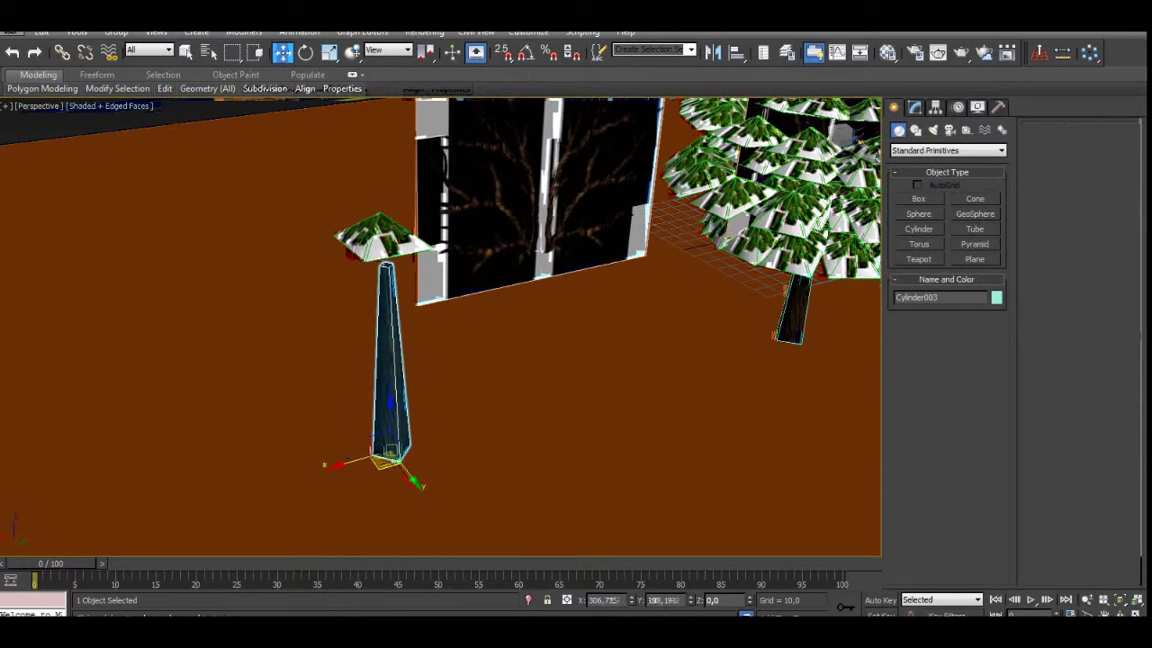
pyautogui.scroll(9, 382, 350)
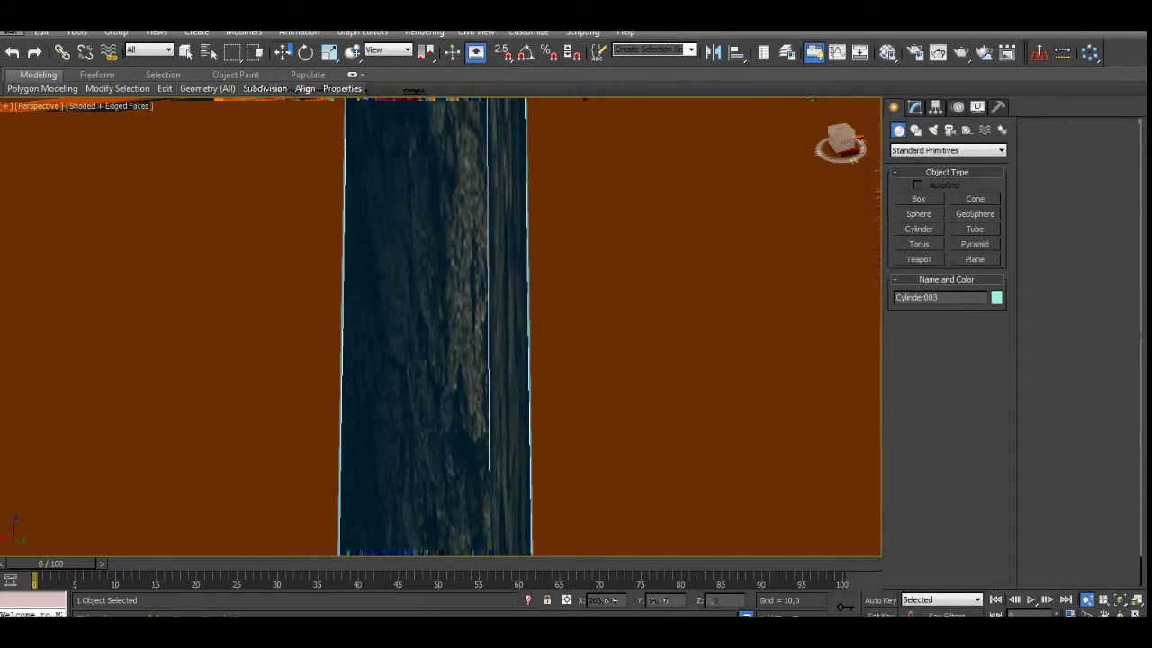
pyautogui.scroll(-9, 436, 328)
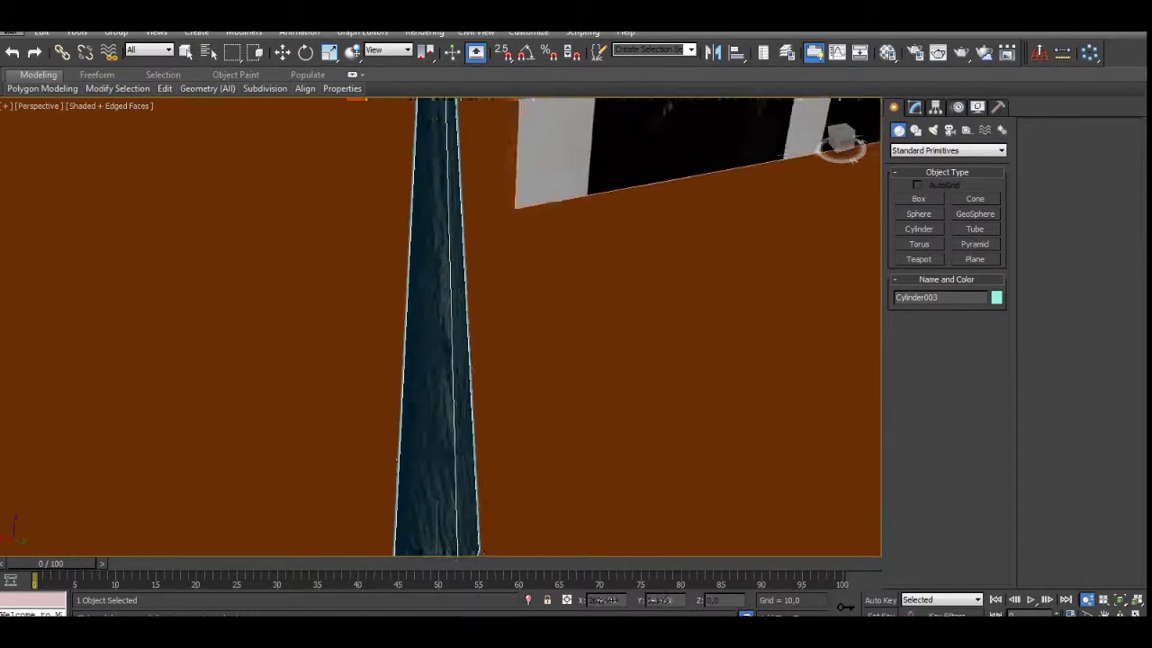
pyautogui.moveTo(436, 328); pyautogui.dragTo(426, 420, button='middle')
pyautogui.scroll(5, 430, 256)
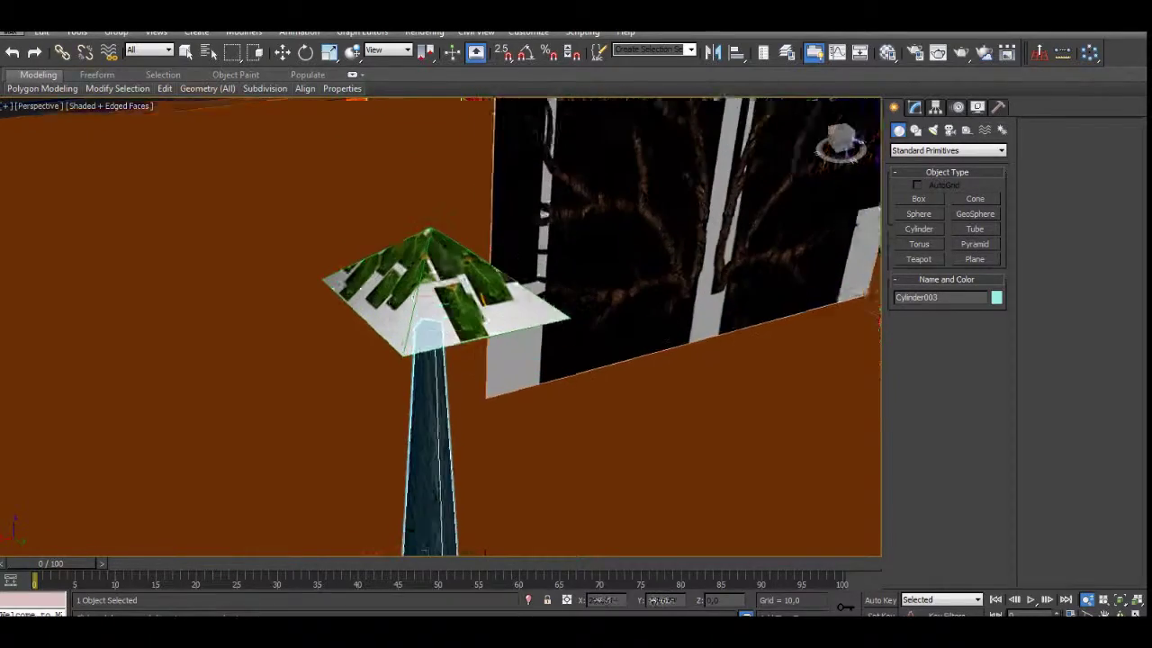
# - Select the leaf piece above the trunk and open the diffuse bitmap settings of sub-material 3 in the 01 - Default material
pyautogui.click(436, 289)
pyautogui.keyDown('alt'); pyautogui.moveTo(435, 289); pyautogui.dragTo(491, 368, button='middle'); pyautogui.keyUp('alt')
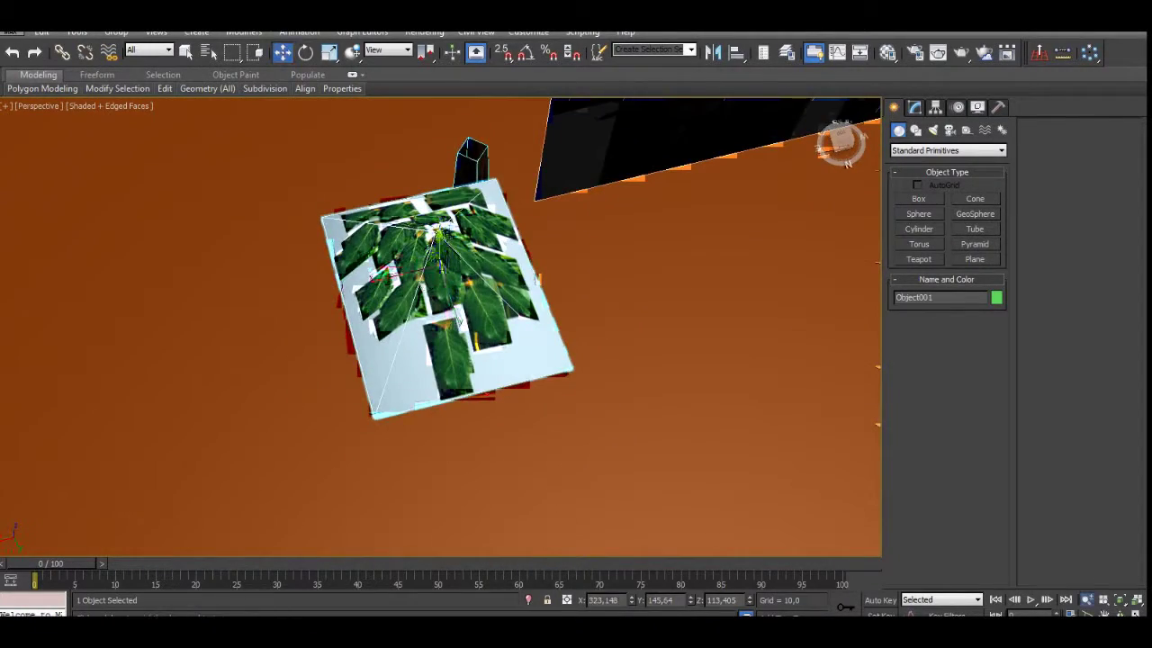
pyautogui.scroll(1, 376, 257)
pyautogui.press('m')
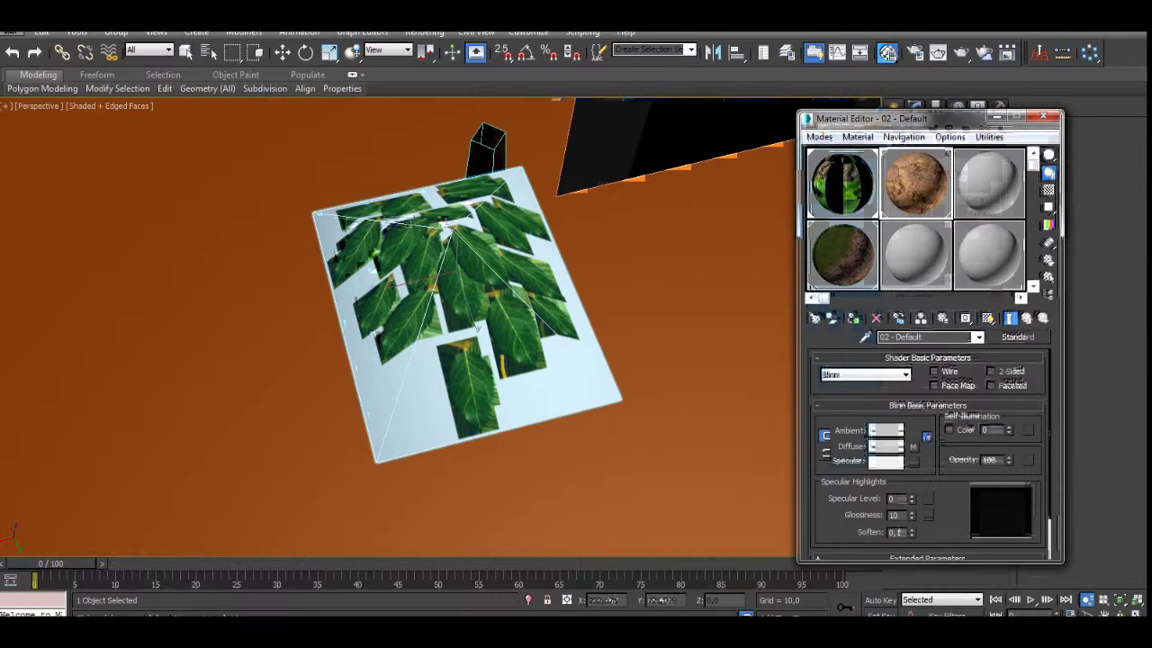
pyautogui.click(849, 183)
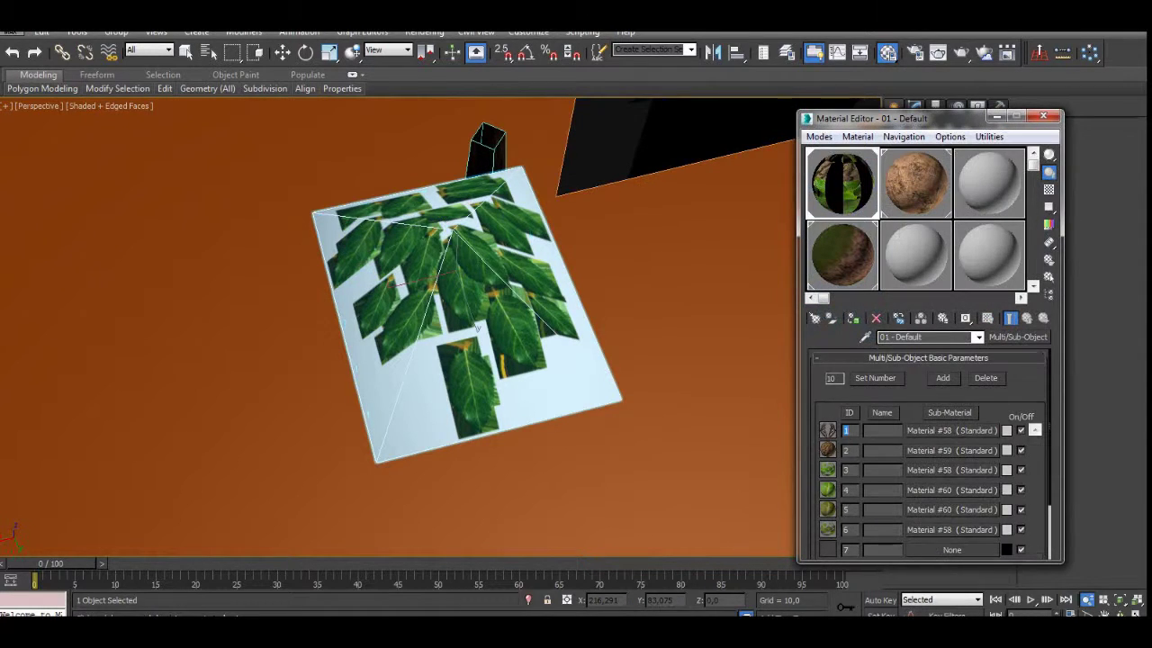
pyautogui.click(952, 470)
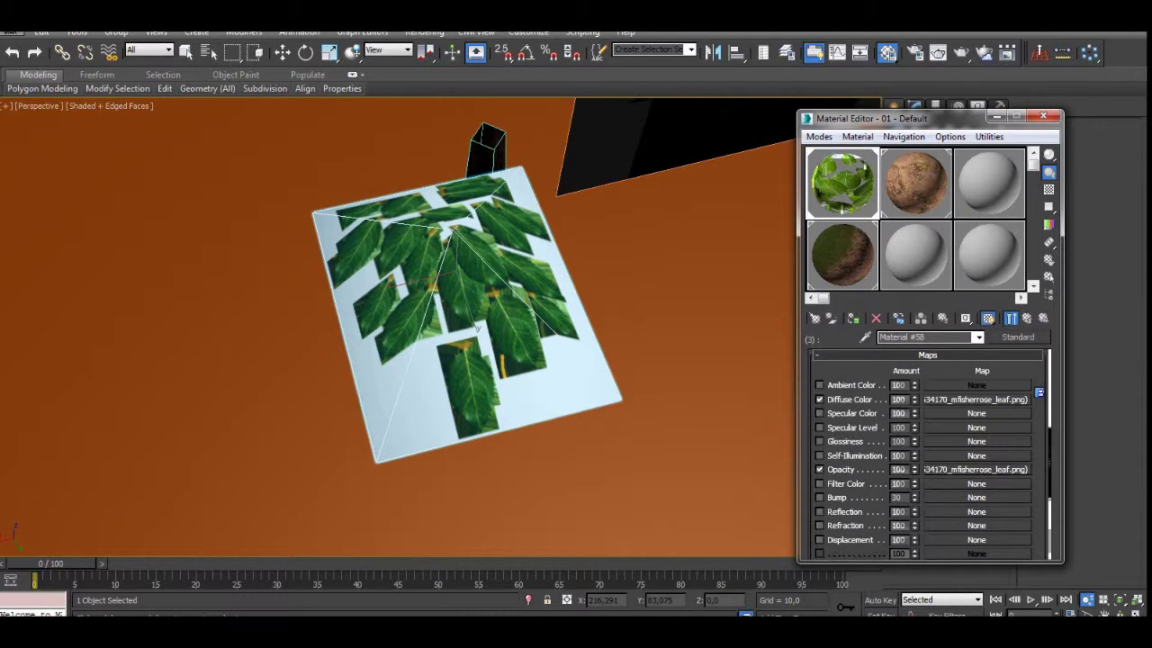
pyautogui.click(953, 401)
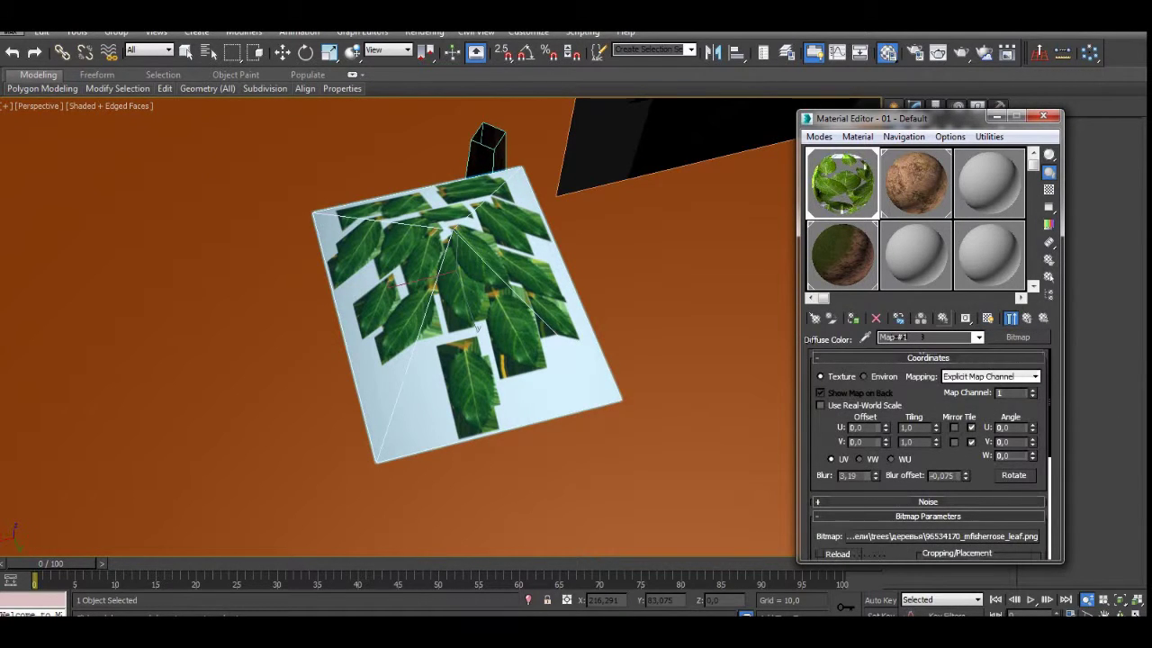
pyautogui.scroll(-3, 927, 455)
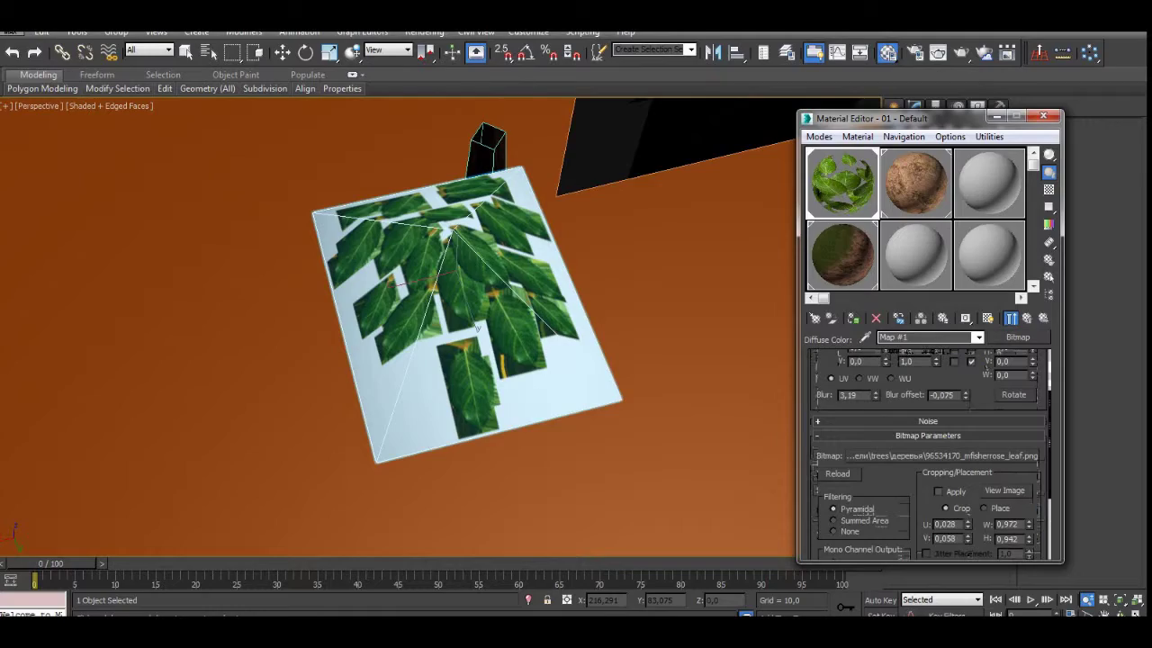
# - Extend the leaf bitmap's crop region to the image's top edge, with V at 0,0 and H at 1,0, and close the crop view
pyautogui.click(1005, 491)
pyautogui.moveTo(537, 37); pyautogui.dragTo(645, 157)
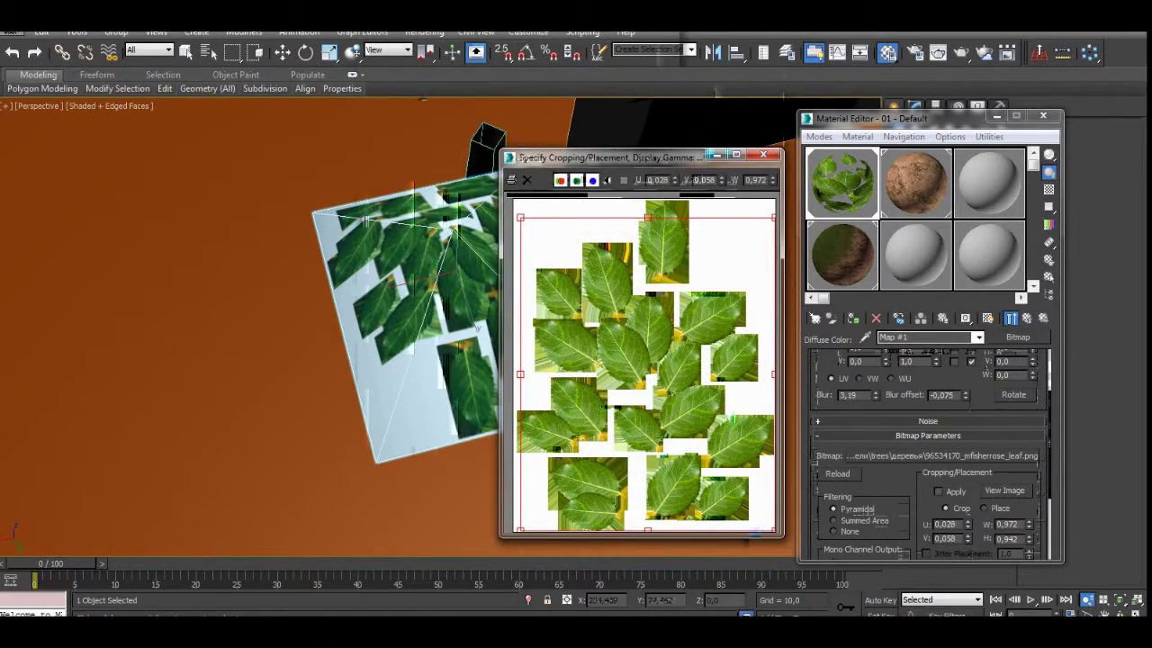
pyautogui.moveTo(647, 218); pyautogui.dragTo(648, 199)
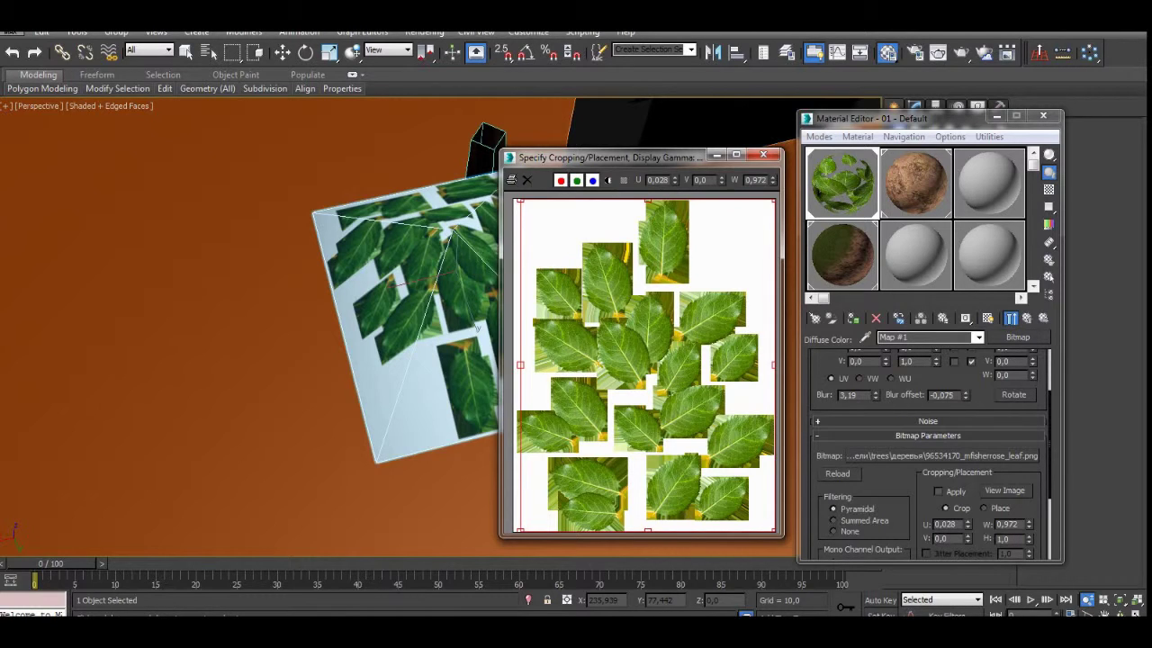
pyautogui.click(763, 155)
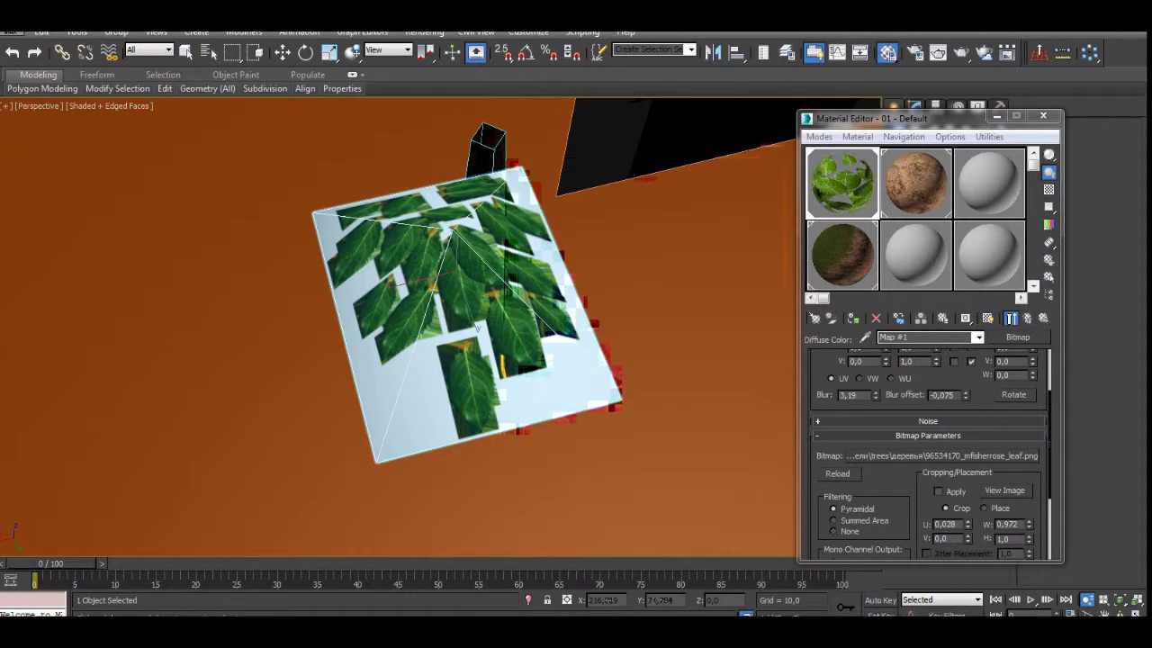
# - Review the opacity bitmap settings of sub-material 3, return to the parent 01 - Default material and close the Material Editor
pyautogui.click(1027, 318)
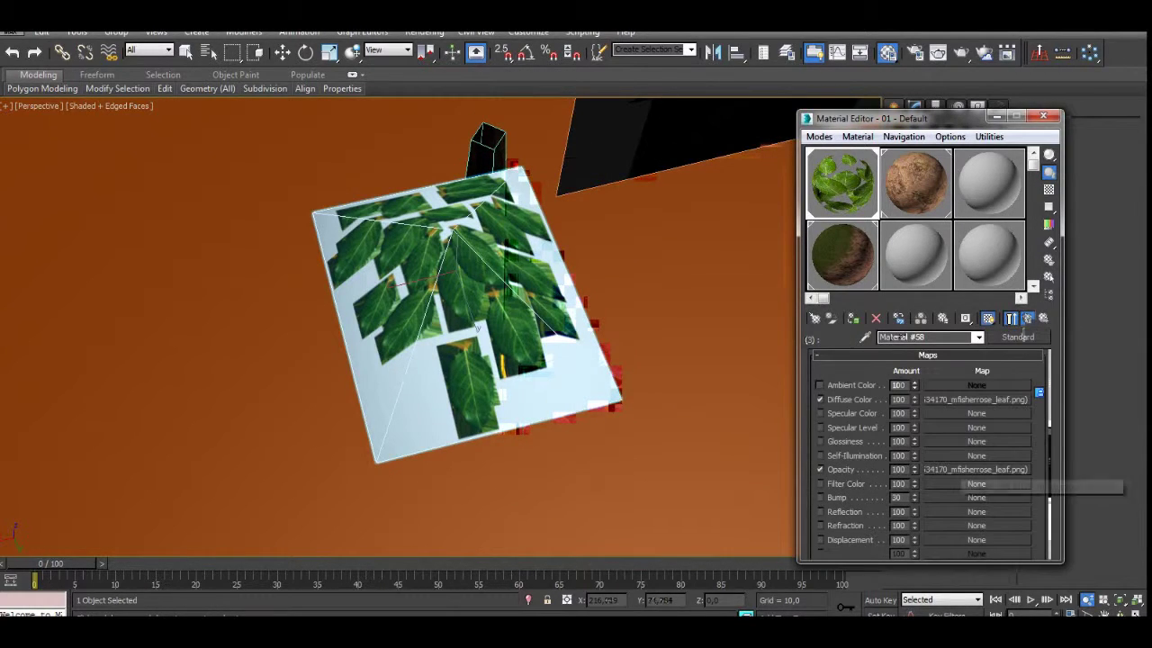
pyautogui.click(966, 468)
pyautogui.scroll(-4, 927, 455)
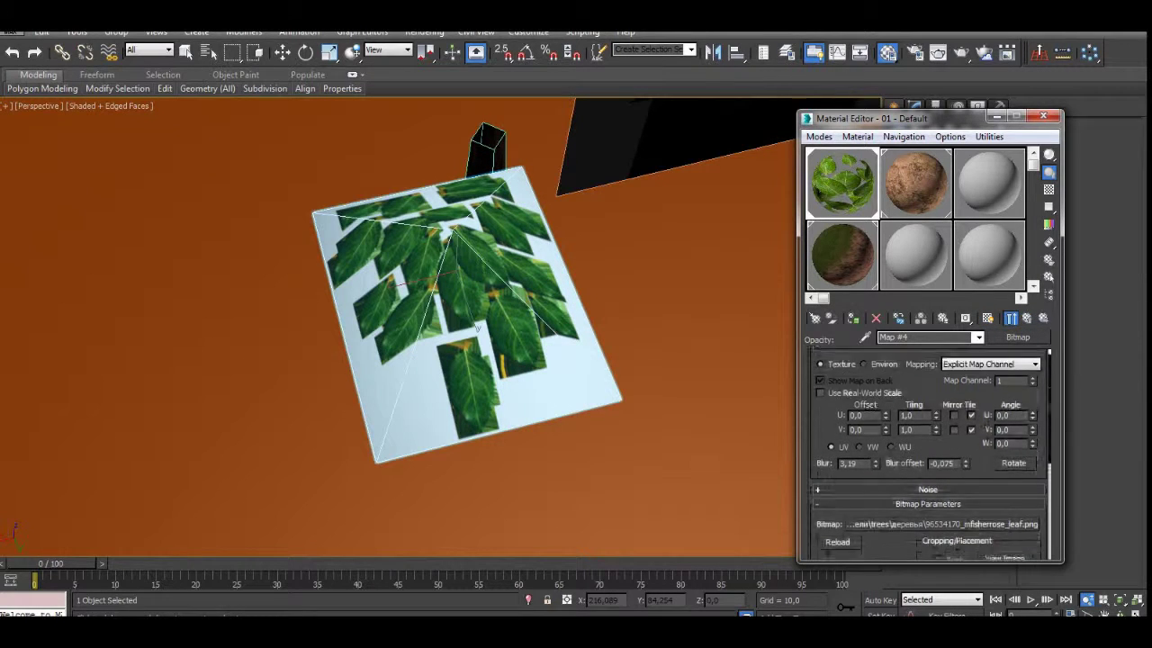
pyautogui.scroll(-2, 927, 450)
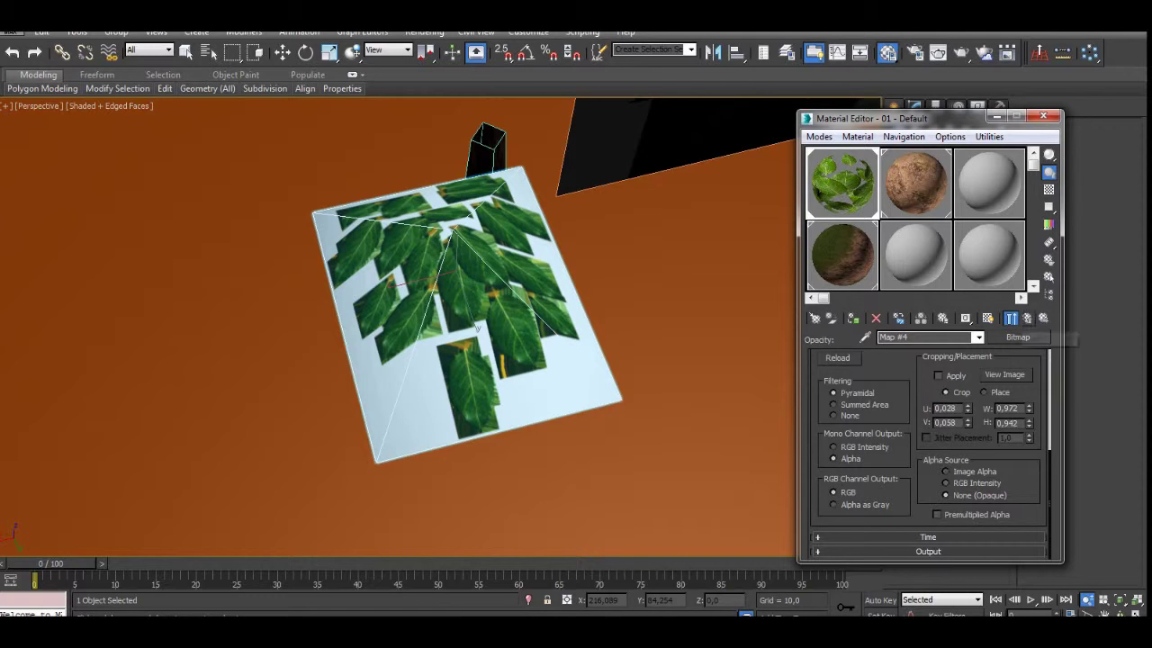
pyautogui.click(1027, 319)
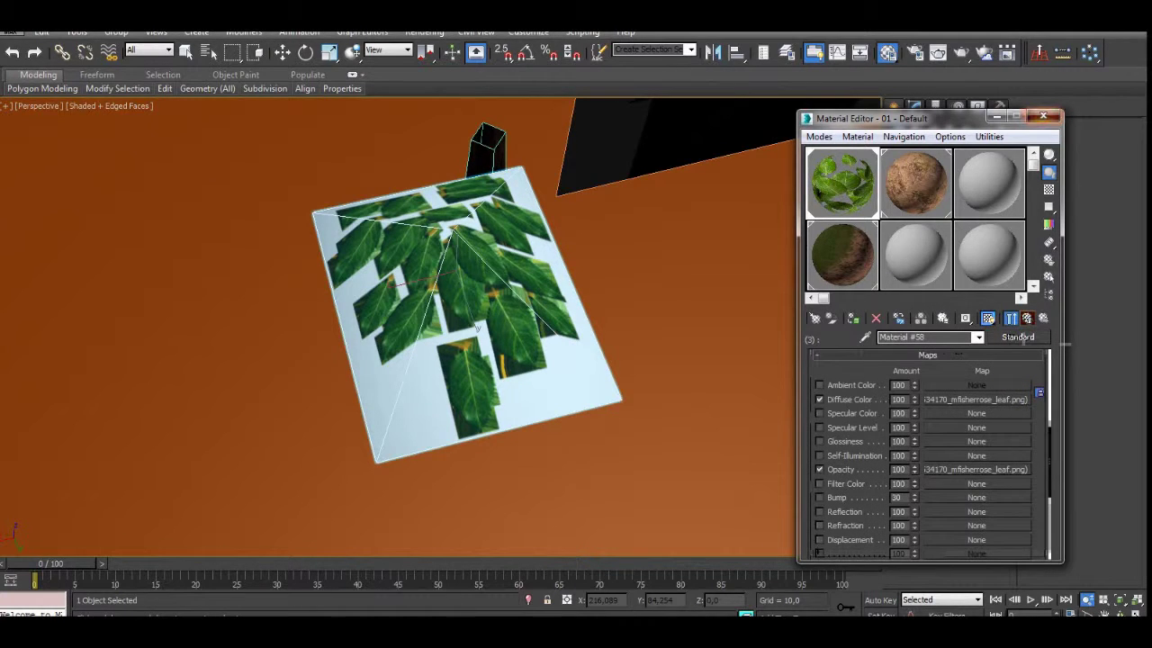
pyautogui.click(1027, 319)
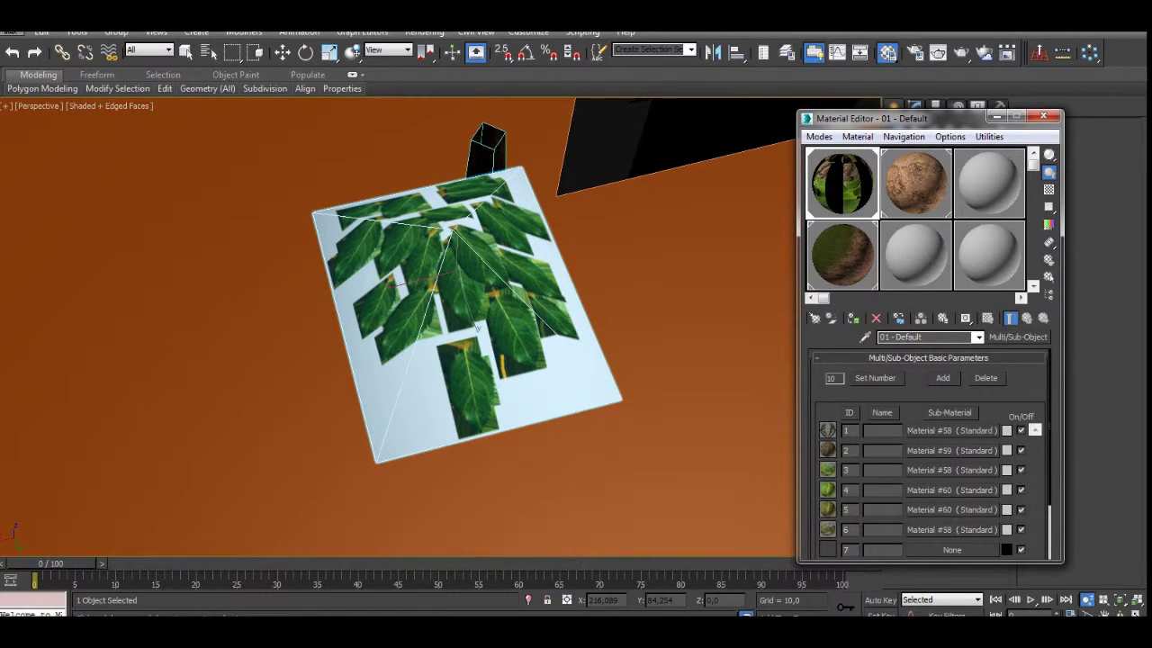
pyautogui.moveTo(909, 119); pyautogui.dragTo(902, 91)
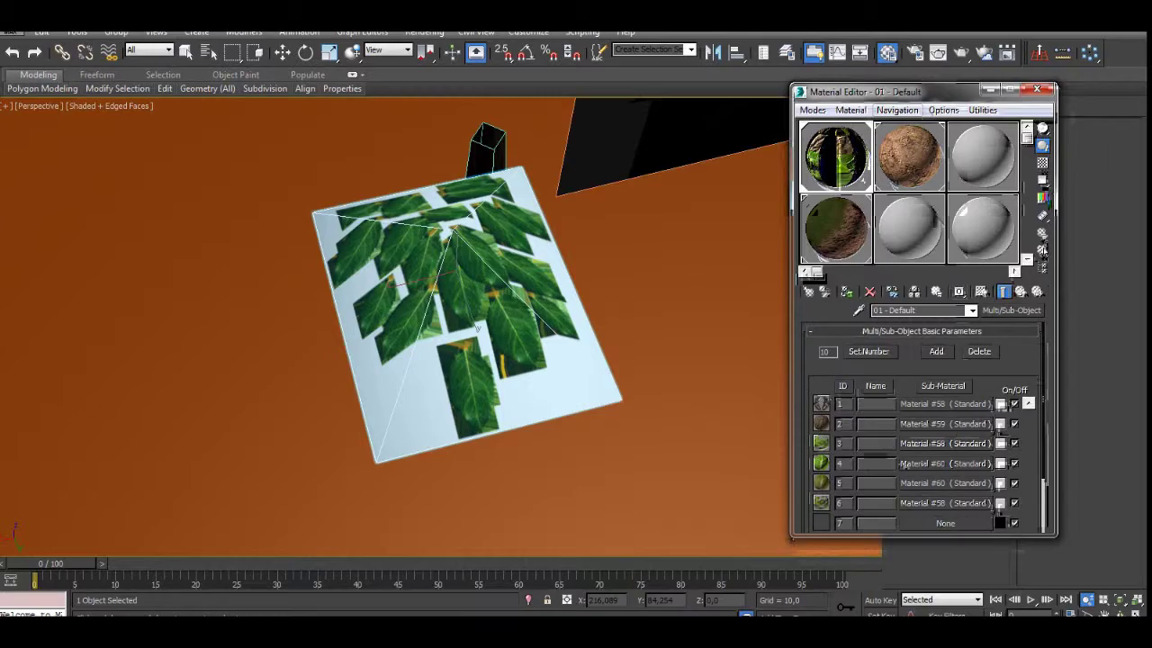
pyautogui.click(1036, 89)
# - Select the branch plane beside the trunk and open the diffuse bitmap settings of sub-material 1 in the 01 - Default material
pyautogui.keyDown('alt'); pyautogui.moveTo(531, 378); pyautogui.dragTo(504, 284, button='middle'); pyautogui.keyUp('alt')
pyautogui.moveTo(576, 315); pyautogui.dragTo(261, 530, button='middle')
pyautogui.click(540, 378)
pyautogui.click(539, 377)
pyautogui.keyDown('alt'); pyautogui.moveTo(540, 377); pyautogui.dragTo(471, 223, button='middle'); pyautogui.keyUp('alt')
pyautogui.scroll(-4, 585, 323)
pyautogui.press('m')
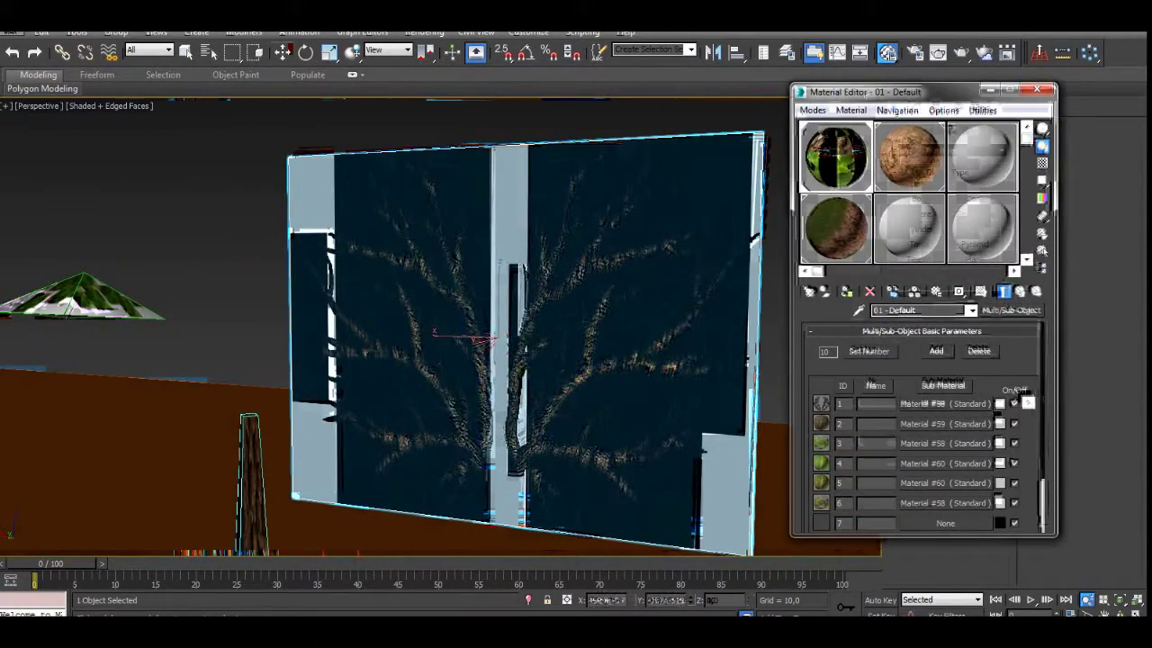
pyautogui.click(970, 373)
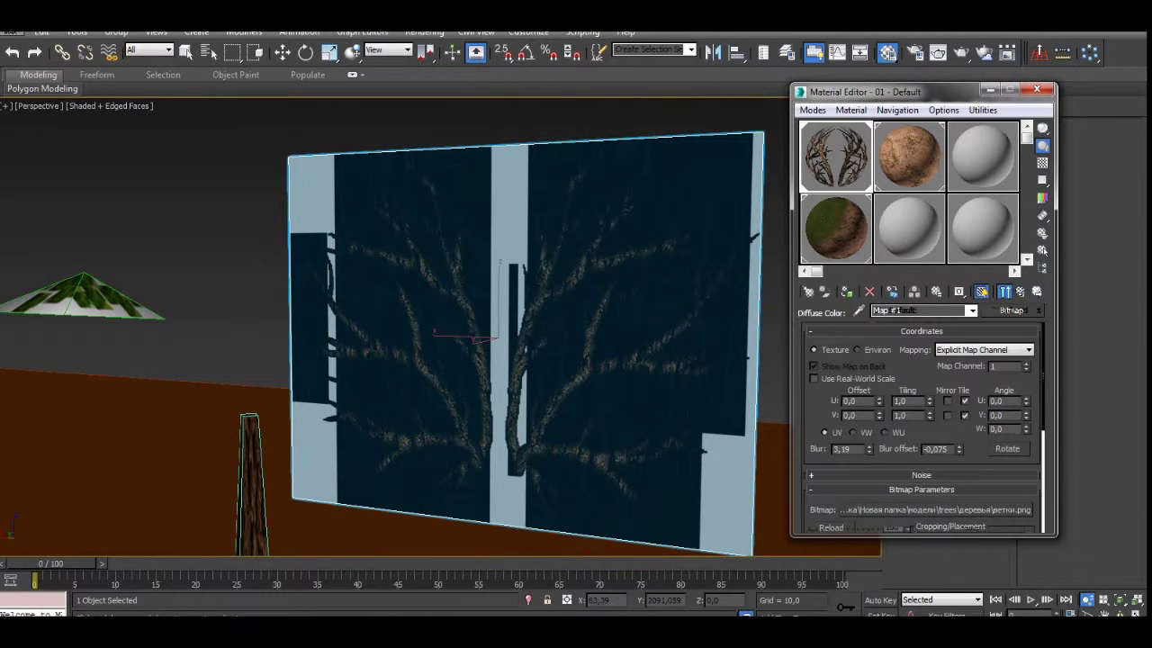
# - Extend the branch bitmap's crop region to the image's top edge, with V at 0,0 and H at 1,0, and close the crop view
pyautogui.scroll(-2, 921, 449)
pyautogui.click(1000, 490)
pyautogui.moveTo(900, 158); pyautogui.dragTo(780, 123)
pyautogui.moveTo(698, 185); pyautogui.dragTo(697, 169)
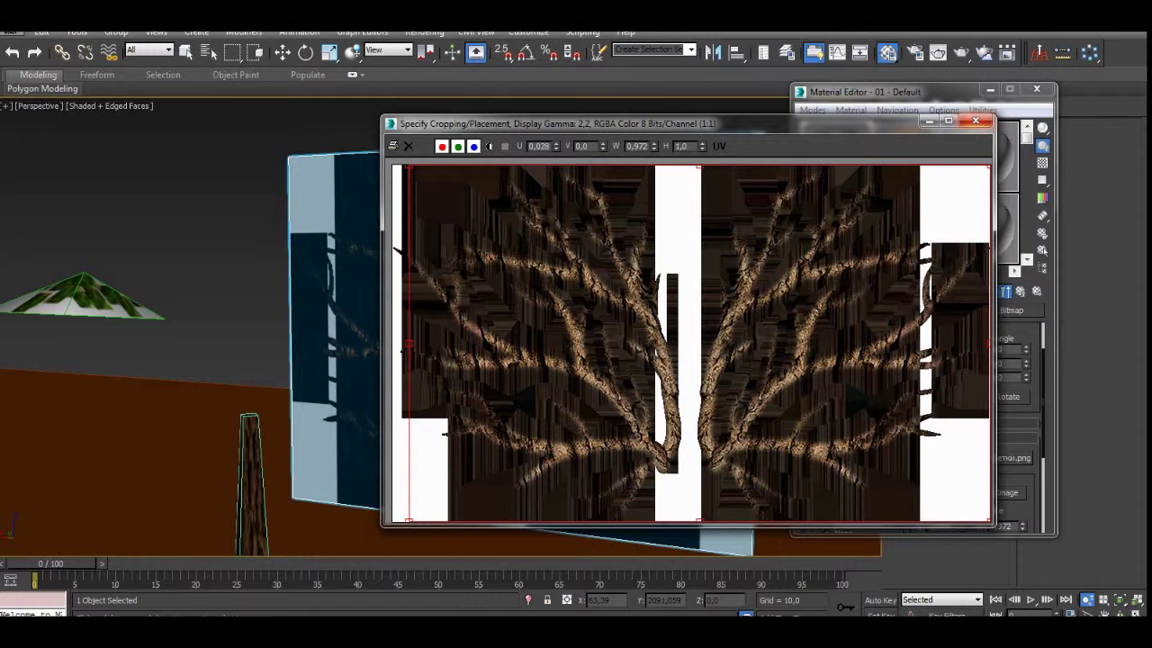
pyautogui.click(975, 120)
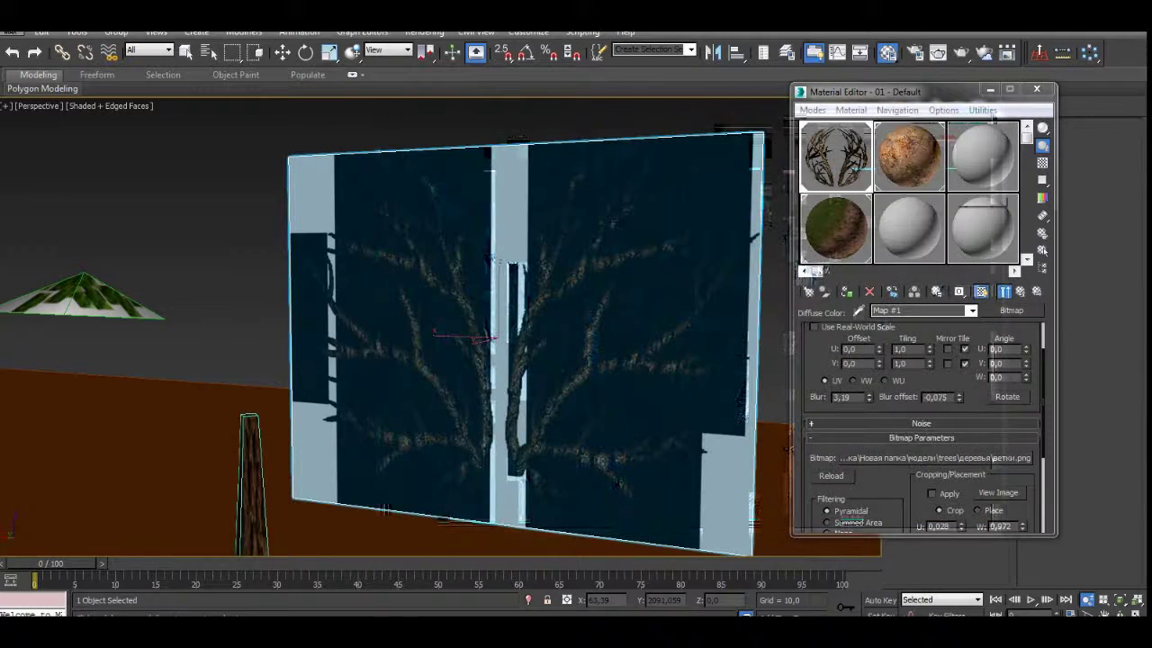
# - Review the opacity bitmap settings of sub-material 1 and close the Material Editor
pyautogui.click(1020, 291)
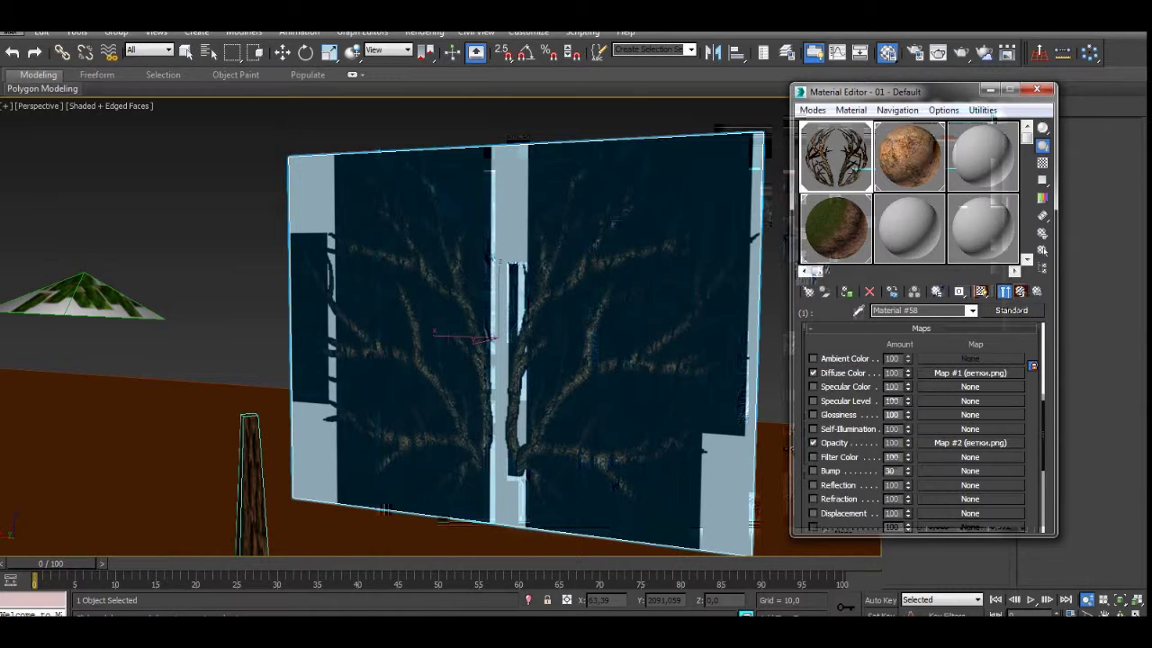
pyautogui.click(970, 443)
pyautogui.scroll(-3, 922, 427)
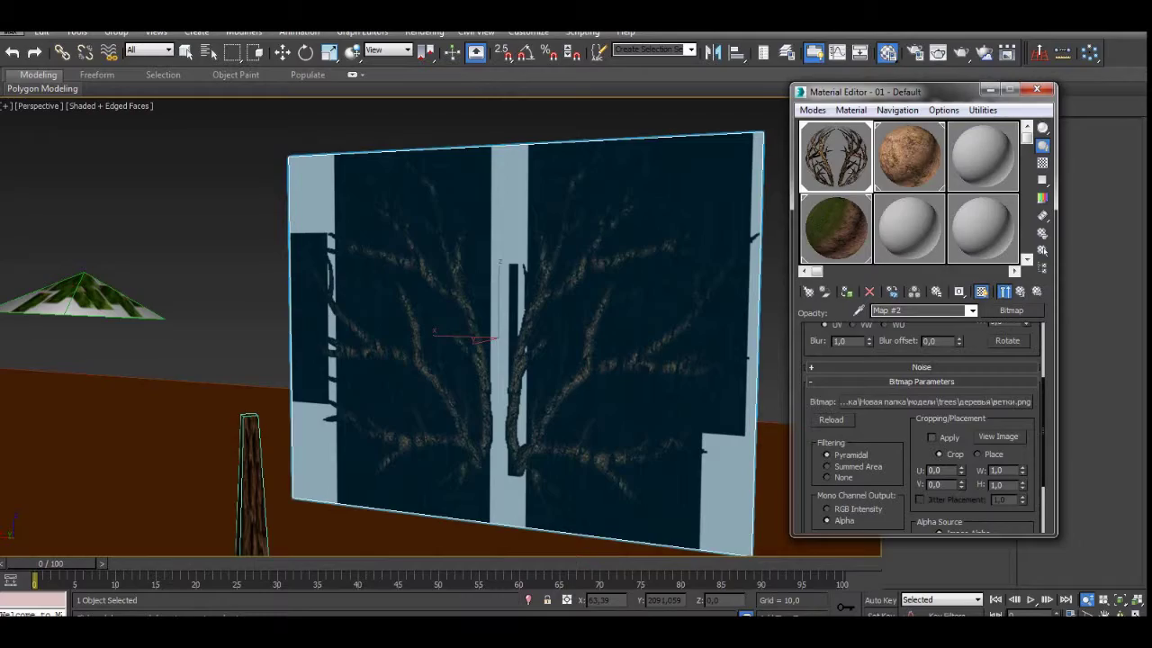
pyautogui.click(1036, 89)
# - Select the finished tree group and examine how its leaf pieces and branch planes are arranged around the trunk
pyautogui.keyDown('alt'); pyautogui.moveTo(504, 297); pyautogui.dragTo(18, 355, button='middle'); pyautogui.keyUp('alt')
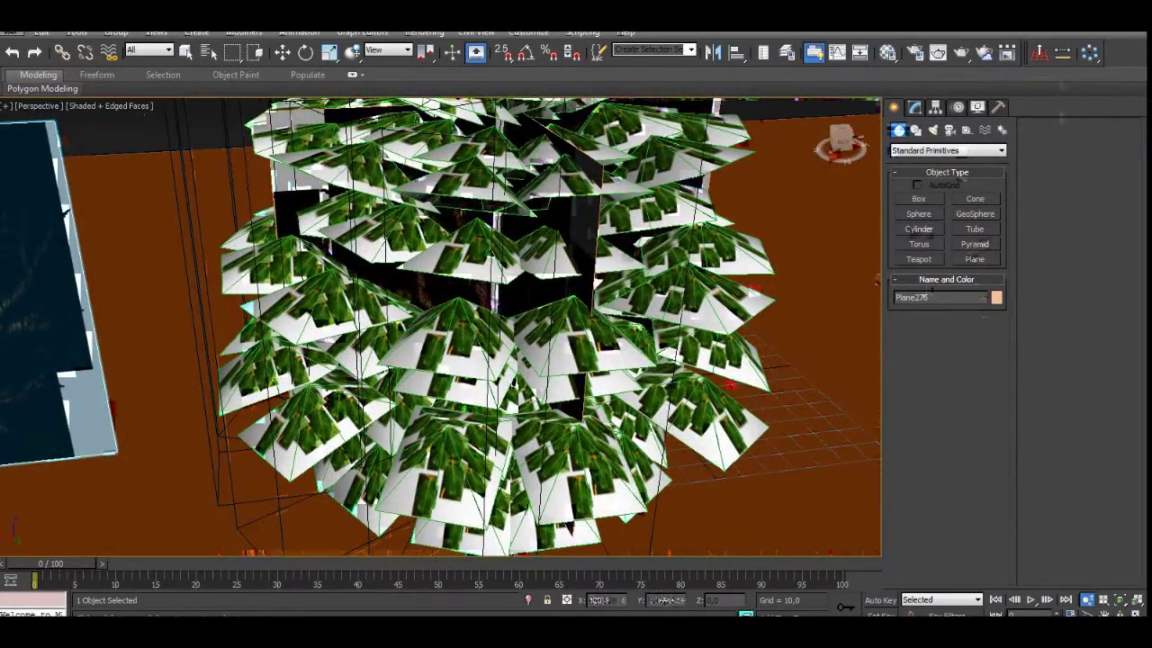
pyautogui.click(472, 270)
pyautogui.keyDown('alt'); pyautogui.moveTo(472, 270); pyautogui.dragTo(630, 342, button='middle'); pyautogui.keyUp('alt')
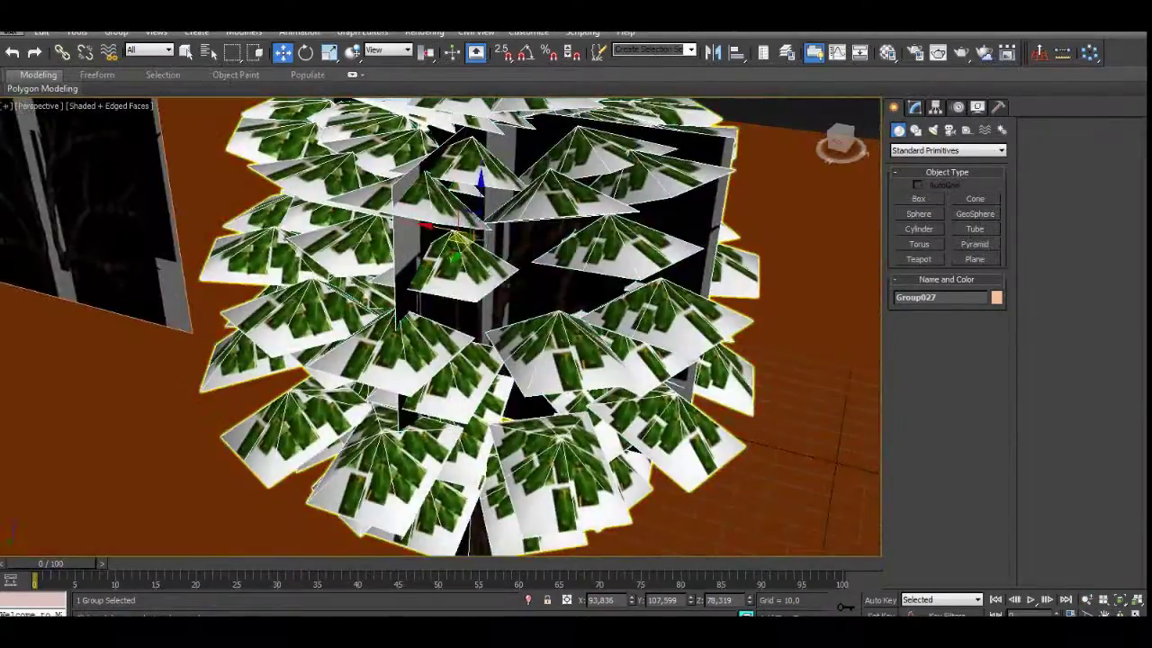
pyautogui.scroll(-6, 594, 184)
pyautogui.moveTo(243, 203); pyautogui.dragTo(432, 285, button='middle')
pyautogui.scroll(1, 435, 288)
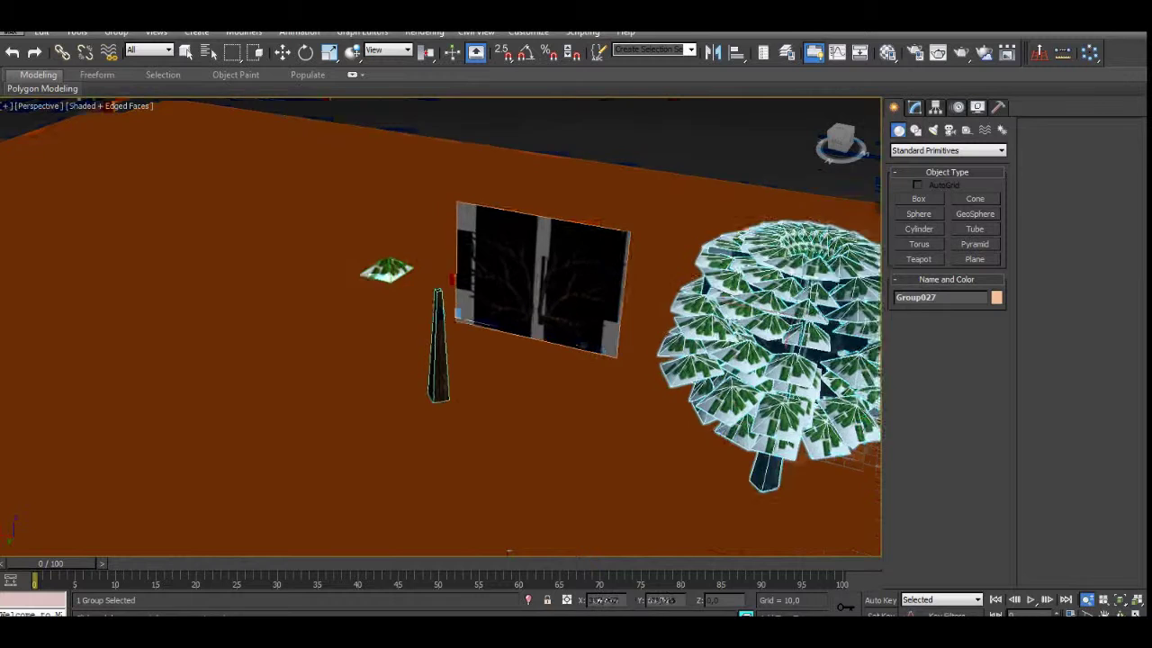
# - Select the standalone branch plane and move it onto the top of the separate trunk
pyautogui.scroll(3, 447, 289)
pyautogui.click(576, 275)
pyautogui.moveTo(559, 278); pyautogui.dragTo(434, 218)
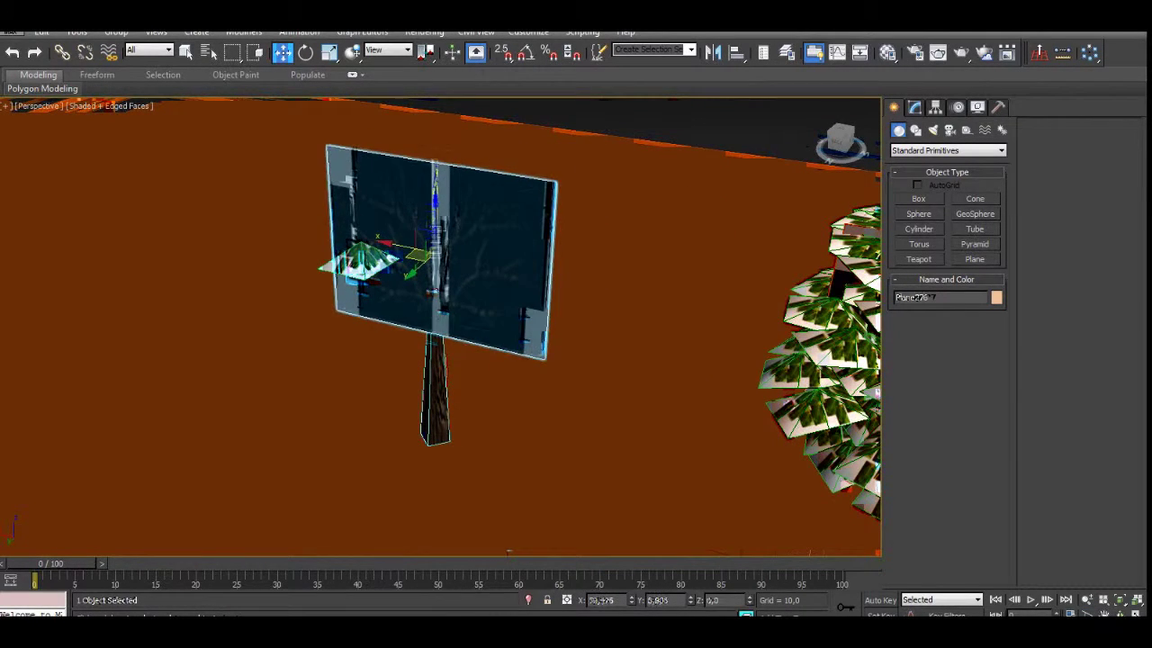
# - Clone the branch plane as one instance rotated about -85° around the Z axis so the planes cross, and fine-tune its angle
pyautogui.scroll(2, 436, 248)
pyautogui.press('e')
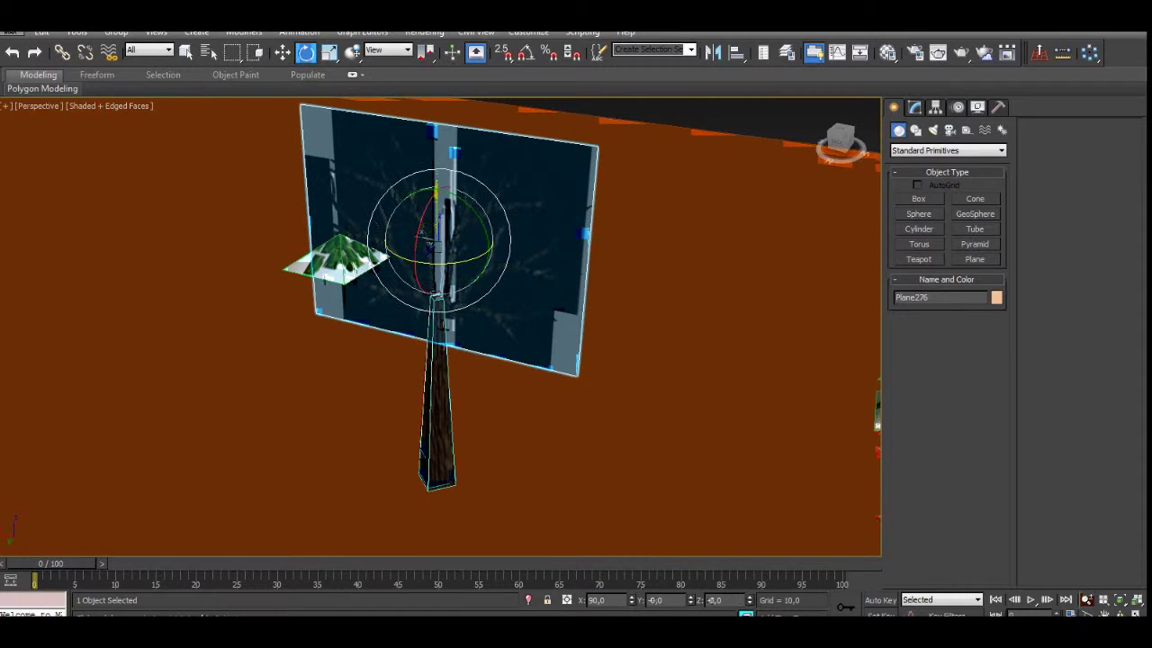
pyautogui.keyDown('shift'); pyautogui.moveTo(457, 265); pyautogui.dragTo(439, 271); pyautogui.keyUp('shift')
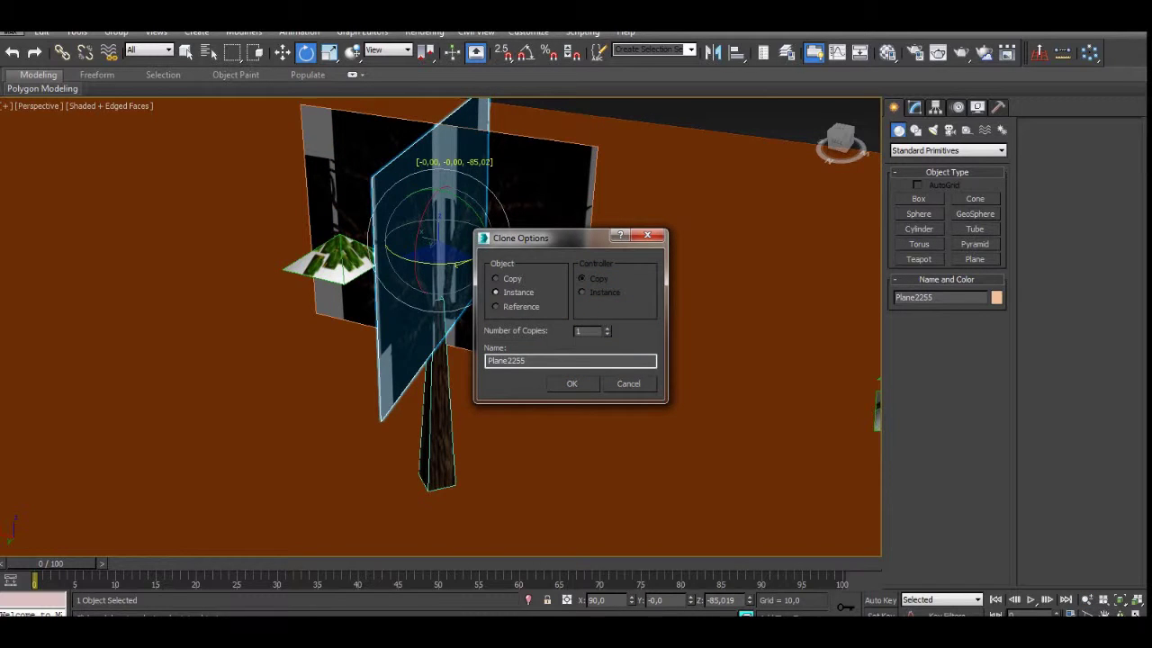
pyautogui.moveTo(558, 239)
pyautogui.mouseDown()
pyautogui.moveTo(609, 241)
pyautogui.moveTo(694, 196)
pyautogui.moveTo(703, 171)
pyautogui.mouseUp()
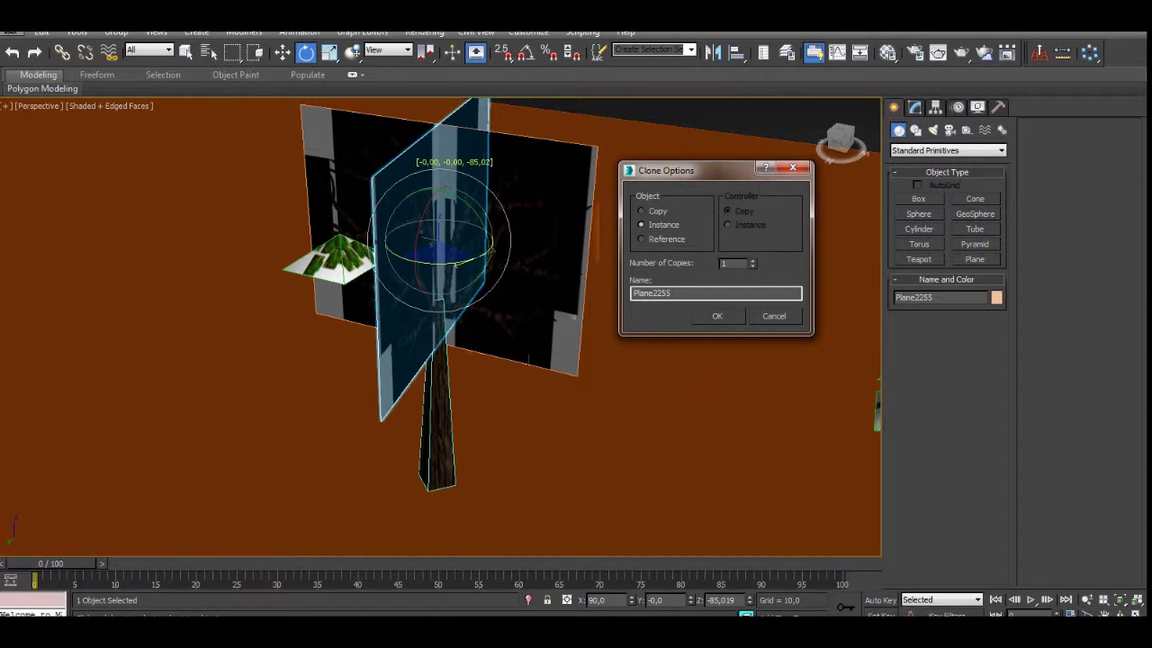
pyautogui.moveTo(703, 171); pyautogui.dragTo(741, 167)
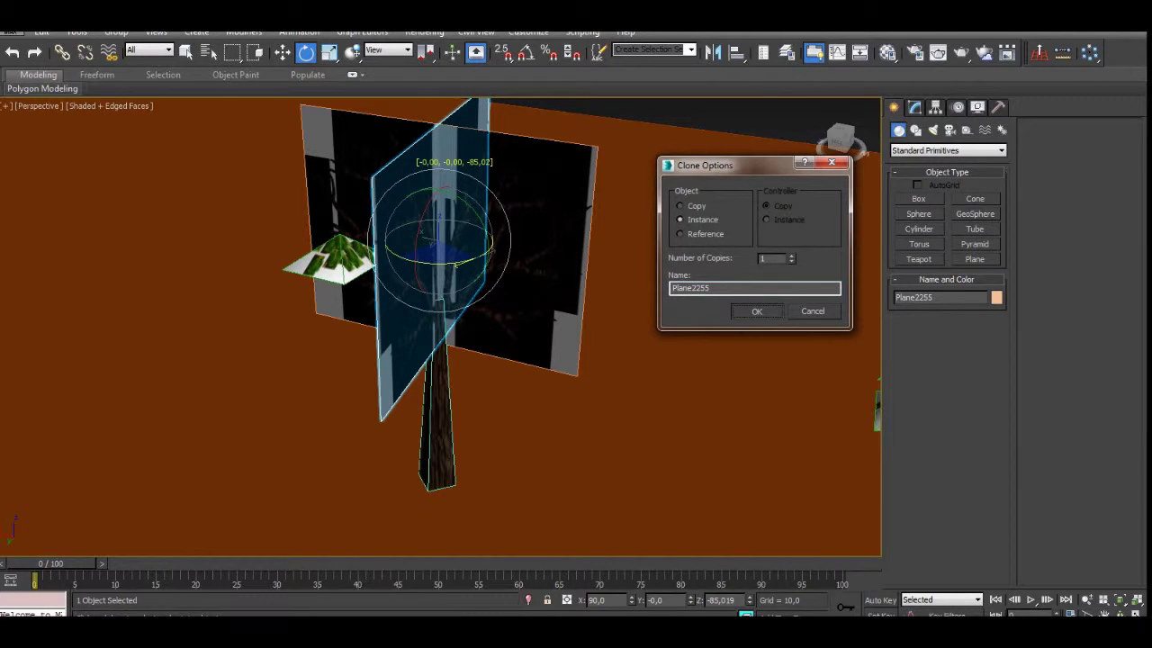
pyautogui.click(756, 311)
pyautogui.moveTo(575, 315)
pyautogui.keyDown('alt'); pyautogui.mouseDown(button='middle')
pyautogui.moveTo(562, 387)
pyautogui.moveTo(576, 441)
pyautogui.mouseUp(button='middle'); pyautogui.keyUp('alt')
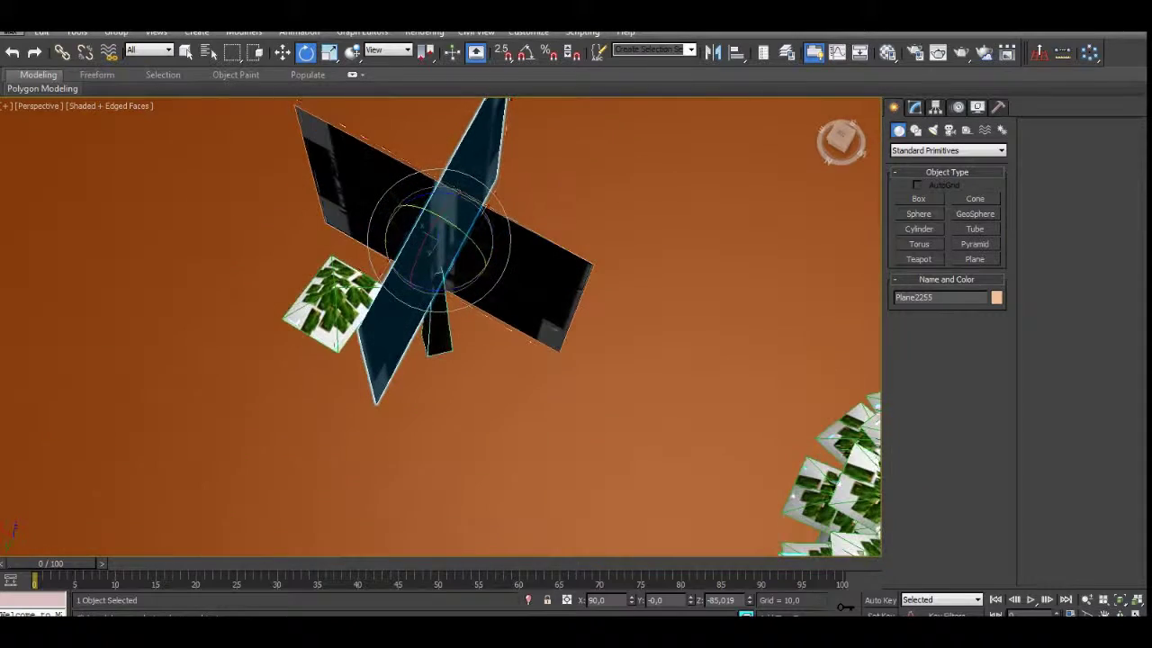
pyautogui.moveTo(470, 281); pyautogui.dragTo(460, 288)
# - Select the leaf piece and move it to the outer end of one of the crossed branch planes
pyautogui.click(328, 304)
pyautogui.keyDown('alt'); pyautogui.moveTo(328, 304); pyautogui.dragTo(459, 292, button='middle'); pyautogui.keyUp('alt')
pyautogui.press('w')
pyautogui.keyDown('alt'); pyautogui.moveTo(333, 296); pyautogui.dragTo(387, 238, button='middle'); pyautogui.keyUp('alt')
pyautogui.moveTo(340, 286); pyautogui.dragTo(390, 260)
pyautogui.keyDown('alt'); pyautogui.moveTo(389, 260); pyautogui.dragTo(354, 324, button='middle'); pyautogui.keyUp('alt')
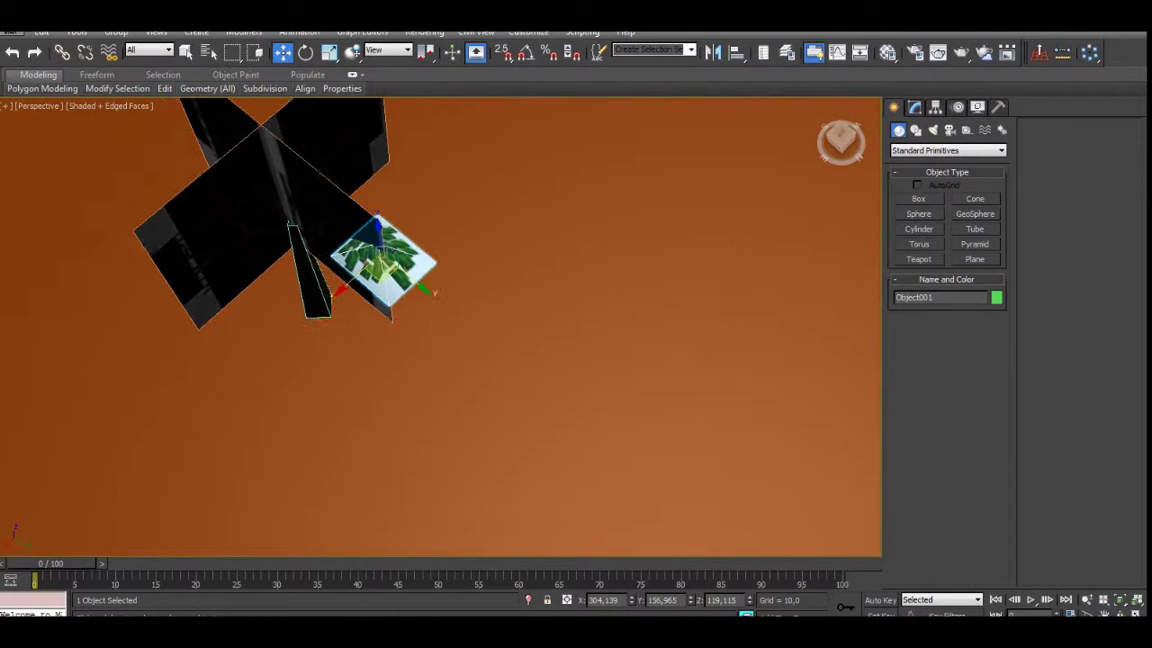
# - Move only the leaf piece's pivot to the centre where the branch planes cross above the trunk
pyautogui.click(936, 107)
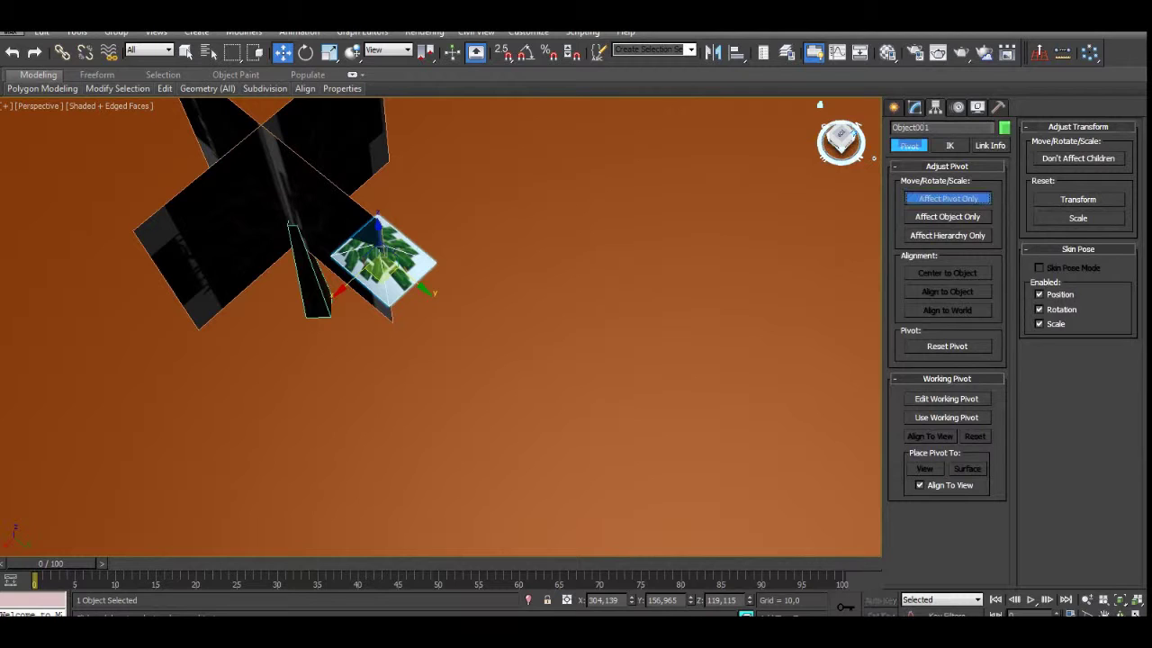
pyautogui.moveTo(384, 267); pyautogui.dragTo(277, 173)
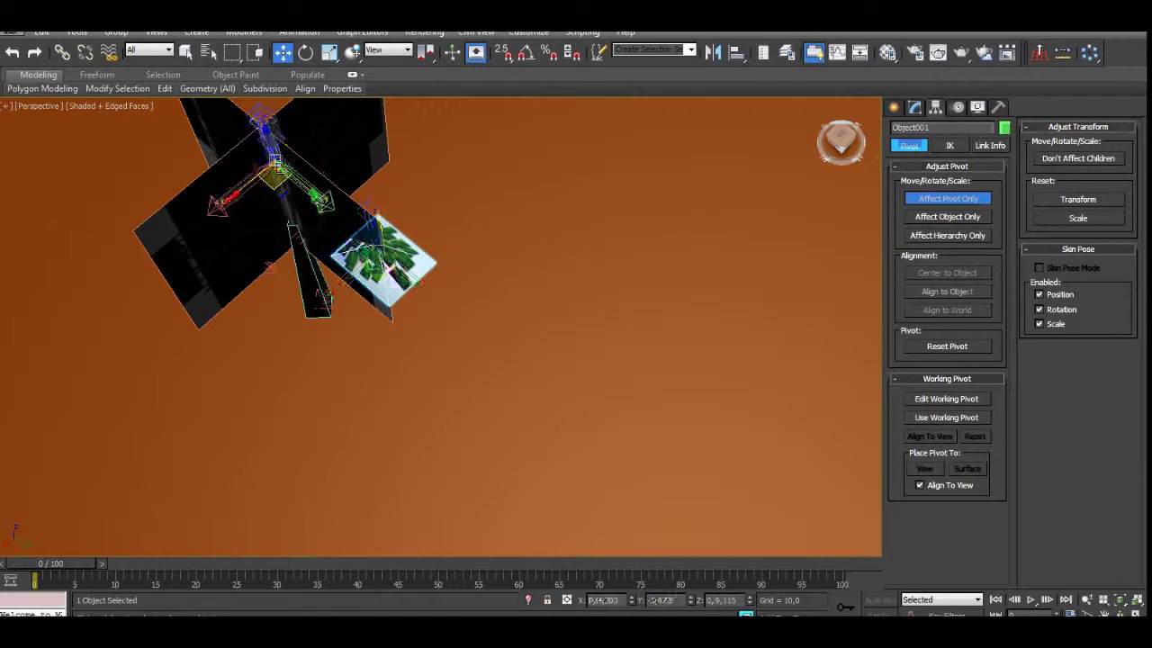
pyautogui.click(894, 107)
pyautogui.moveTo(297, 162); pyautogui.dragTo(479, 207, button='middle')
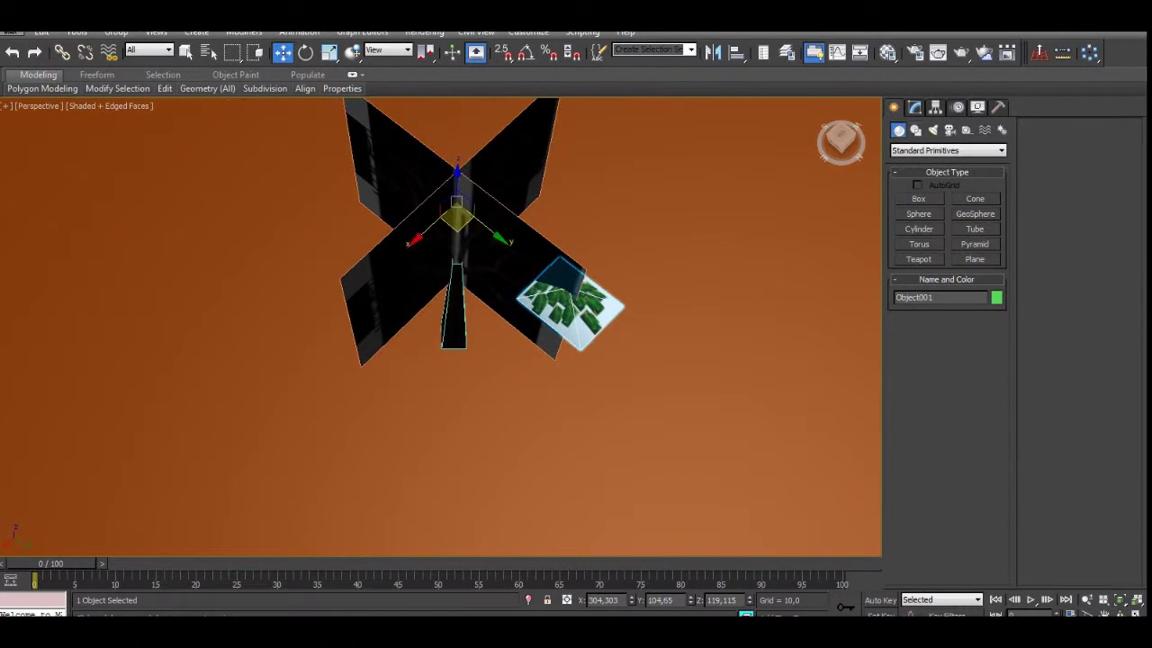
# - Clone the leaf piece as instances rotated around the Z axis, forming a ring about the trunk
pyautogui.scroll(1, 479, 207)
pyautogui.press('e')
pyautogui.moveTo(460, 253)
pyautogui.keyDown('shift'); pyautogui.mouseDown()
pyautogui.moveTo(405, 262)
pyautogui.moveTo(419, 260)
pyautogui.mouseUp(); pyautogui.keyUp('shift')
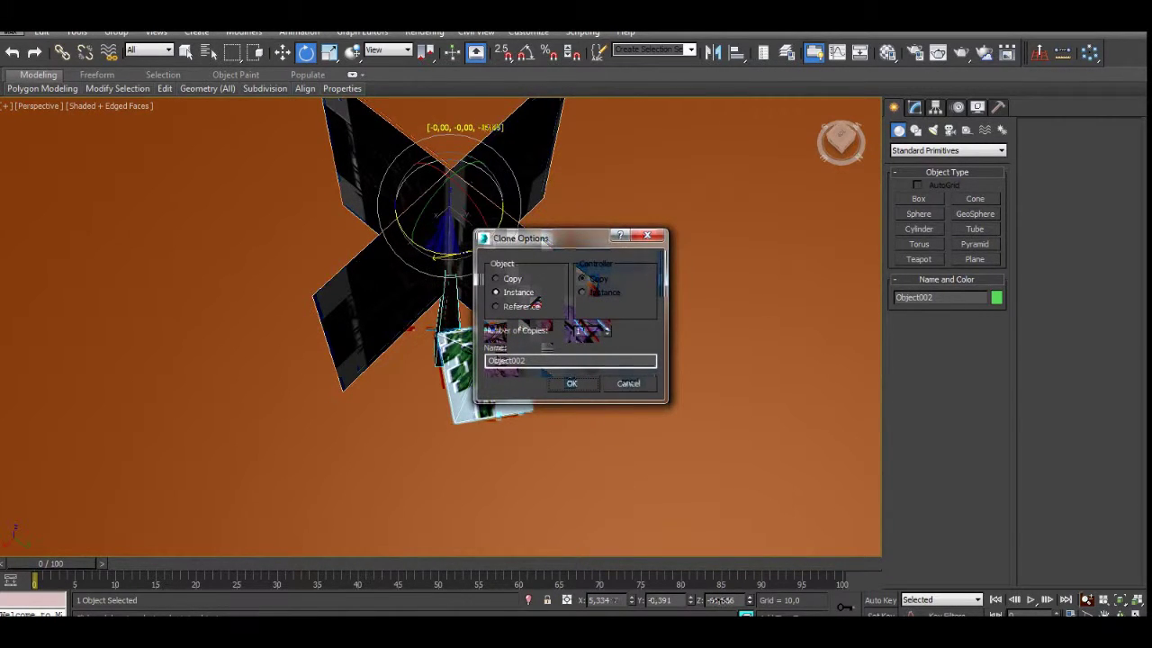
pyautogui.click(571, 384)
pyautogui.keyDown('alt'); pyautogui.moveTo(571, 383); pyautogui.dragTo(522, 261, button='middle'); pyautogui.keyUp('alt')
pyautogui.keyDown('alt'); pyautogui.moveTo(670, 369); pyautogui.dragTo(641, 374, button='middle'); pyautogui.keyUp('alt')
pyautogui.moveTo(529, 326); pyautogui.dragTo(473, 396, button='middle')
pyautogui.moveTo(490, 450); pyautogui.dragTo(486, 407, button='middle')
pyautogui.scroll(-4, 487, 406)
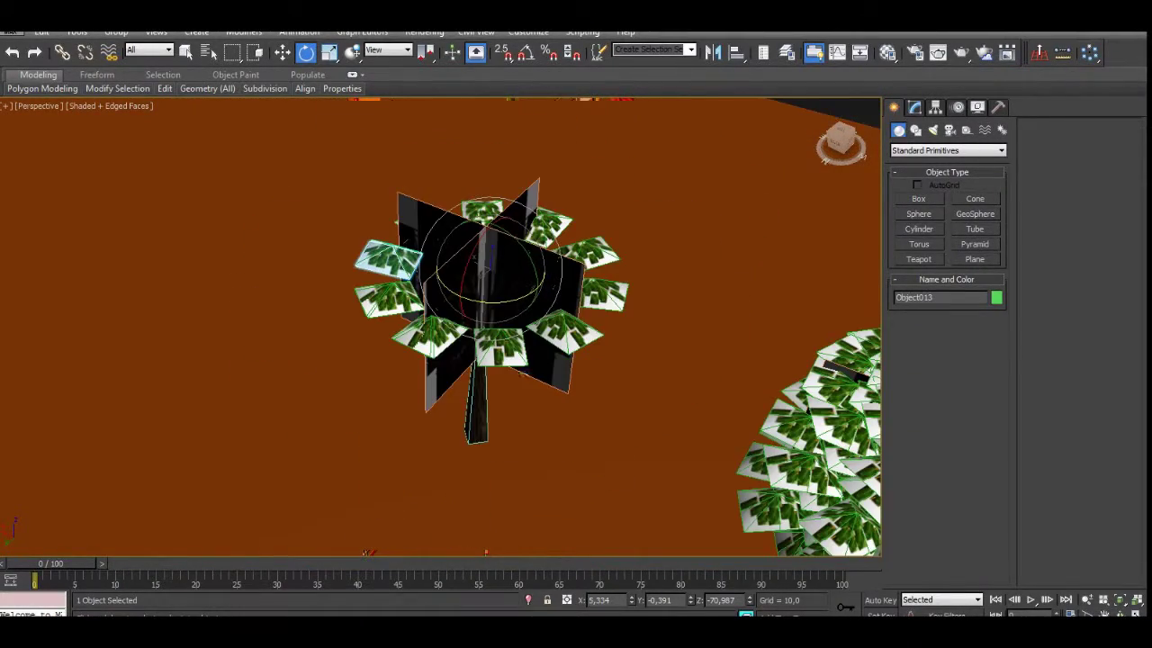
# - Undo the leaf ring, the pivot change and the branch plane's placement and cloning above the trunk
pyautogui.hotkey('ctrl', 'z')
pyautogui.hotkey('ctrl', 'z')
pyautogui.hotkey('ctrl', 'z')
pyautogui.hotkey('ctrl', 'z')
pyautogui.hotkey('ctrl', 'z')
pyautogui.hotkey('ctrl', 'z')
pyautogui.hotkey('ctrl', 'z')
pyautogui.hotkey('ctrl', 'z')
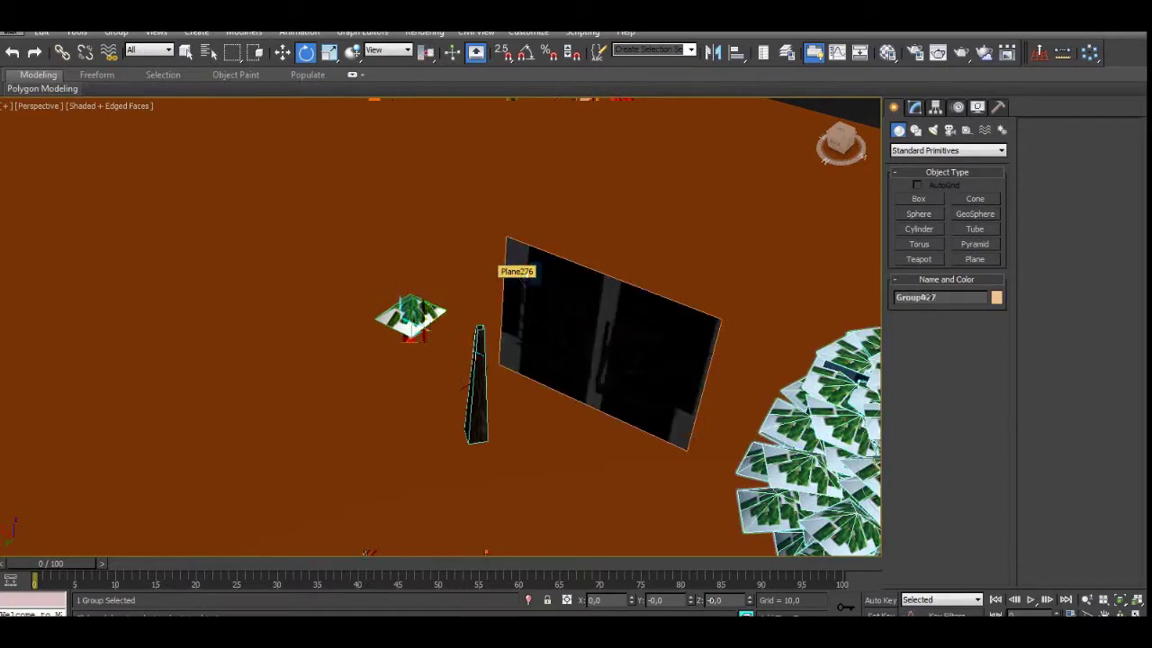
# - Frame the finished tree group in the perspective view and render it in the V-Ray frame buffer
pyautogui.keyDown('alt'); pyautogui.moveTo(497, 254); pyautogui.dragTo(562, 229, button='middle'); pyautogui.keyUp('alt')
pyautogui.moveTo(563, 229); pyautogui.dragTo(162, 230, button='middle')
pyautogui.hotkey('alt', 'z')
pyautogui.scroll(2, 567, 295)
pyautogui.click(560, 311)
pyautogui.keyDown('alt'); pyautogui.moveTo(560, 311); pyautogui.dragTo(530, 261, button='middle'); pyautogui.keyUp('alt')
pyautogui.hotkey('shift', 'q')
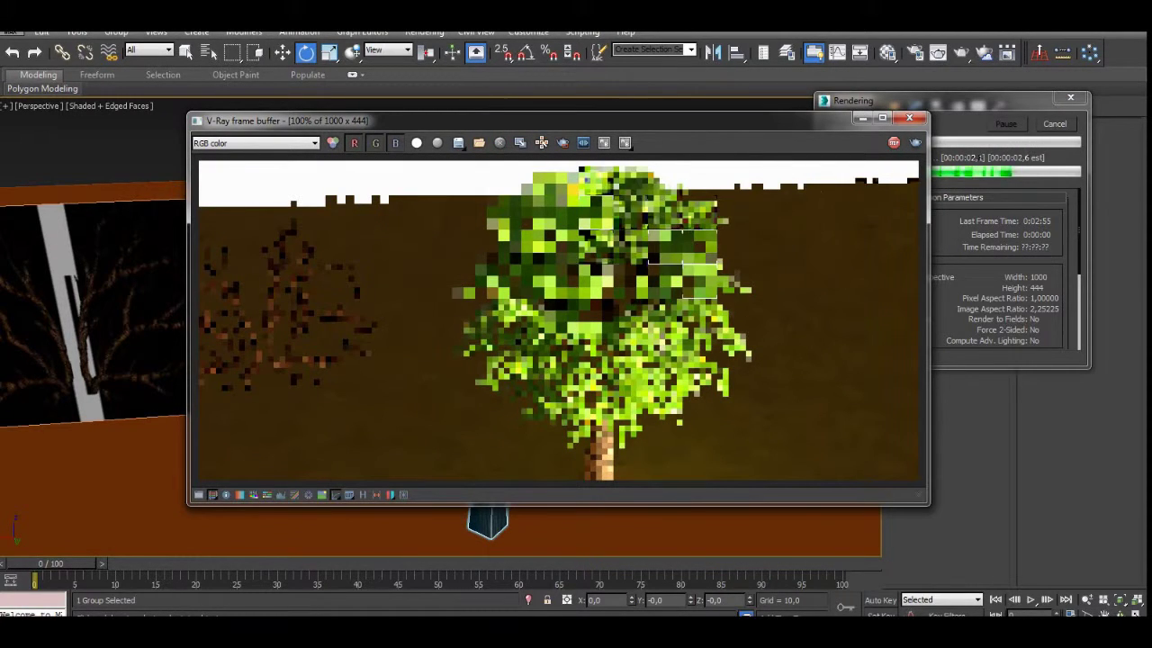
pyautogui.moveTo(558, 120); pyautogui.dragTo(454, 92)
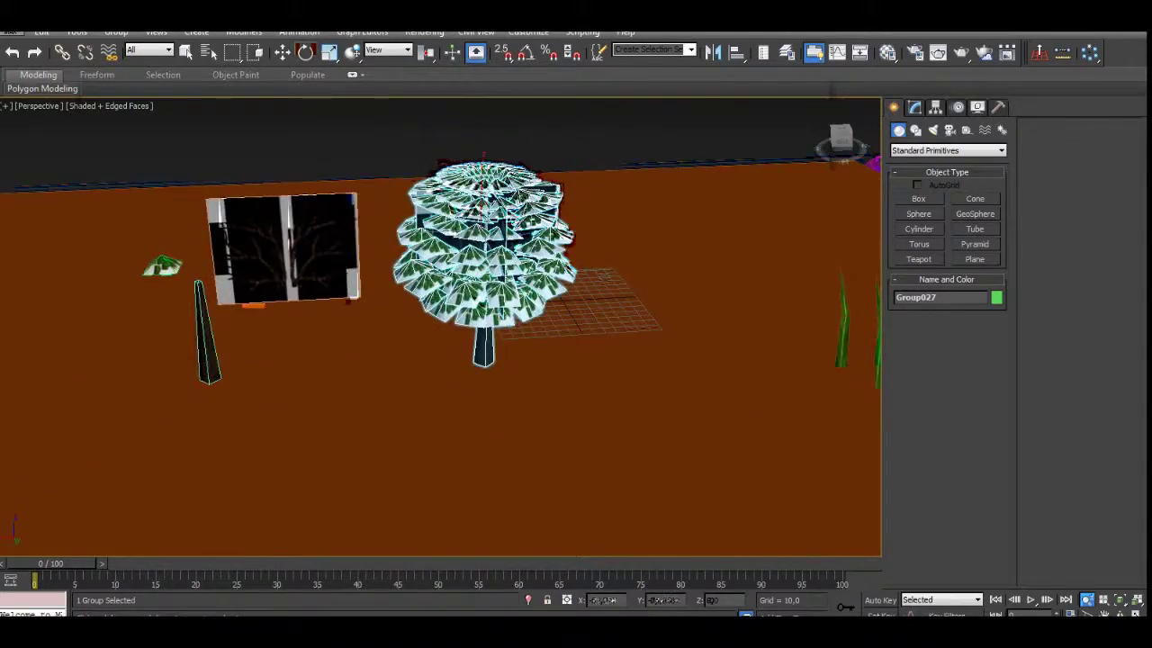
# - Select one of the two grass blades standing beyond the finished tree and examine its shape up close
pyautogui.moveTo(810, 288); pyautogui.dragTo(18, 315, button='middle')
pyautogui.click(621, 369)
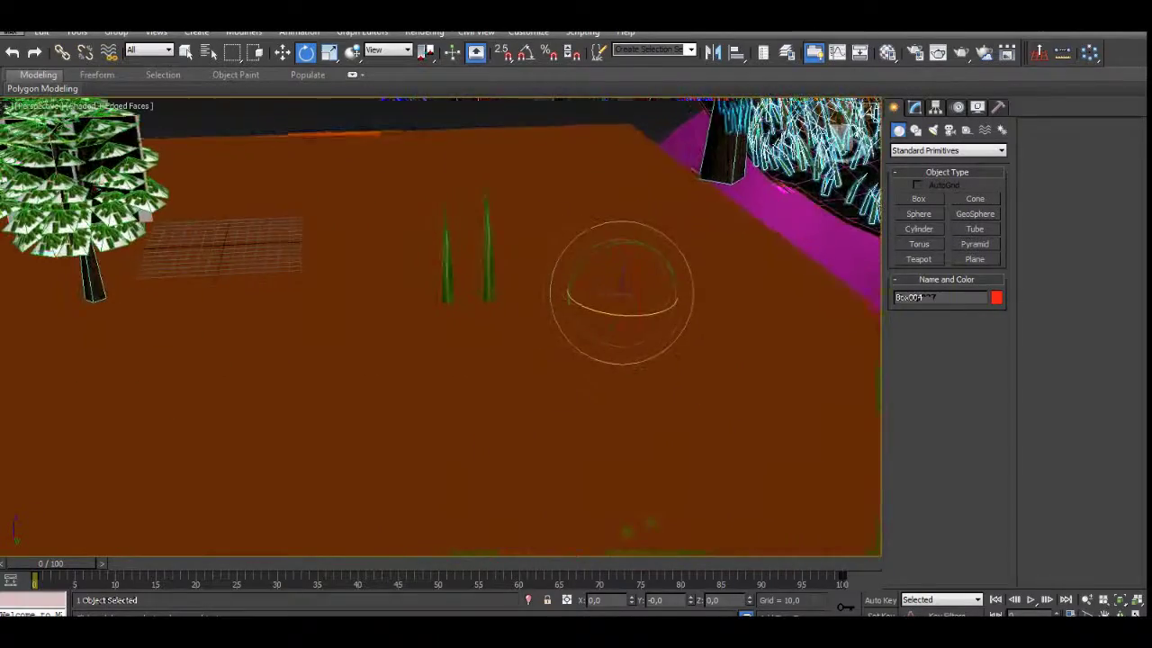
pyautogui.keyDown('alt'); pyautogui.moveTo(418, 216); pyautogui.dragTo(461, 252, button='middle'); pyautogui.keyUp('alt')
pyautogui.scroll(7, 461, 252)
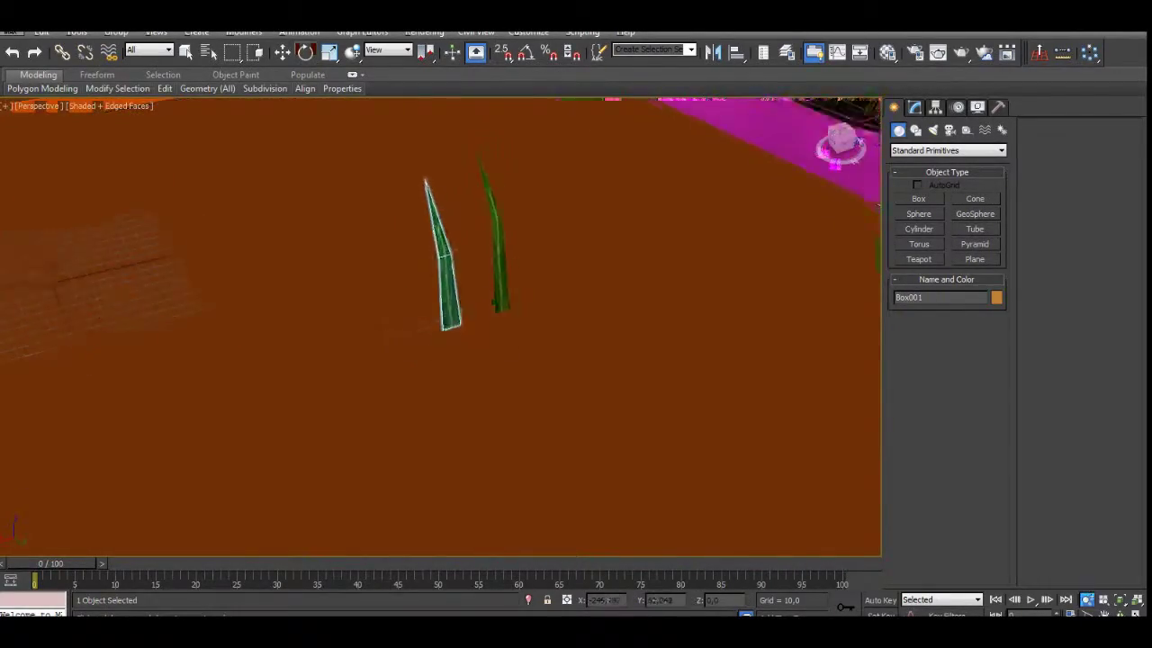
pyautogui.scroll(-2, 461, 252)
pyautogui.keyDown('alt'); pyautogui.moveTo(433, 301); pyautogui.dragTo(471, 295, button='middle'); pyautogui.keyUp('alt')
pyautogui.moveTo(485, 345)
pyautogui.mouseDown()
pyautogui.moveTo(502, 361)
pyautogui.moveTo(466, 325)
pyautogui.moveTo(497, 359)
pyautogui.moveTo(486, 347)
pyautogui.mouseUp()
pyautogui.keyDown('alt'); pyautogui.moveTo(486, 347); pyautogui.dragTo(450, 349, button='middle'); pyautogui.keyUp('alt')
# - Return to the parent 01 - Default material and open the settings of sub-material 4, the leaf texture on the grass blade
pyautogui.press('m')
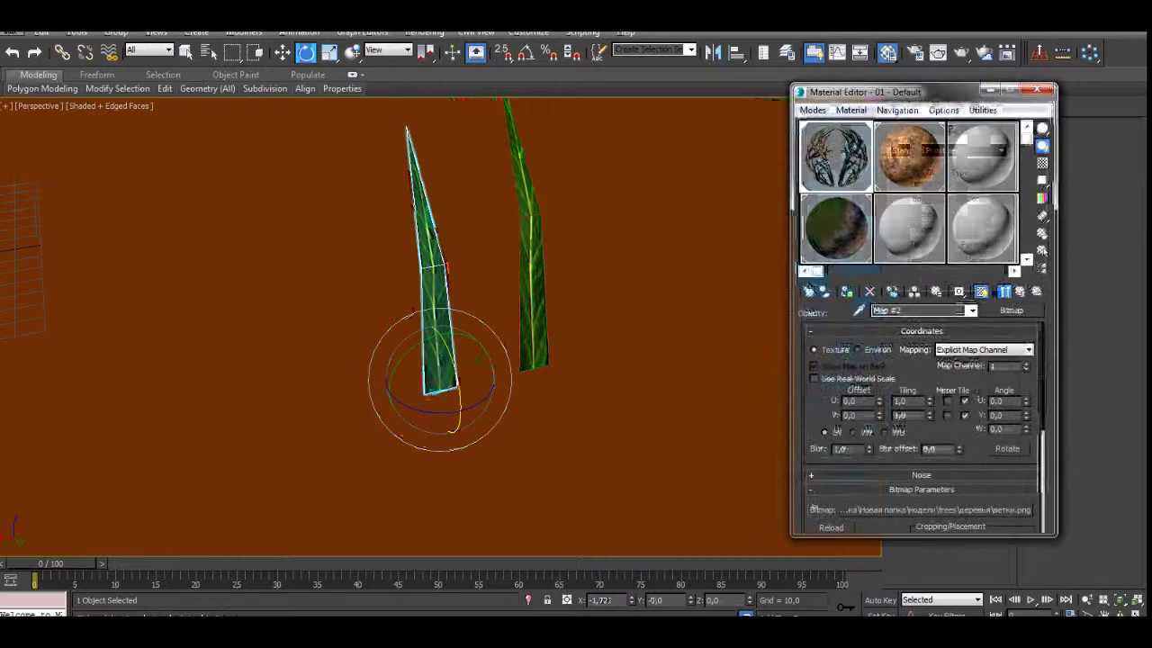
pyautogui.click(1019, 292)
pyautogui.click(1019, 292)
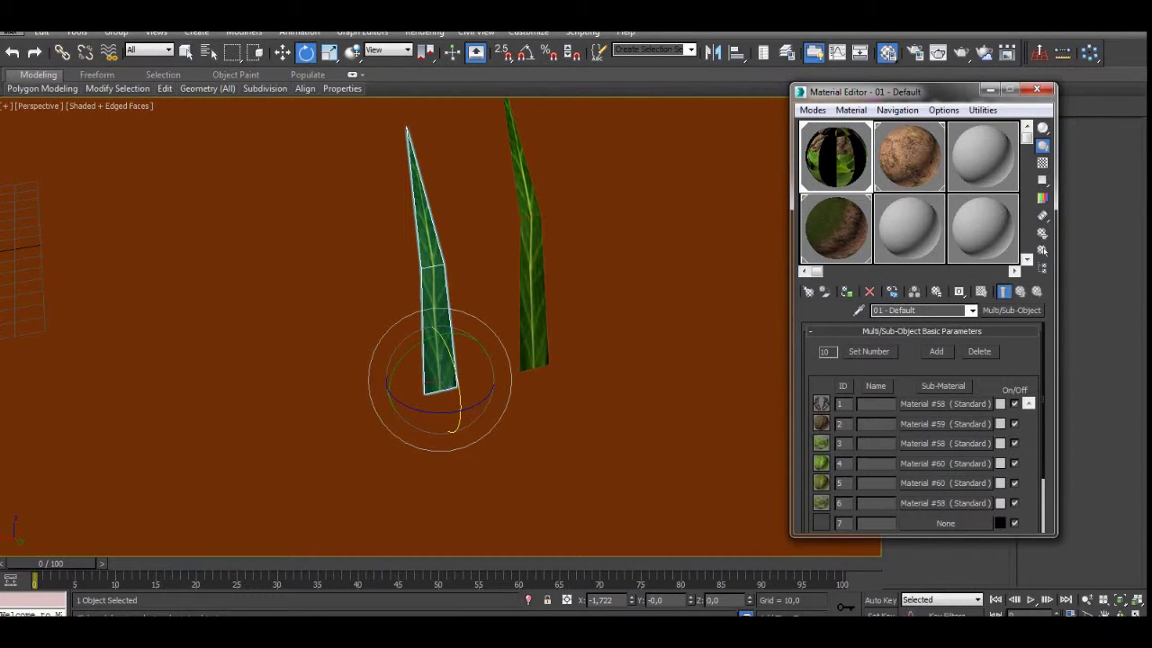
pyautogui.click(945, 464)
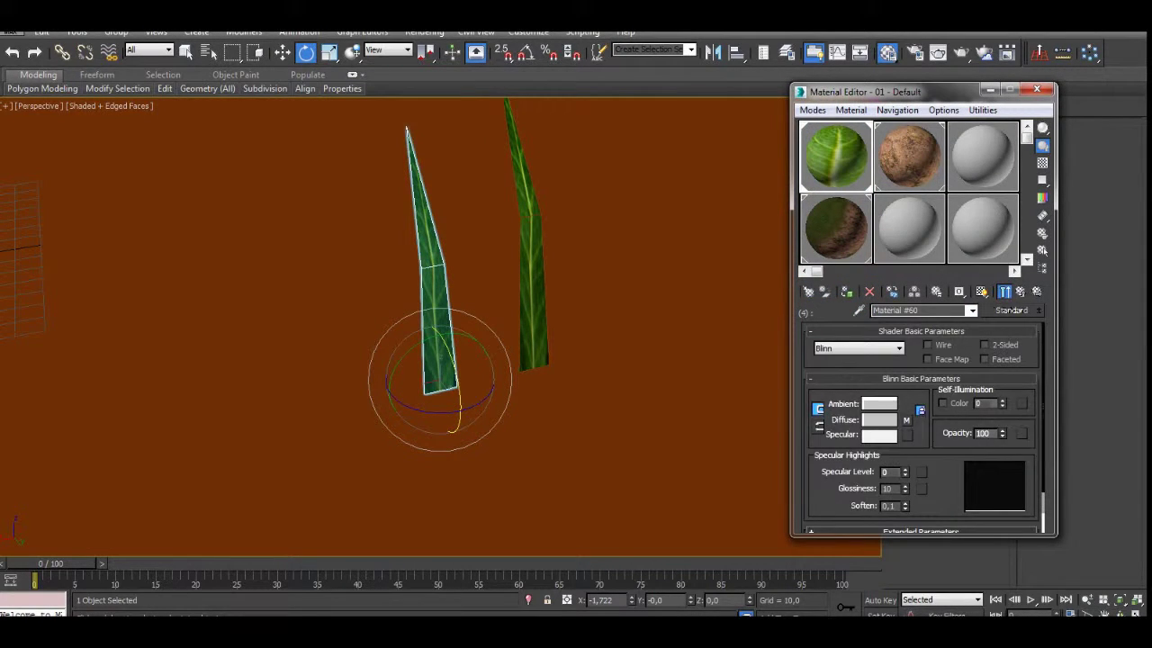
# - Open the diffuse bitmap of the blade's leaf material, examine its cropping area in the image view, and close the Material Editor
pyautogui.click(907, 421)
pyautogui.scroll(-1, 907, 420)
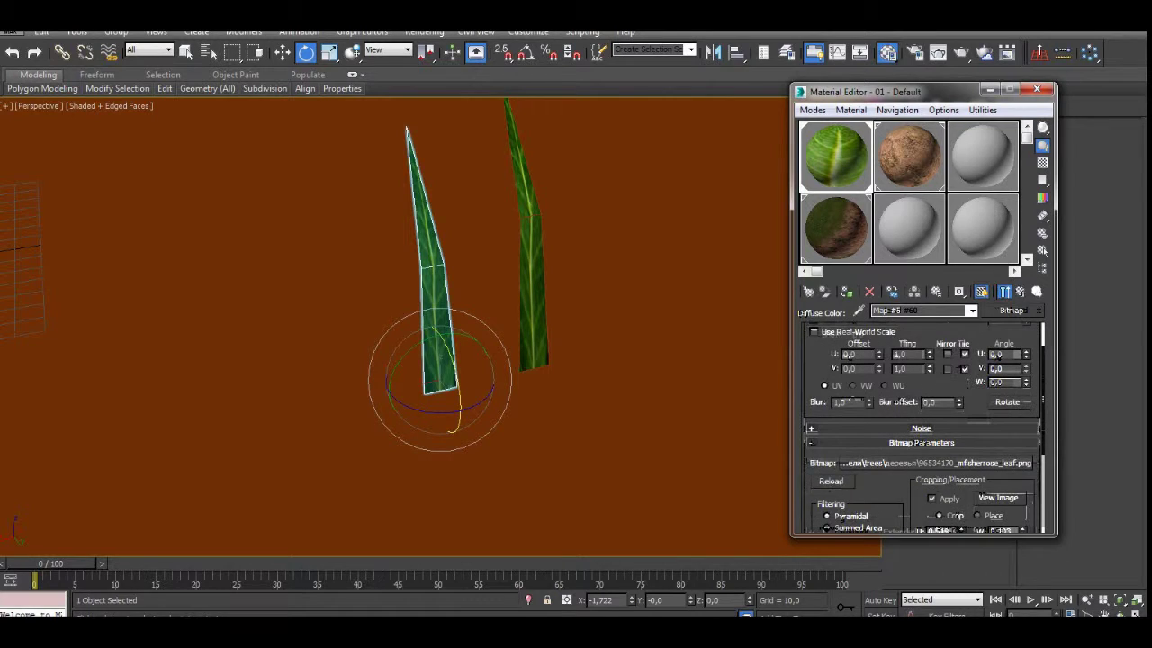
pyautogui.click(998, 498)
pyautogui.scroll(1, 541, 197)
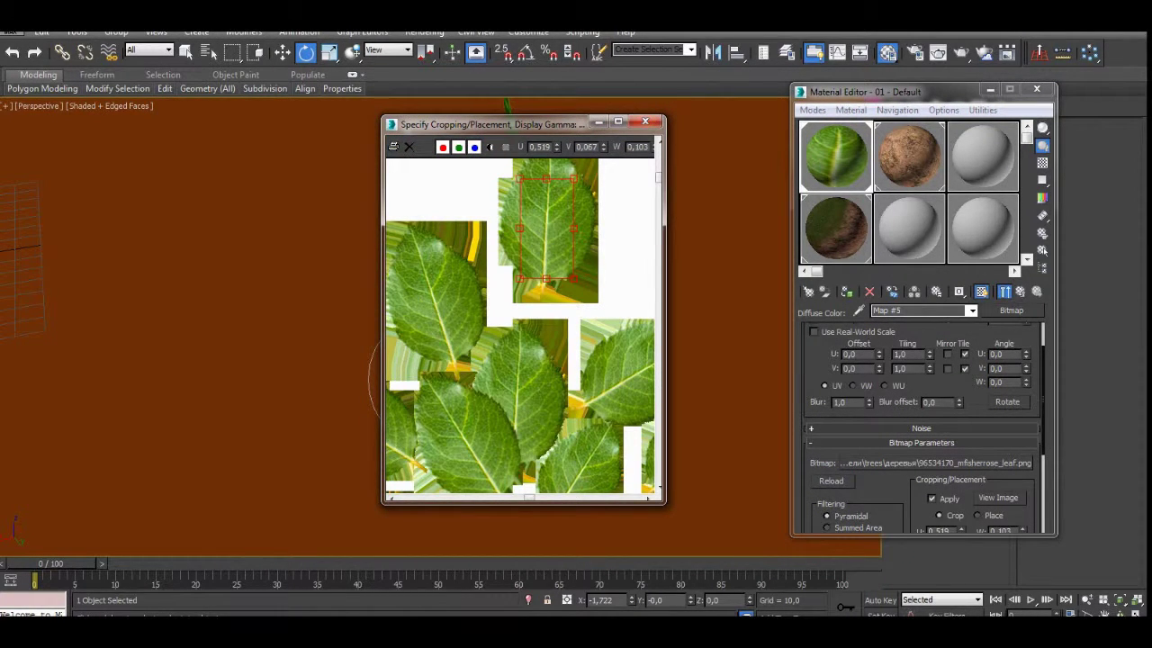
pyautogui.click(644, 120)
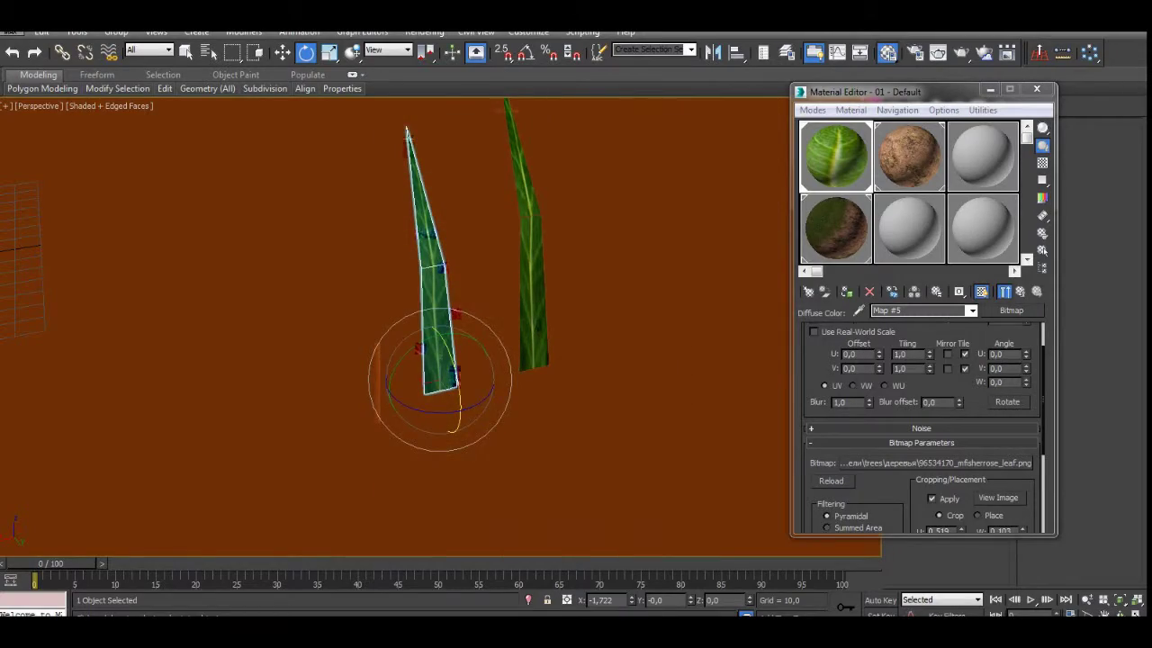
pyautogui.click(1037, 89)
# - Clone the selected grass blade once as an instance, placing it beside the two original blades
pyautogui.keyDown('alt'); pyautogui.moveTo(539, 220); pyautogui.dragTo(410, 271, button='middle'); pyautogui.keyUp('alt')
pyautogui.scroll(-5, 567, 207)
pyautogui.scroll(-3, 567, 207)
pyautogui.scroll(4, 387, 290)
pyautogui.press('w')
pyautogui.keyDown('shift'); pyautogui.moveTo(283, 358); pyautogui.dragTo(180, 397); pyautogui.keyUp('shift')
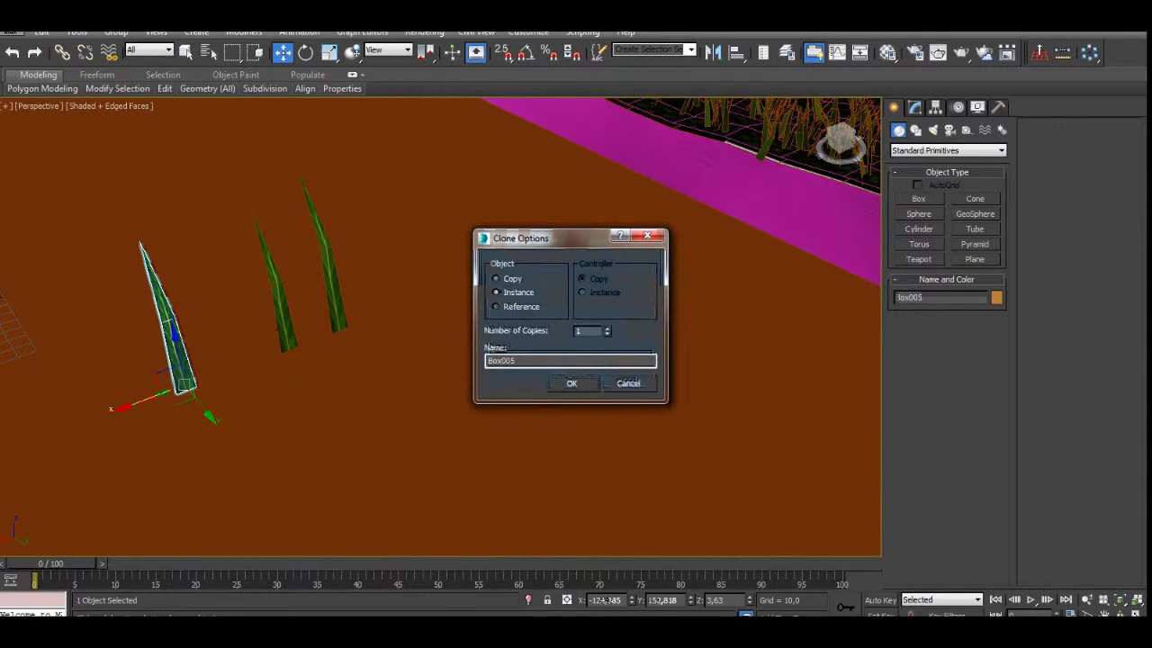
pyautogui.click(572, 384)
# - Create a plane about 242 wide on the ground beside the blades, with 32 length segments and 49 width segments
pyautogui.click(974, 259)
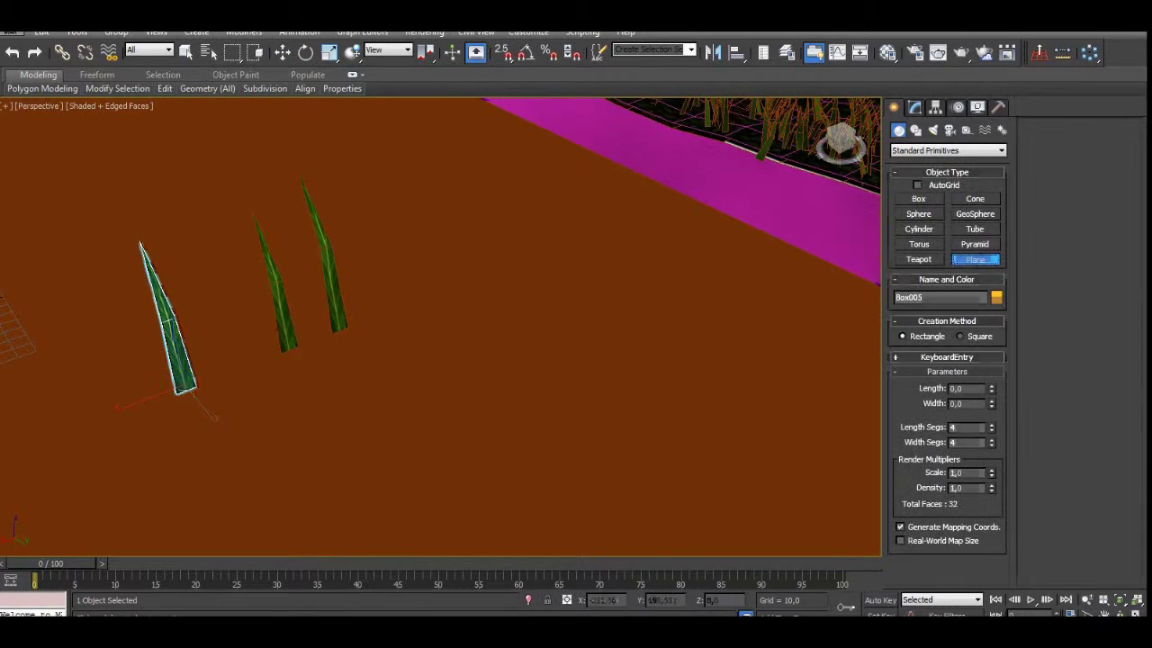
pyautogui.moveTo(405, 366); pyautogui.dragTo(594, 268, button='middle')
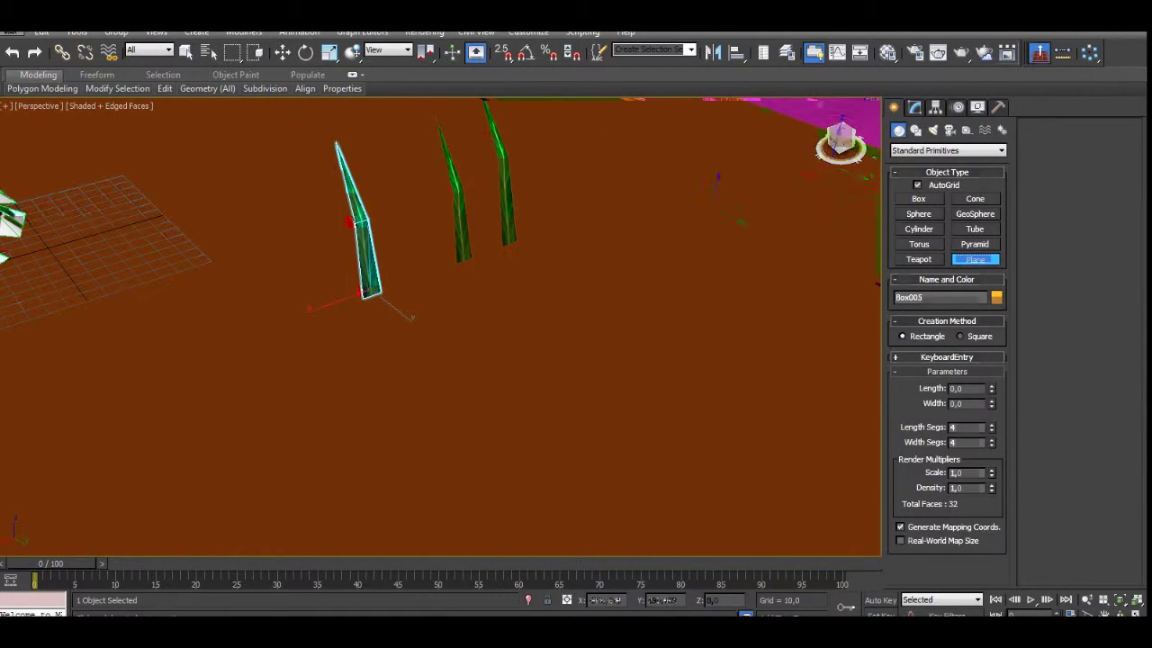
pyautogui.moveTo(665, 237); pyautogui.dragTo(503, 581)
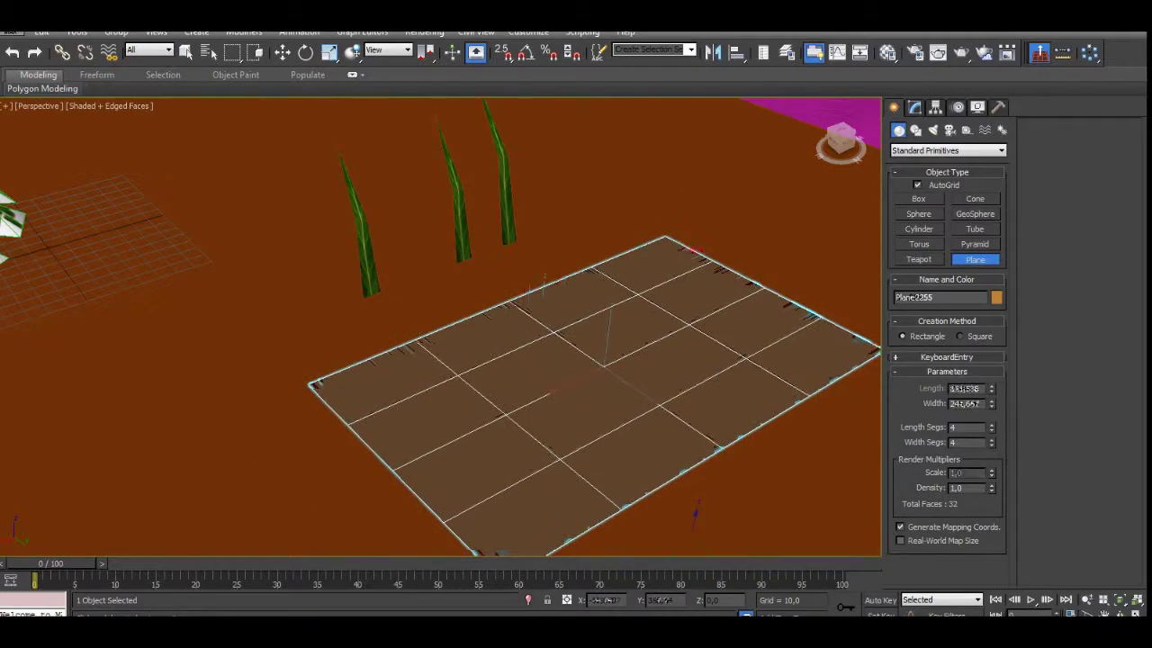
pyautogui.moveTo(991, 427); pyautogui.dragTo(992, 401)
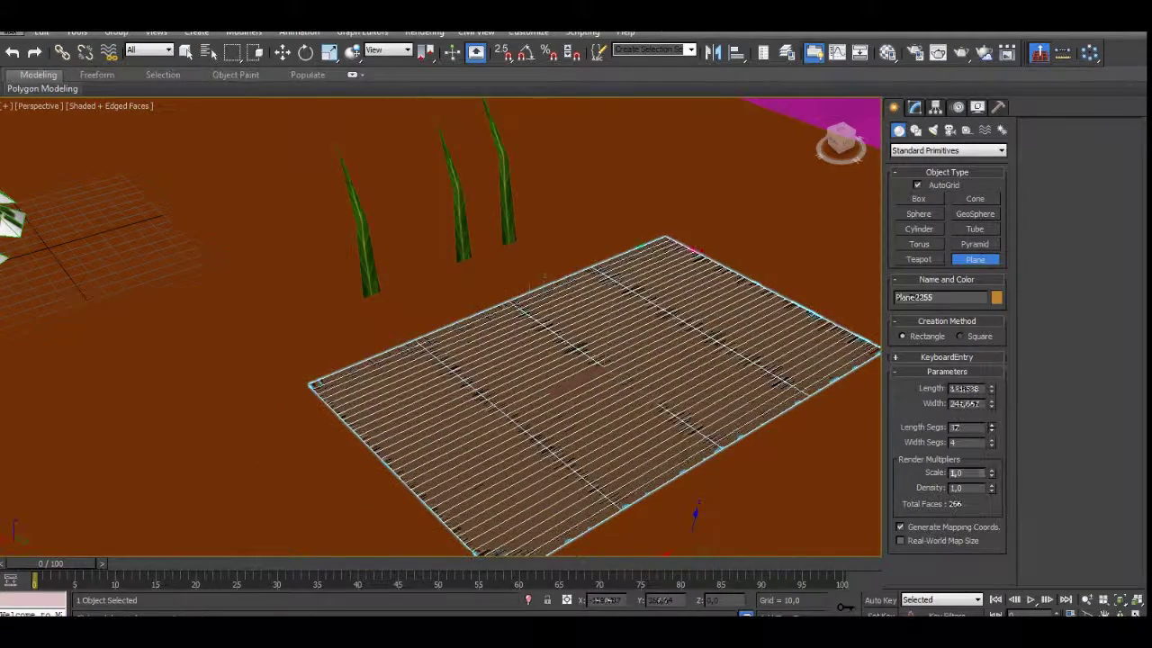
pyautogui.moveTo(992, 442); pyautogui.dragTo(992, 404)
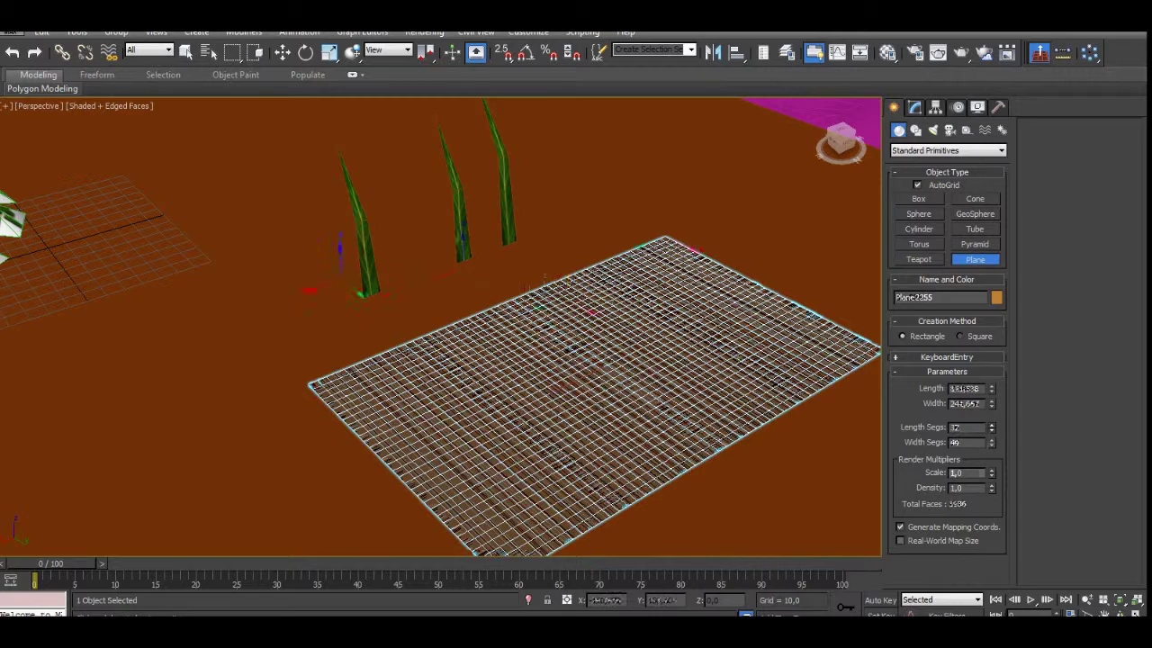
# - Turn the cloned blade into a Scatter compound object, try the ground as its distribution object, and undo that pick
pyautogui.press('w')
pyautogui.click(369, 276)
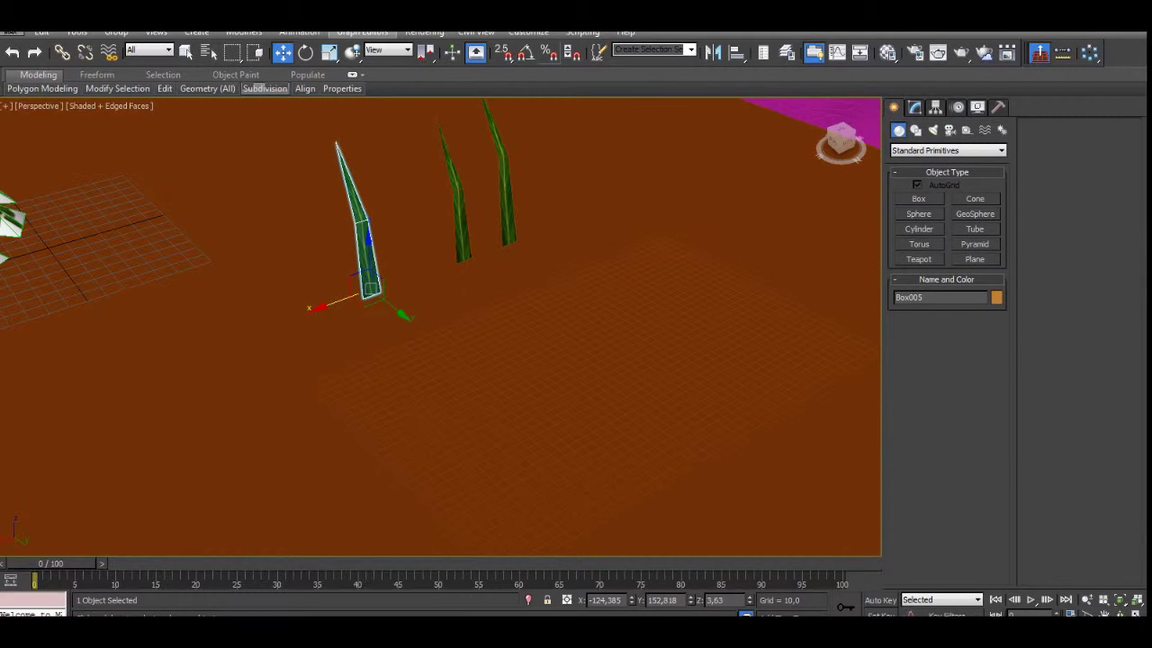
pyautogui.click(948, 150)
pyautogui.click(936, 174)
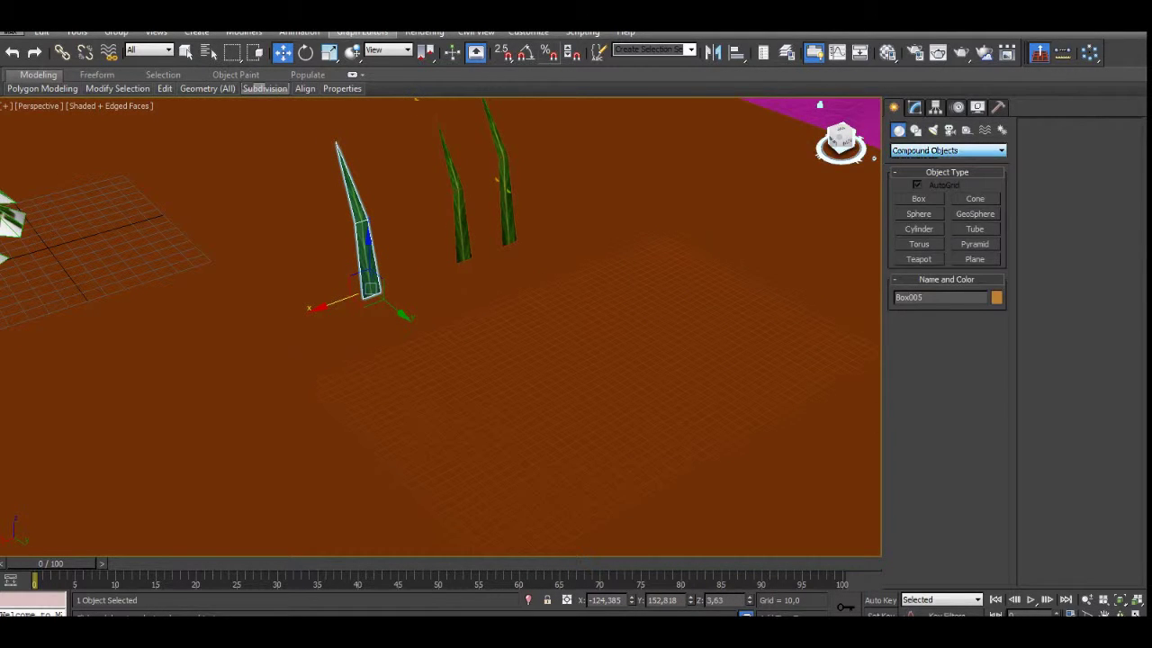
pyautogui.click(974, 199)
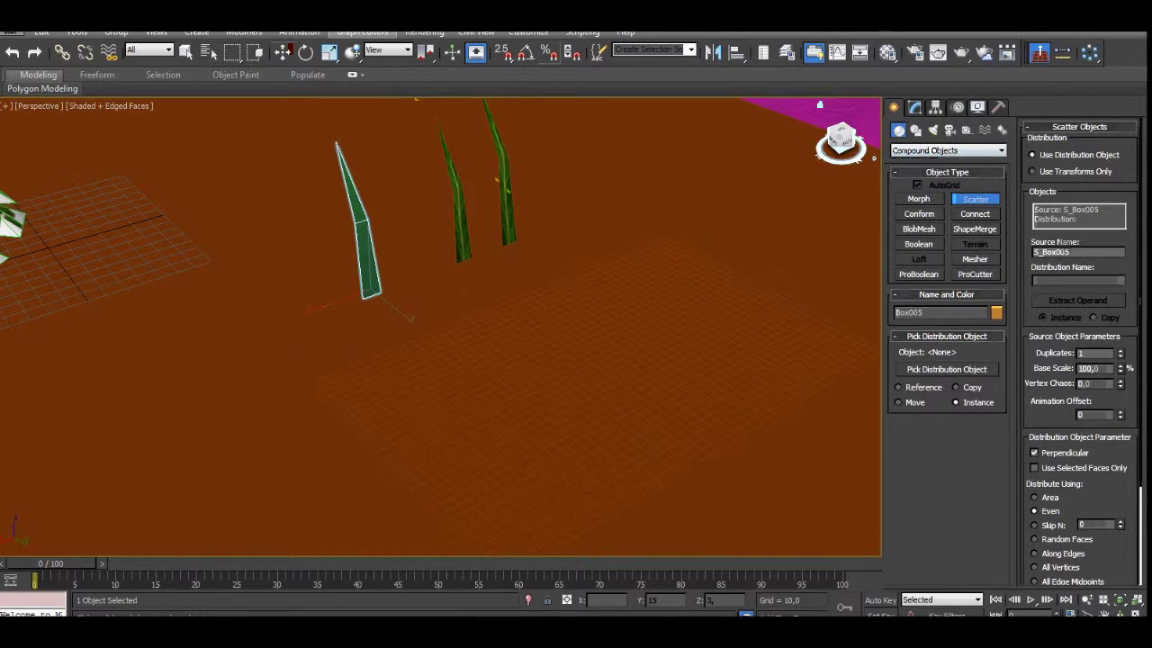
pyautogui.click(628, 371)
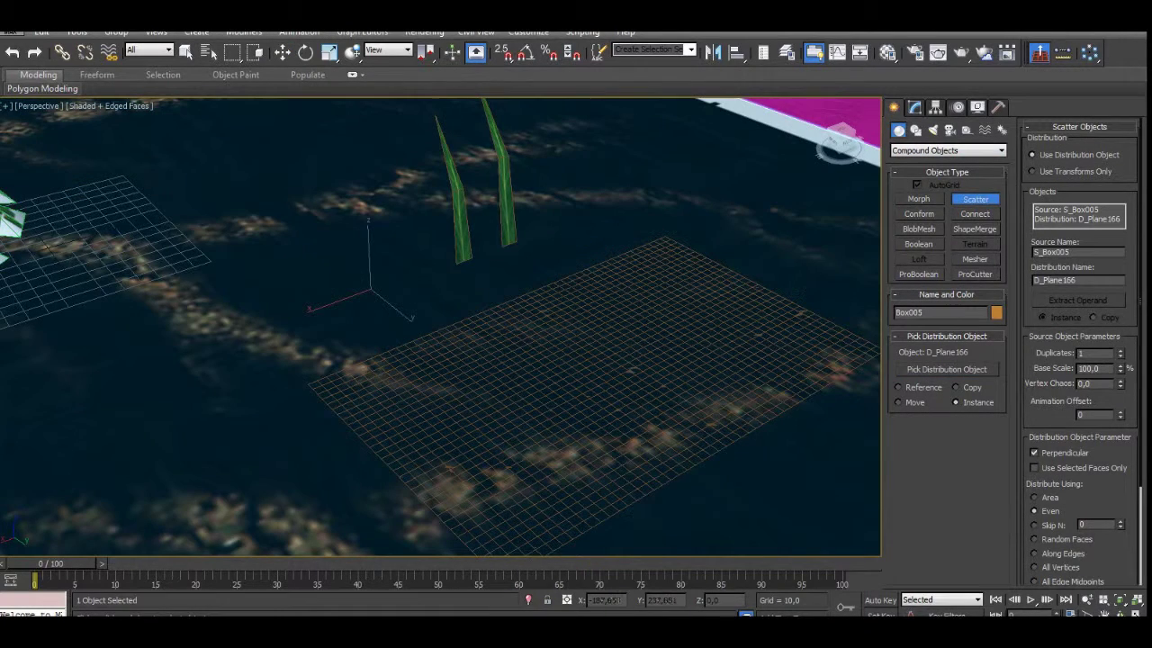
pyautogui.scroll(-8, 510, 270)
pyautogui.hotkey('ctrl', 'z')
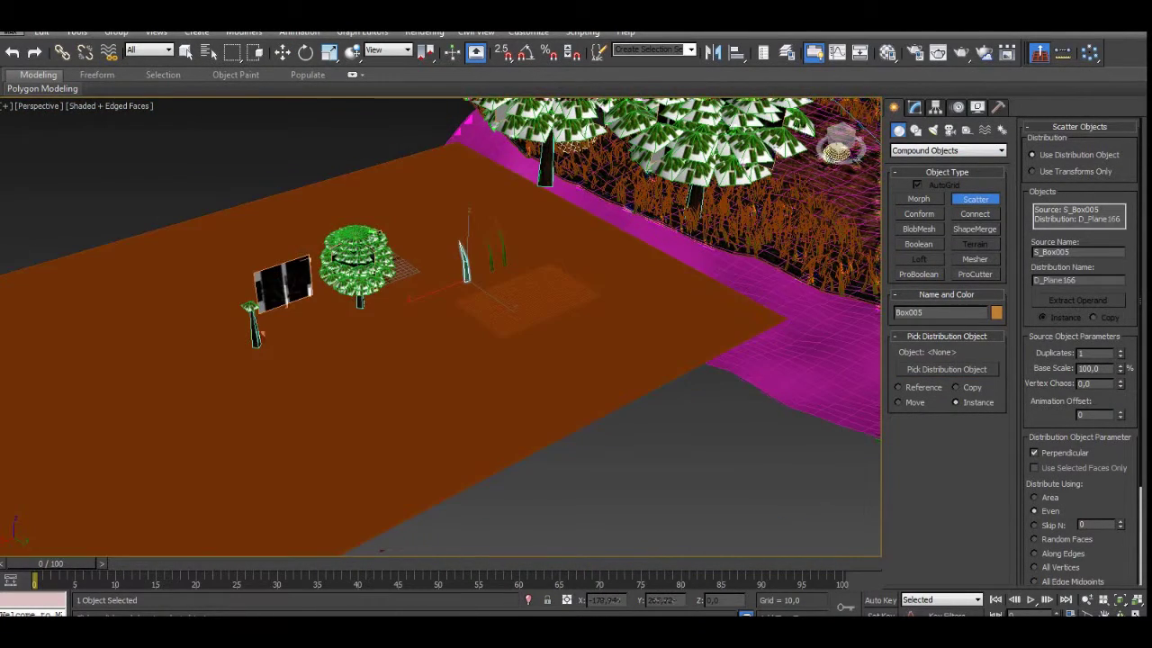
# - Raise the segmented plane slightly above the ground and pick it as the distribution object for the blade's scatter
pyautogui.press('w')
pyautogui.click(533, 304)
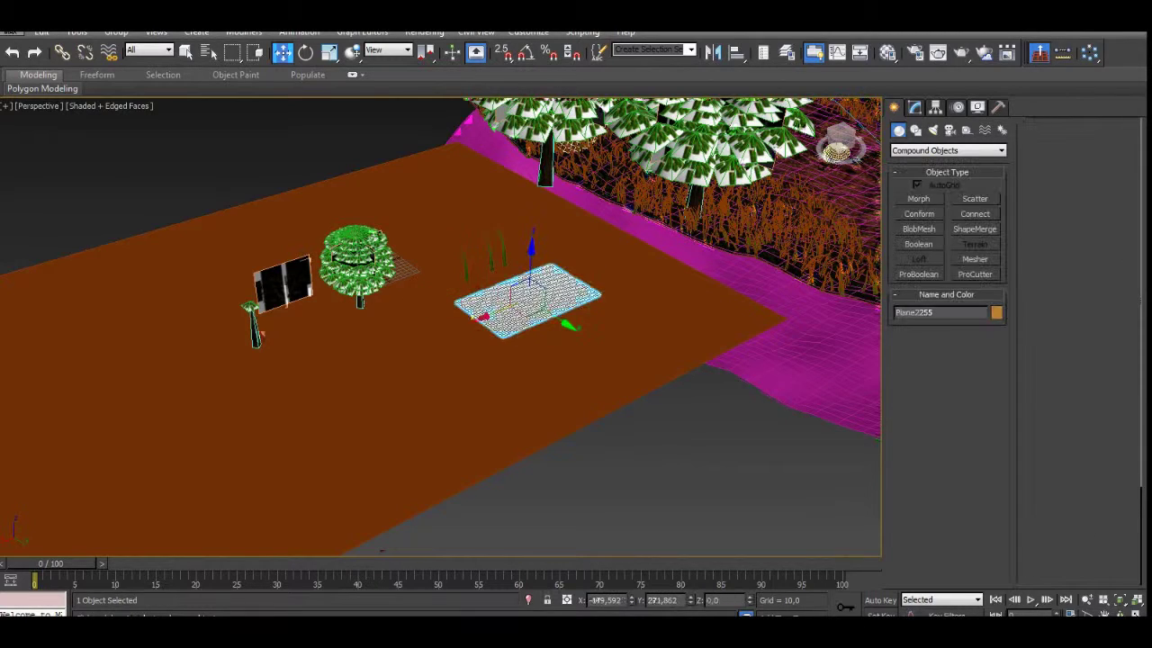
pyautogui.moveTo(530, 249); pyautogui.dragTo(530, 235)
pyautogui.click(465, 267)
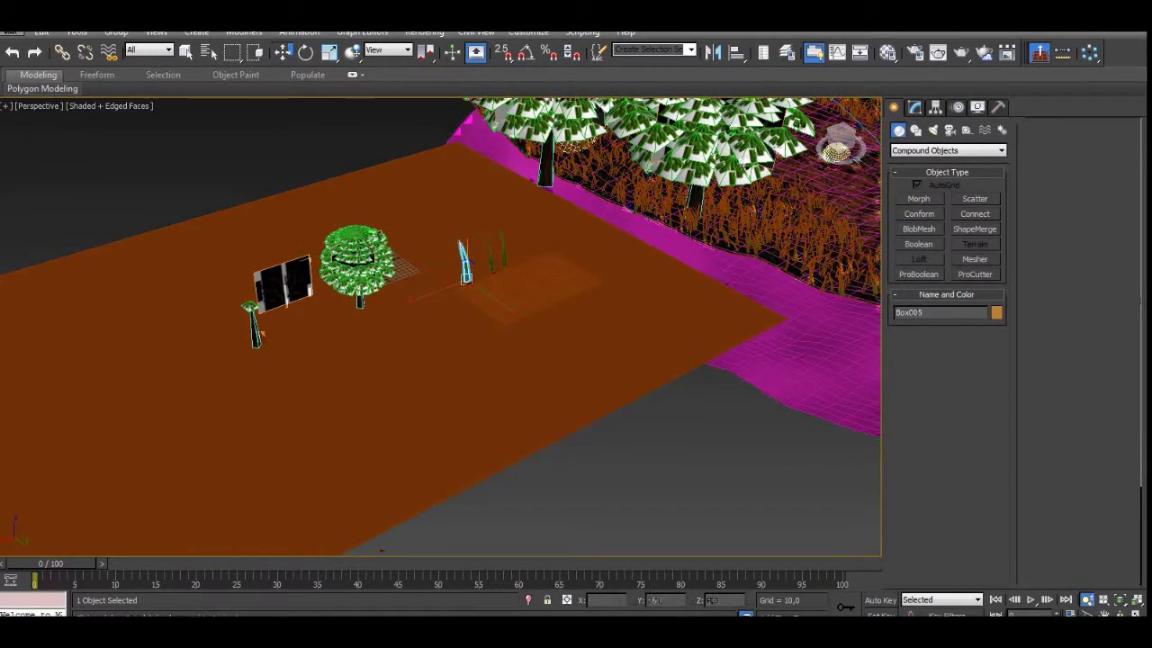
pyautogui.scroll(5, 465, 267)
pyautogui.scroll(3, 465, 267)
pyautogui.click(915, 107)
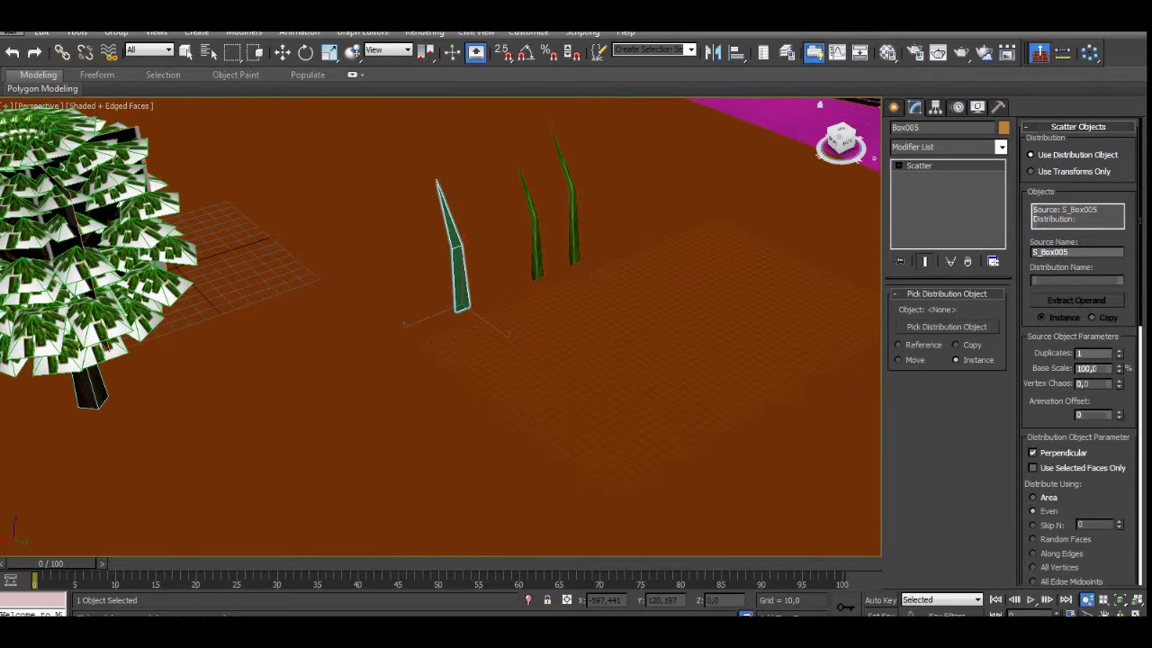
pyautogui.click(719, 301)
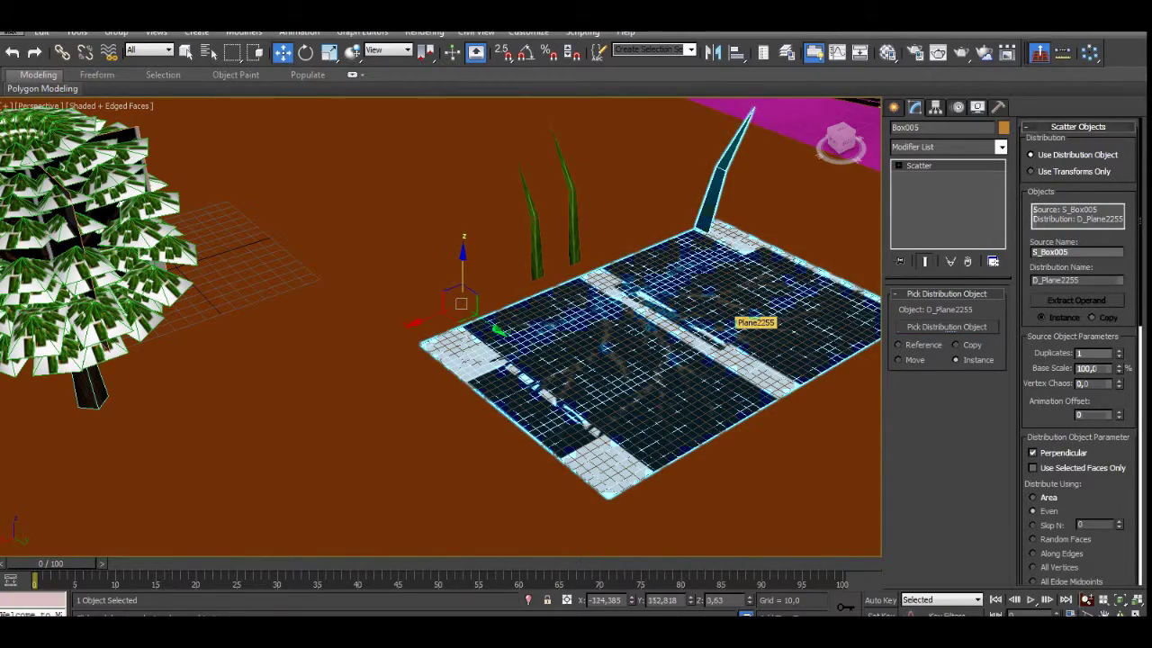
# - Increase the scatter's duplicates into a dense patch of blades and distribute them using Random Faces
pyautogui.moveTo(1119, 353); pyautogui.dragTo(1120, 302)
pyautogui.keyDown('alt'); pyautogui.moveTo(662, 303); pyautogui.dragTo(697, 295, button='middle'); pyautogui.keyUp('alt')
pyautogui.moveTo(1091, 501); pyautogui.dragTo(1091, 423)
pyautogui.scroll(-2, 1080, 351)
pyautogui.click(1034, 423)
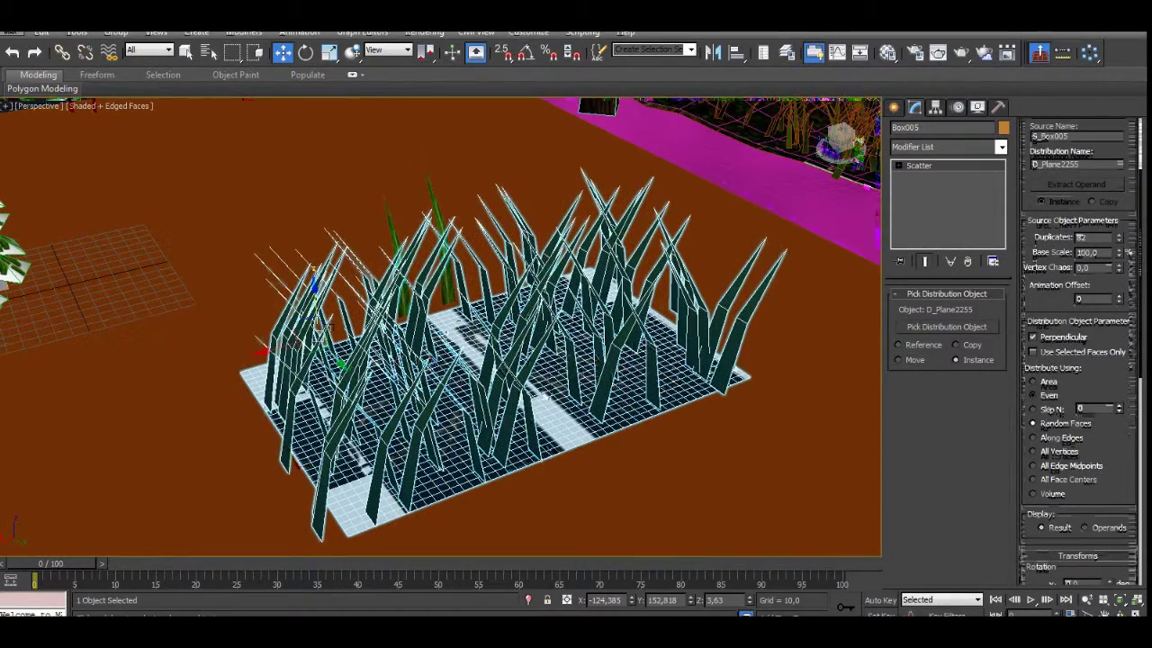
# - Select polygon areas at alternating ends of the raised plane to control where the scattered grass grows
pyautogui.moveTo(454, 418)
pyautogui.keyDown('alt'); pyautogui.mouseDown(button='middle')
pyautogui.moveTo(500, 423)
pyautogui.moveTo(469, 387)
pyautogui.moveTo(433, 383)
pyautogui.moveTo(466, 417)
pyautogui.mouseUp(button='middle'); pyautogui.keyUp('alt')
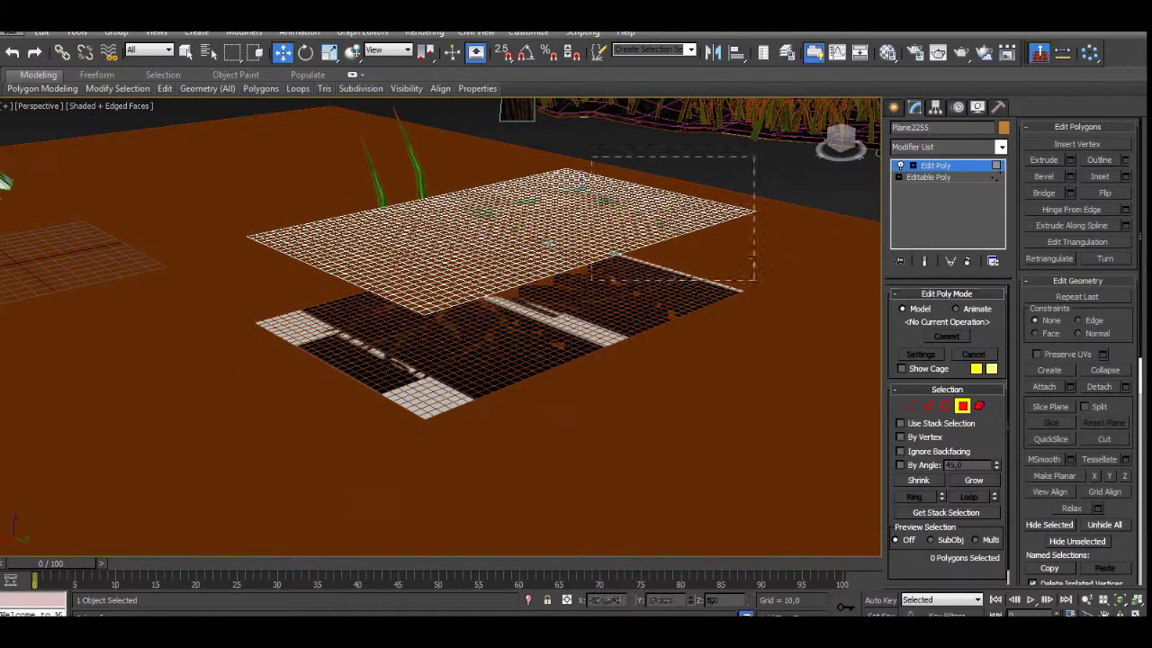
pyautogui.moveTo(754, 279); pyautogui.dragTo(754, 280)
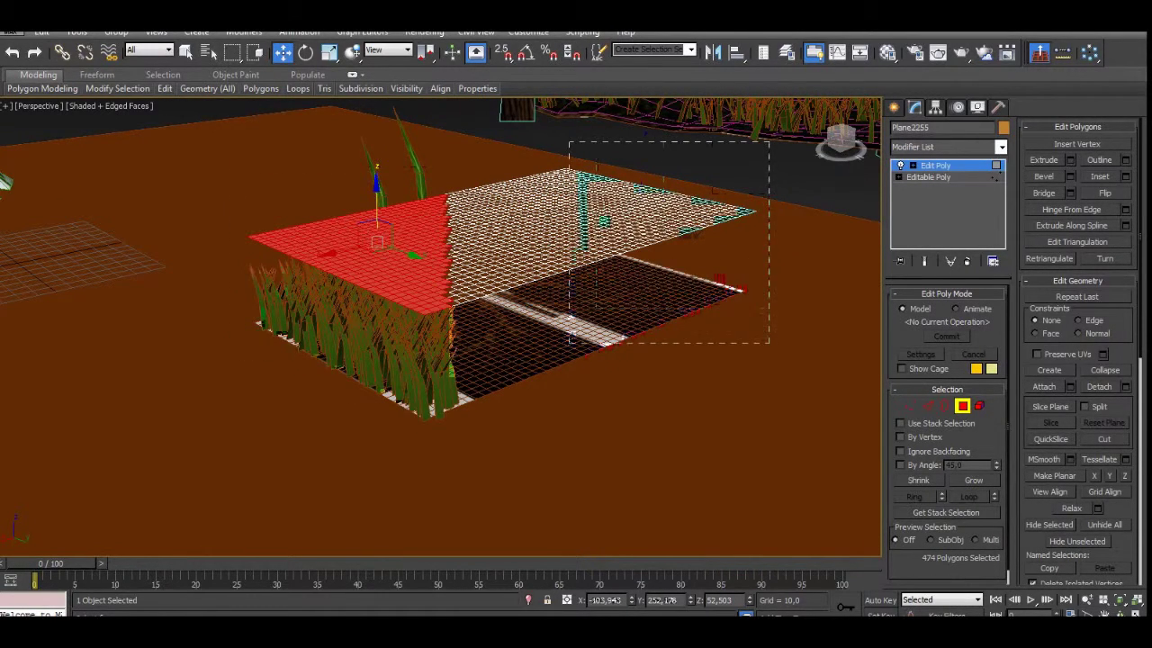
pyautogui.moveTo(569, 343); pyautogui.dragTo(565, 344)
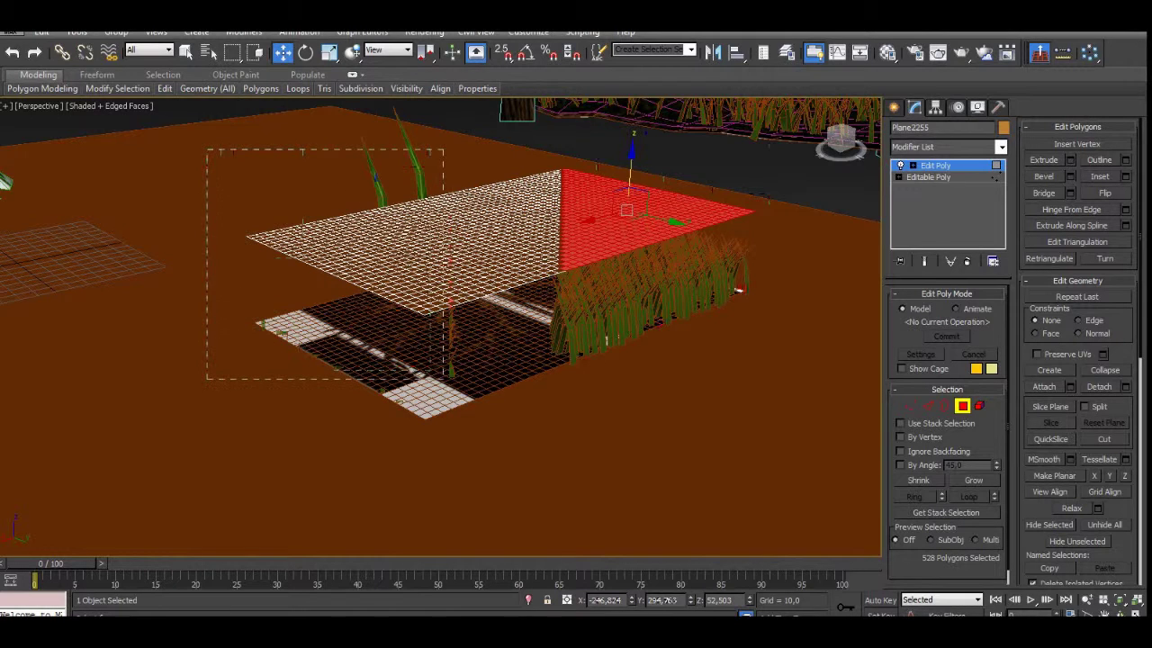
pyautogui.moveTo(443, 378); pyautogui.dragTo(446, 379)
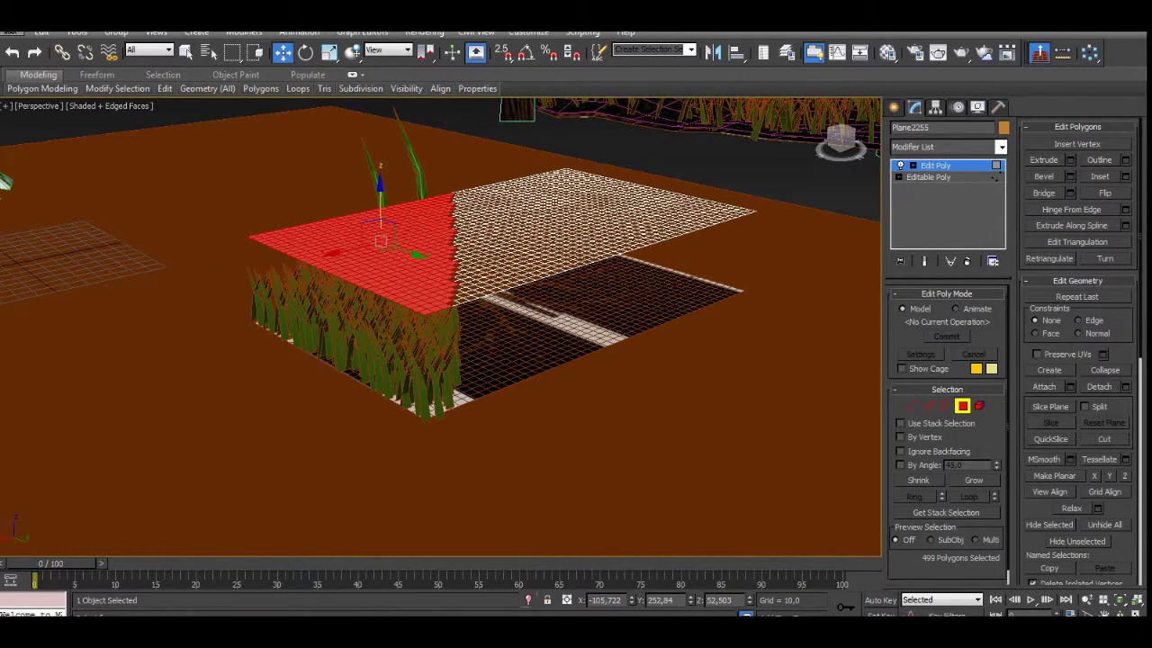
pyautogui.moveTo(618, 311); pyautogui.dragTo(519, 373)
pyautogui.moveTo(314, 270); pyautogui.dragTo(378, 263)
# - Select a corner block of the raised plane's polygons, followed by a band along its long edge, as grass areas
pyautogui.keyDown('alt'); pyautogui.moveTo(378, 263); pyautogui.dragTo(452, 270, button='middle'); pyautogui.keyUp('alt')
pyautogui.moveTo(596, 296); pyautogui.dragTo(451, 205)
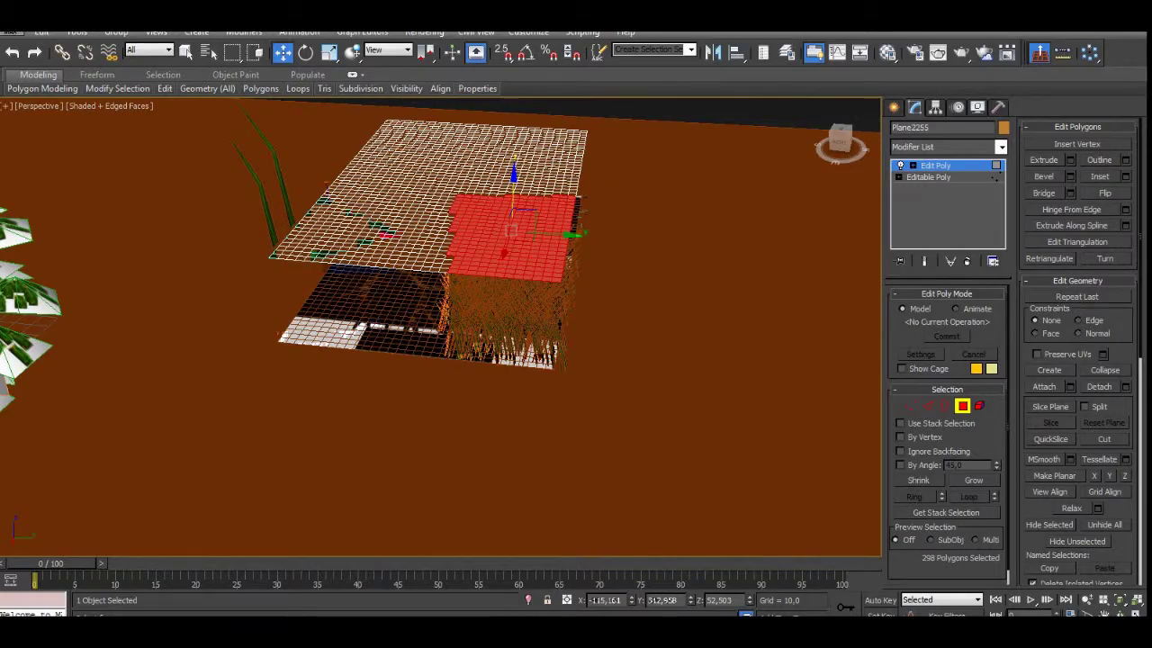
pyautogui.moveTo(593, 134); pyautogui.dragTo(497, 205)
# - Select crosswise strips of polygons of varying width along the raised plane to shift the grass between them
pyautogui.keyDown('alt'); pyautogui.moveTo(497, 204); pyautogui.dragTo(479, 247, button='middle'); pyautogui.keyUp('alt')
pyautogui.scroll(4, 479, 243)
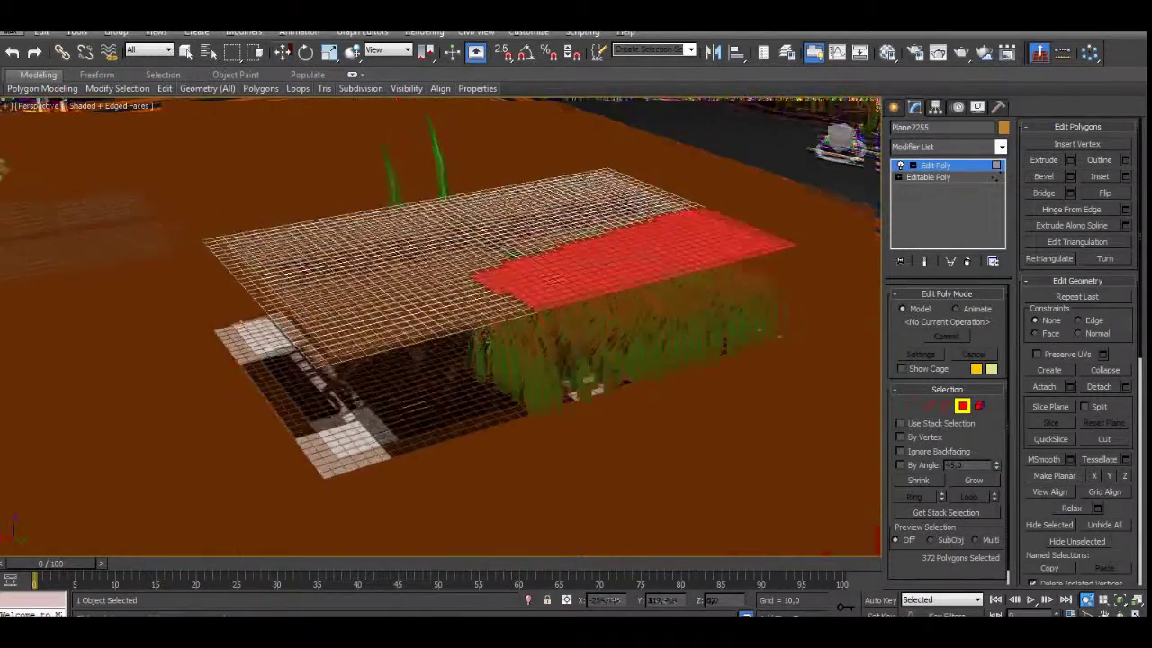
pyautogui.moveTo(120, 199); pyautogui.dragTo(346, 430)
pyautogui.moveTo(470, 351); pyautogui.dragTo(473, 381)
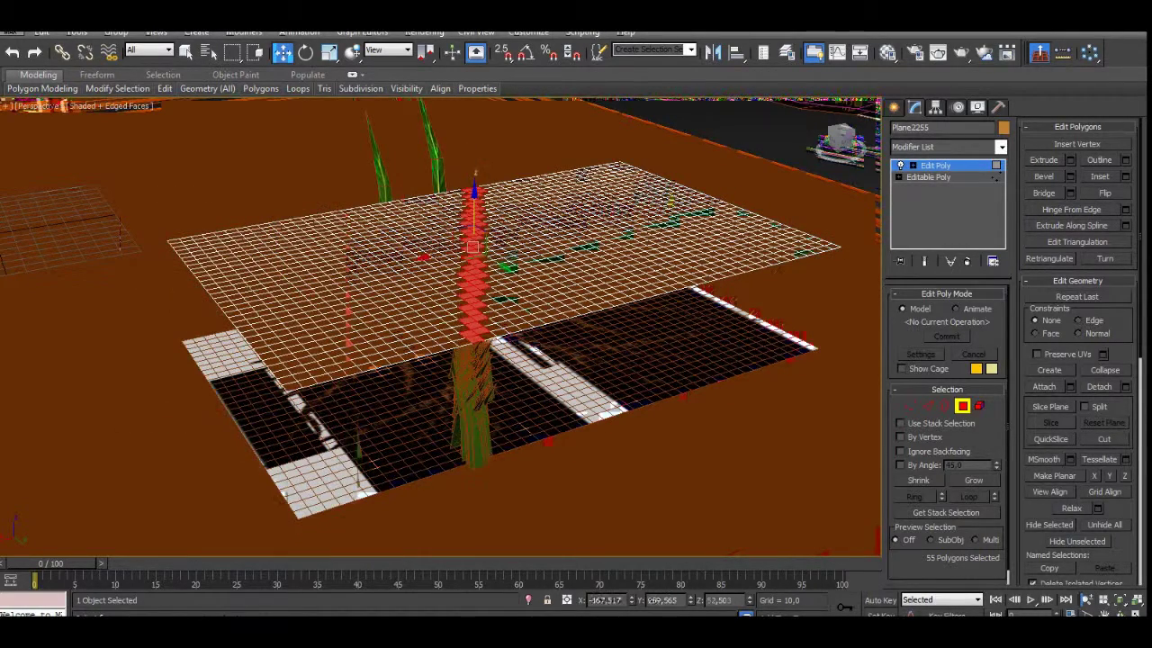
pyautogui.moveTo(581, 306); pyautogui.dragTo(583, 349)
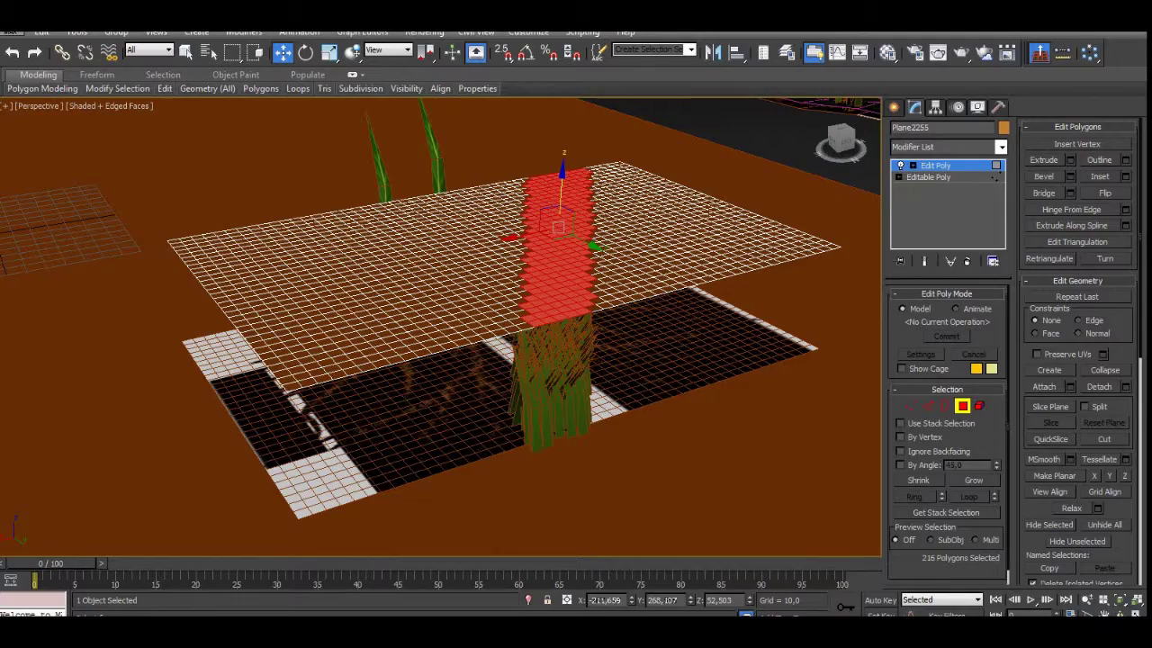
pyautogui.moveTo(701, 314); pyautogui.dragTo(705, 322)
pyautogui.moveTo(331, 364); pyautogui.dragTo(295, 393)
# - Leave polygon editing and delete the scattered grass patch together with its planes
pyautogui.keyDown('alt'); pyautogui.moveTo(342, 387); pyautogui.dragTo(440, 407, button='middle'); pyautogui.keyUp('alt')
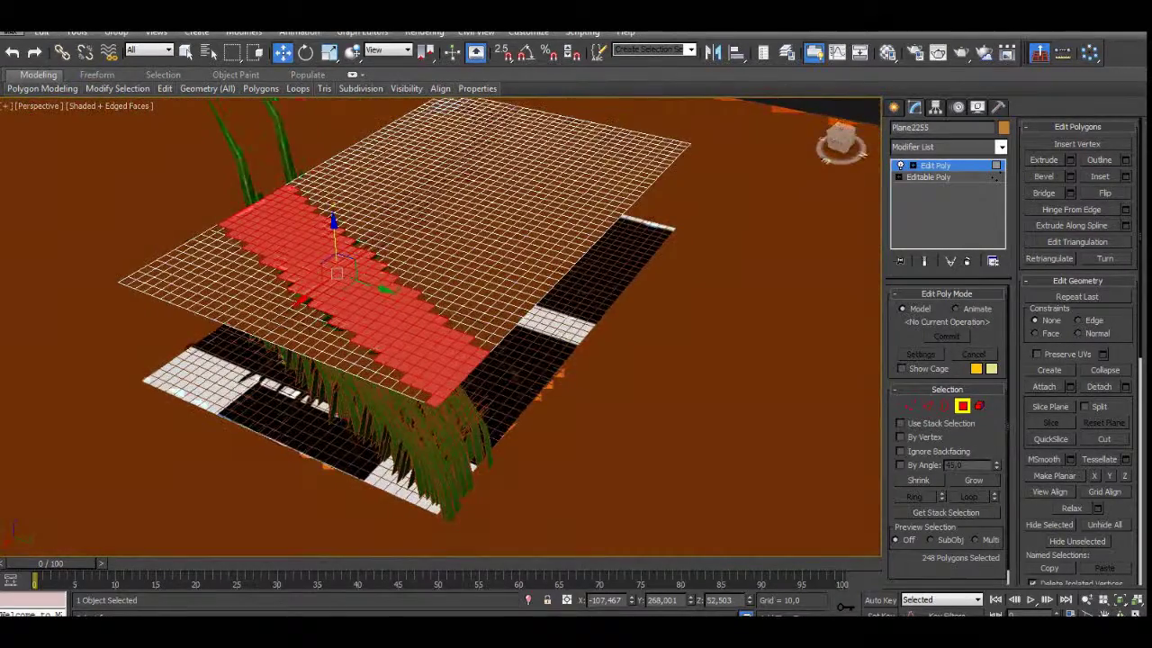
pyautogui.click(893, 107)
pyautogui.keyDown('alt'); pyautogui.moveTo(573, 317); pyautogui.dragTo(492, 308, button='middle'); pyautogui.keyUp('alt')
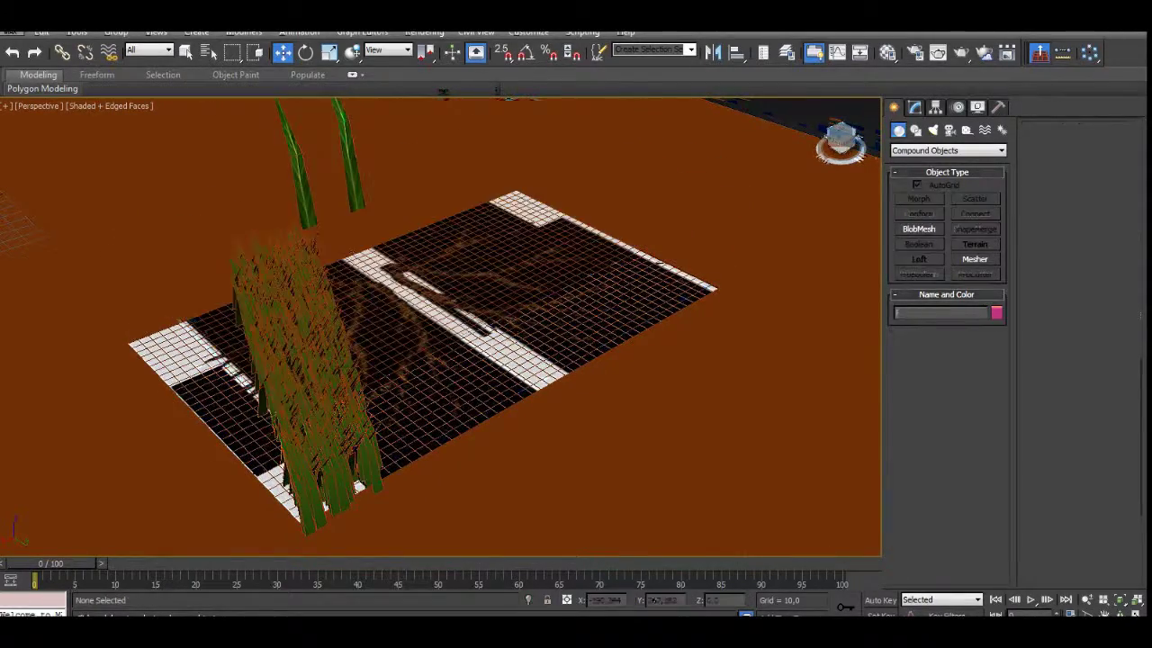
pyautogui.press('Delete')
# - Examine the grove of trees on the forest terrain from above and their leaf planes up close
pyautogui.scroll(-6, 311, 270)
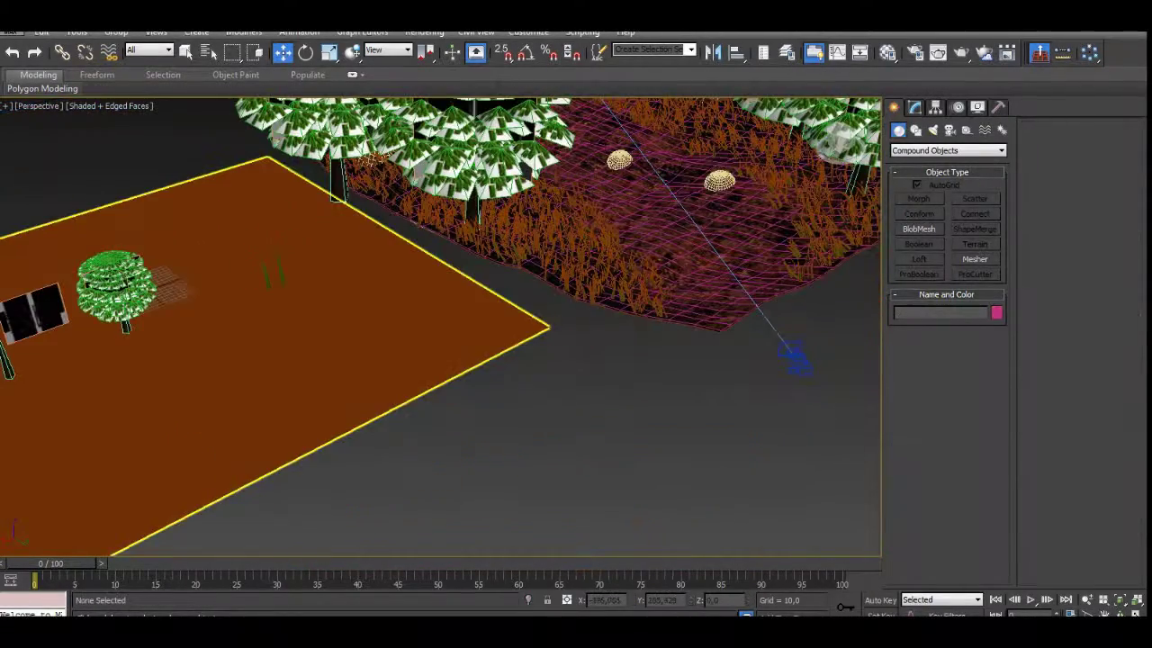
pyautogui.keyDown('alt'); pyautogui.moveTo(576, 234); pyautogui.dragTo(450, 386, button='middle'); pyautogui.keyUp('alt')
pyautogui.scroll(2, 441, 324)
pyautogui.scroll(1, 432, 261)
pyautogui.keyDown('alt'); pyautogui.moveTo(441, 323); pyautogui.dragTo(608, 466, button='middle'); pyautogui.keyUp('alt')
pyautogui.keyDown('alt'); pyautogui.moveTo(558, 324); pyautogui.dragTo(508, 504, button='middle'); pyautogui.keyUp('alt')
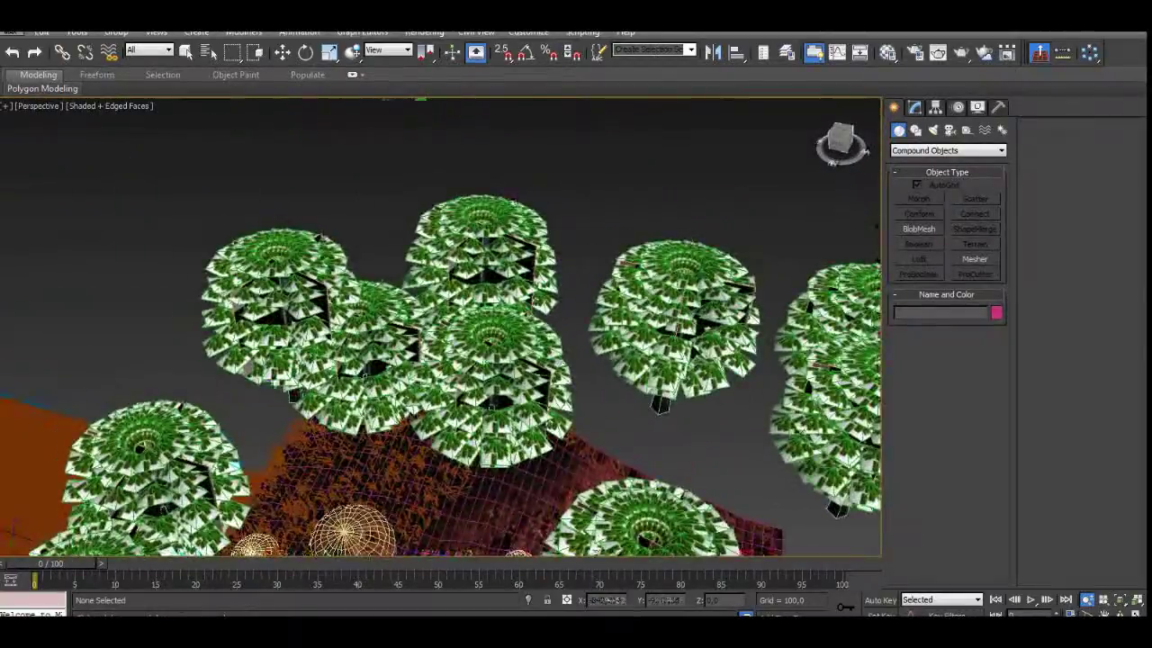
pyautogui.scroll(5, 459, 369)
pyautogui.moveTo(432, 323); pyautogui.dragTo(625, 310, button='middle')
pyautogui.scroll(3, 626, 310)
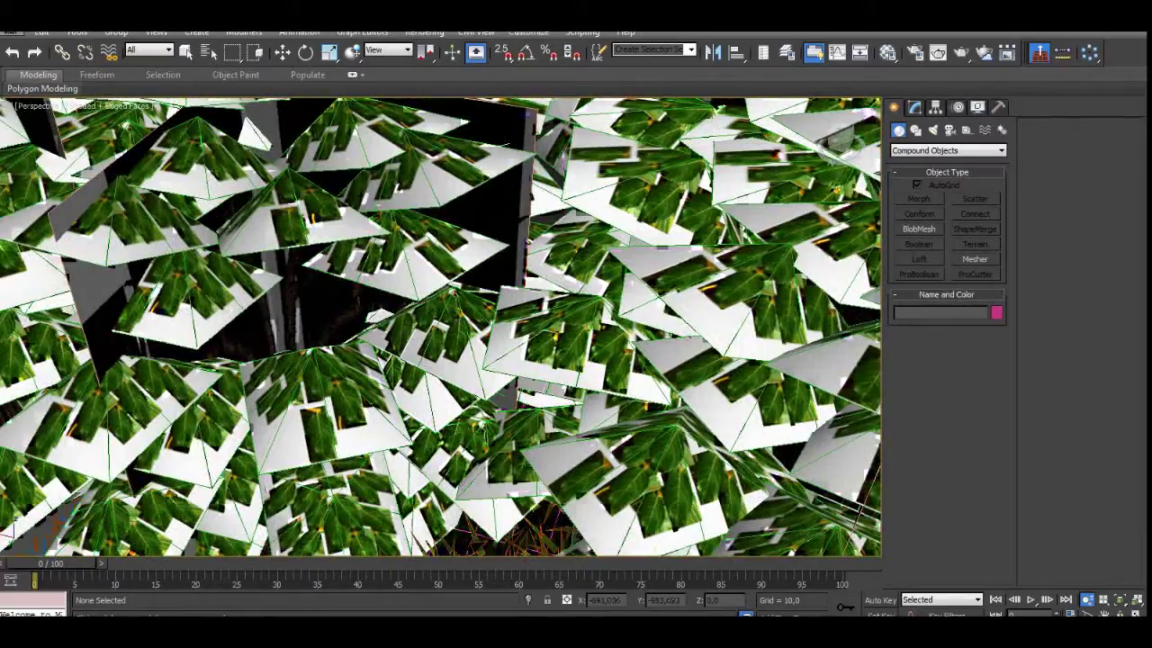
pyautogui.scroll(-6, 528, 241)
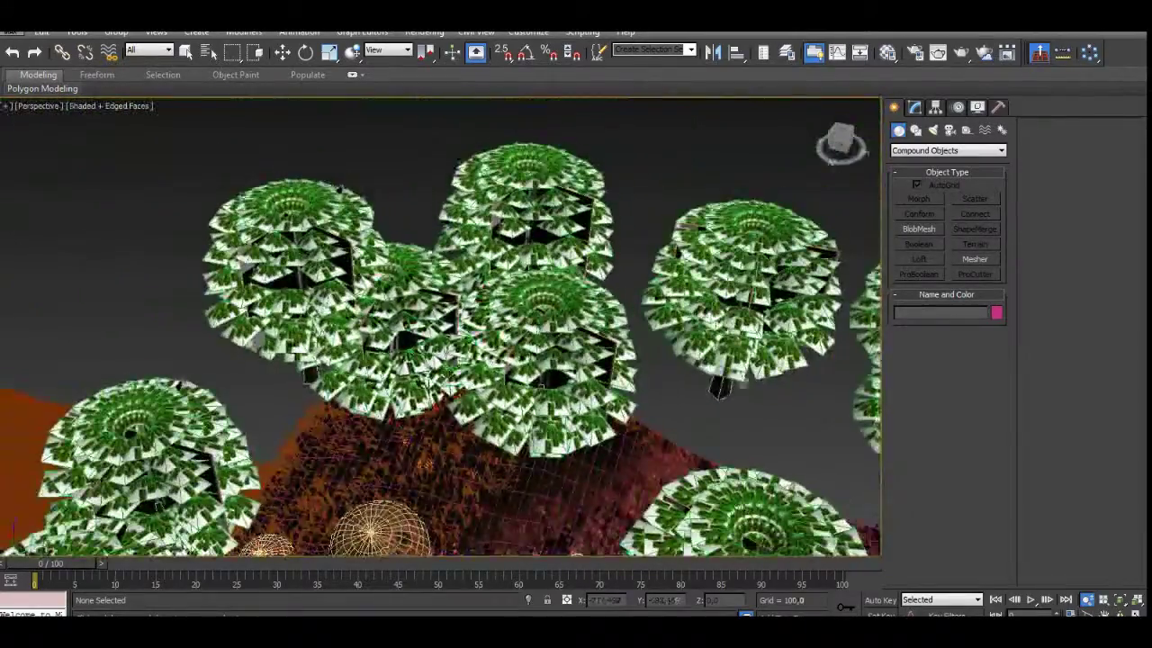
# - Select the finished tree group standing alone on the brown ground beside the branch planes
pyautogui.moveTo(378, 513); pyautogui.dragTo(738, 378, button='middle')
pyautogui.scroll(4, 541, 373)
pyautogui.scroll(-1, 541, 373)
pyautogui.moveTo(542, 374); pyautogui.dragTo(650, 394, button='middle')
pyautogui.scroll(5, 428, 346)
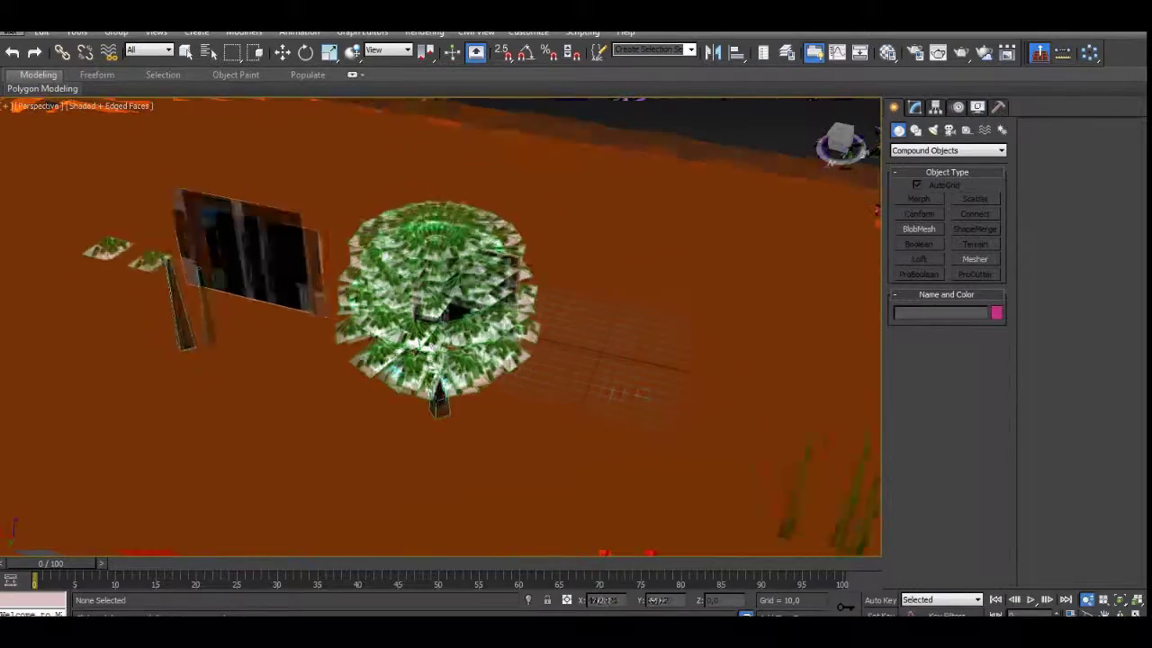
pyautogui.press('w')
pyautogui.click(425, 341)
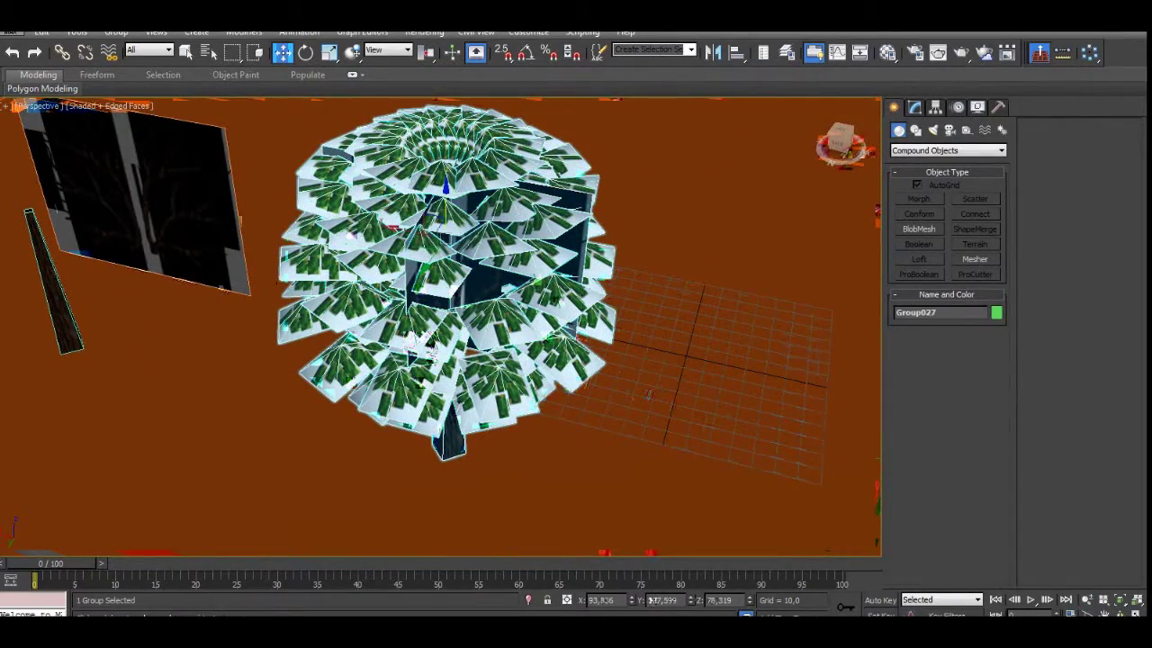
# - Clone the selected tree group and place the copy beside the original on the brown ground
pyautogui.moveTo(423, 233)
pyautogui.keyDown('shift'); pyautogui.mouseDown()
pyautogui.moveTo(781, 299)
pyautogui.moveTo(754, 294)
pyautogui.mouseUp(); pyautogui.keyUp('shift')
pyautogui.click(572, 384)
pyautogui.keyDown('alt'); pyautogui.moveTo(476, 432); pyautogui.dragTo(685, 460, button='middle'); pyautogui.keyUp('alt')
# - Inspect the trees' Multi/Sub-Object material and view an enlarged preview of the leaf sub-material with ID 3
pyautogui.click(888, 53)
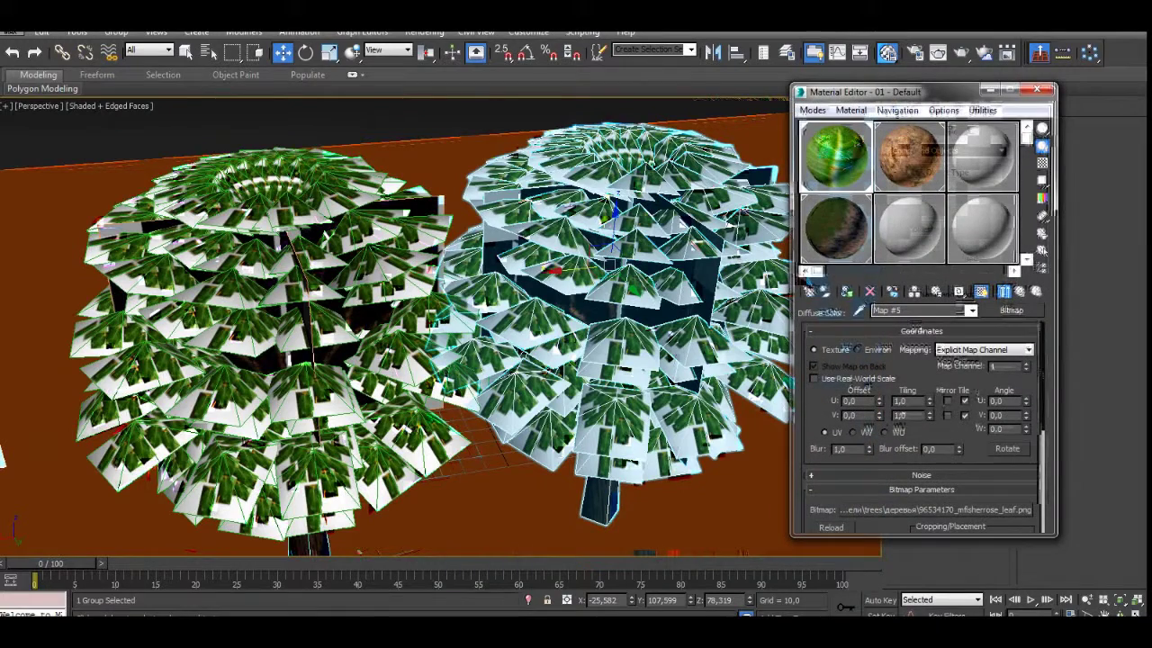
pyautogui.click(1021, 292)
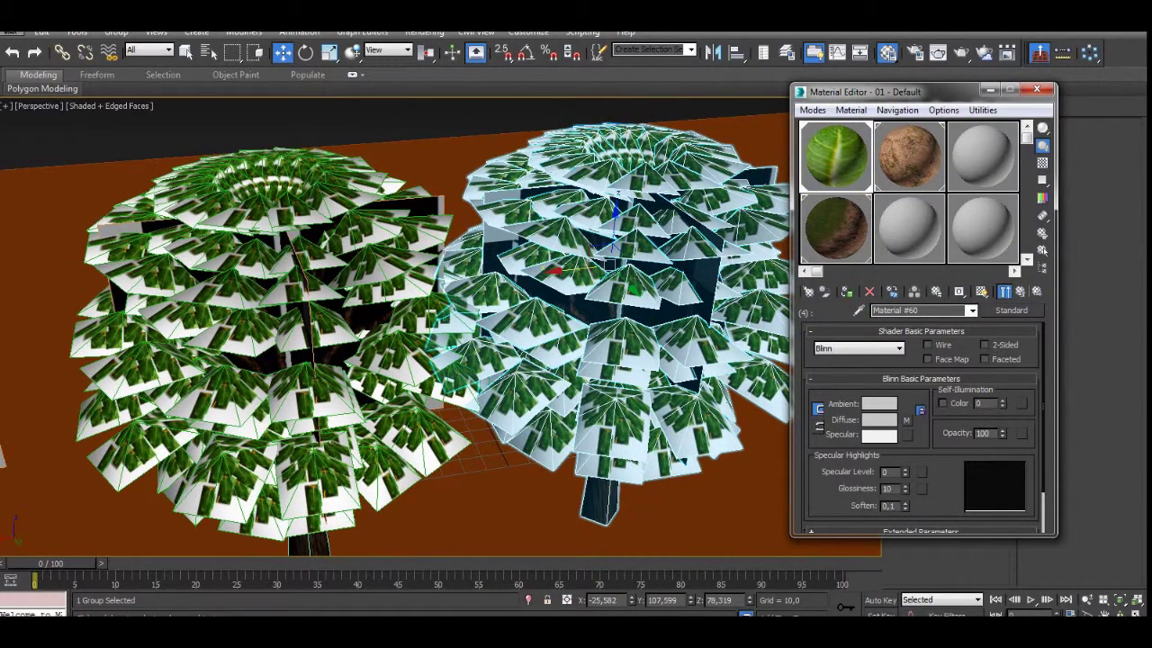
pyautogui.click(1020, 292)
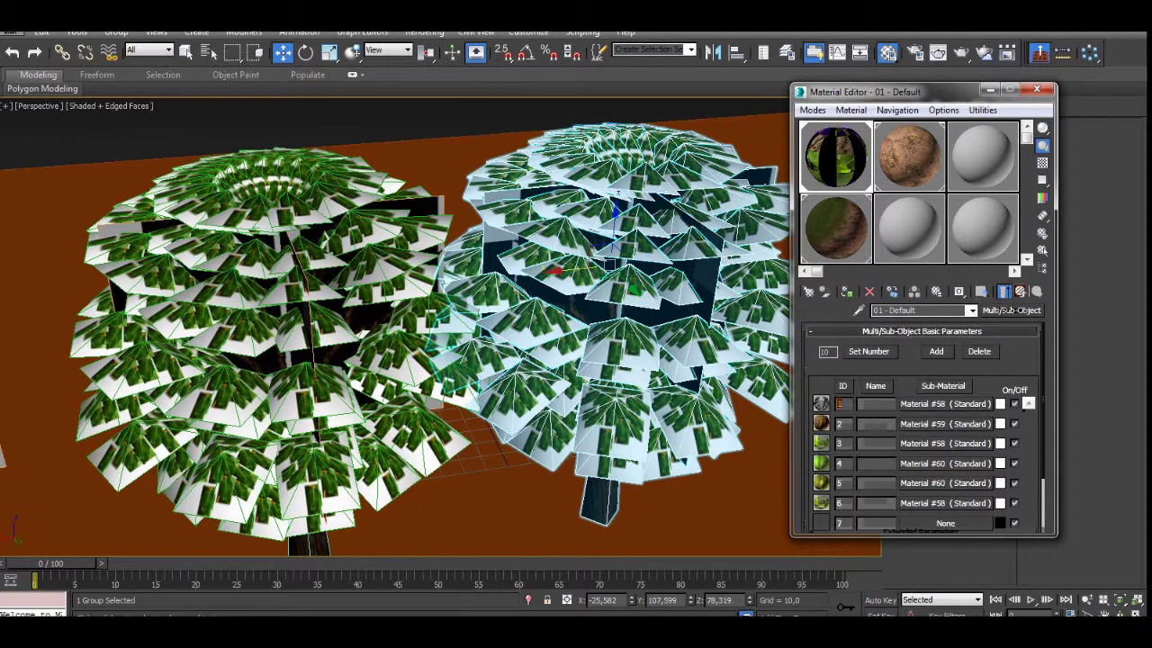
pyautogui.click(944, 444)
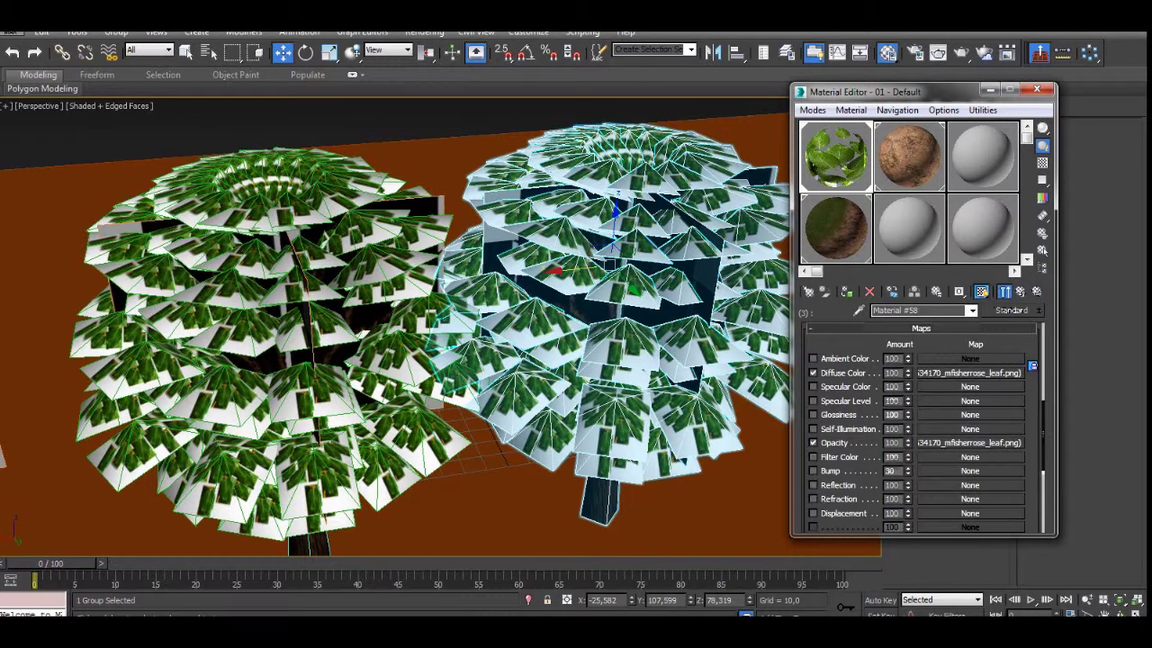
pyautogui.doubleClick(836, 156)
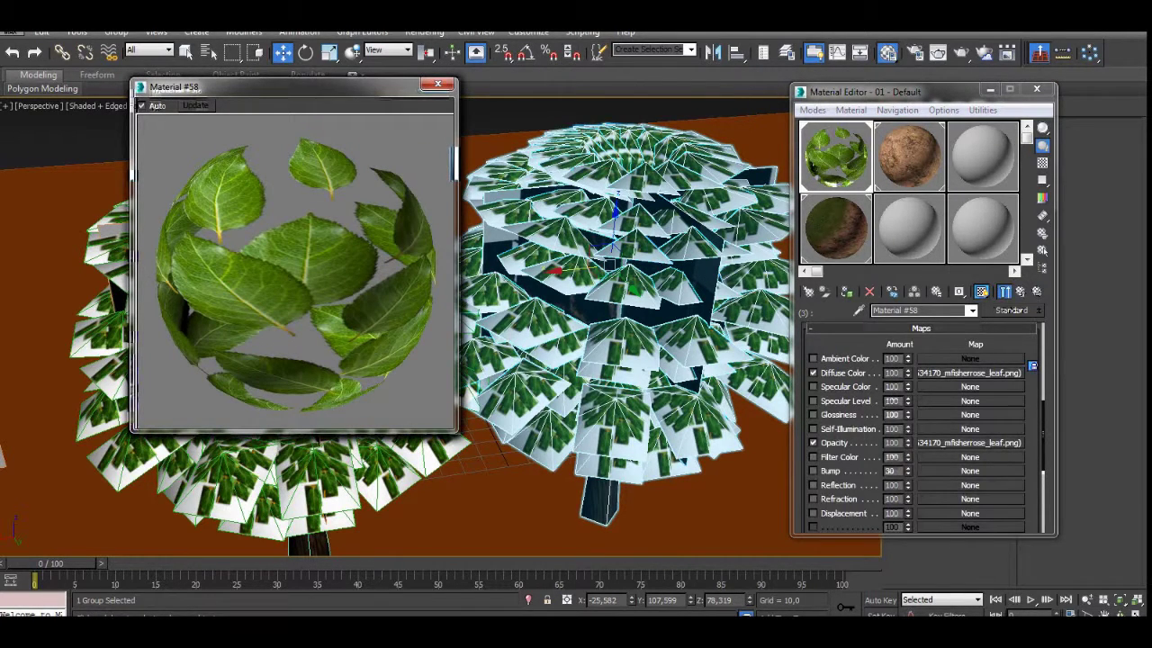
pyautogui.click(437, 84)
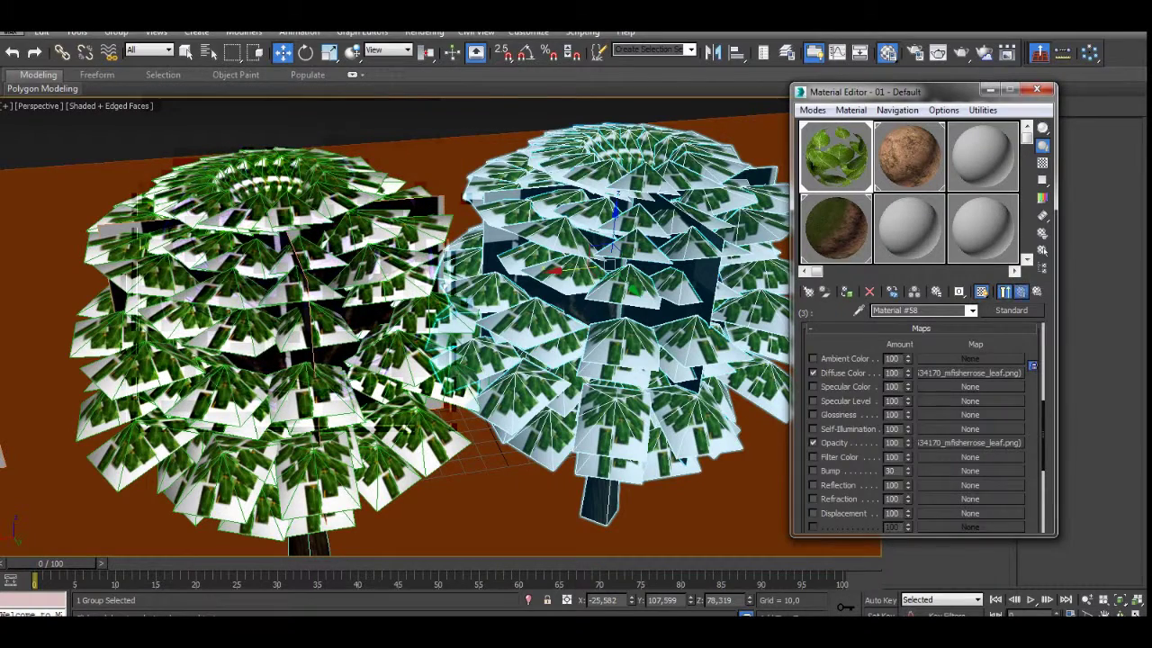
# - Examine the diffuse leaf bitmap of sub-material 6, including its crop settings, output colour curves and enlarged preview
pyautogui.click(1020, 291)
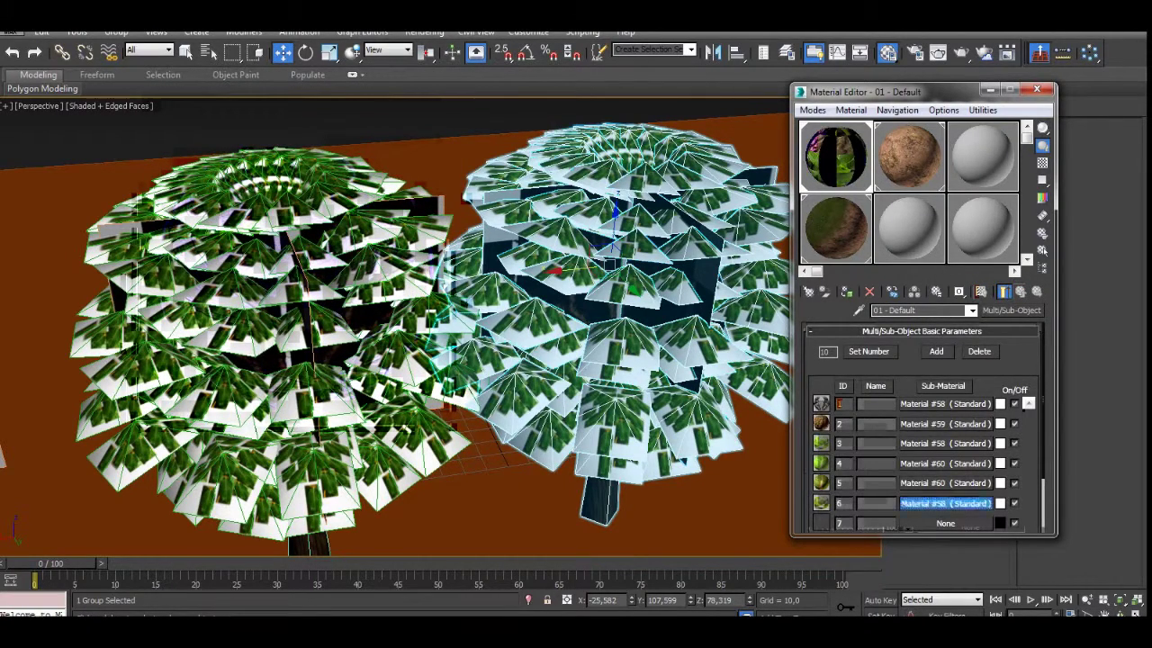
pyautogui.click(944, 503)
pyautogui.click(970, 373)
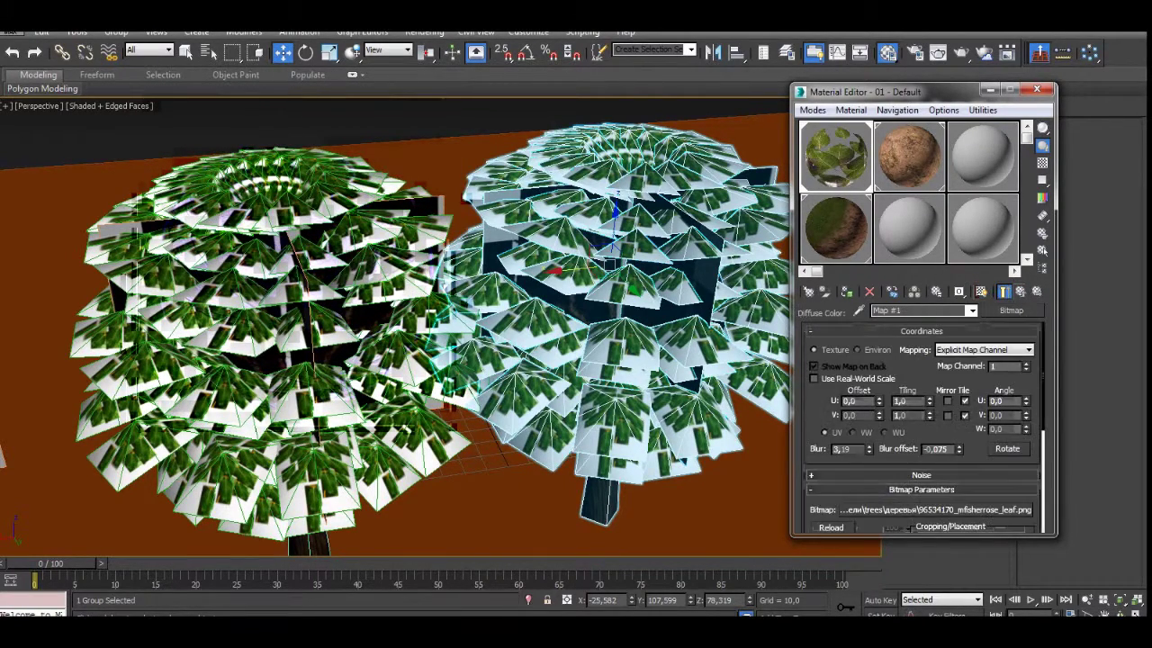
pyautogui.doubleClick(836, 157)
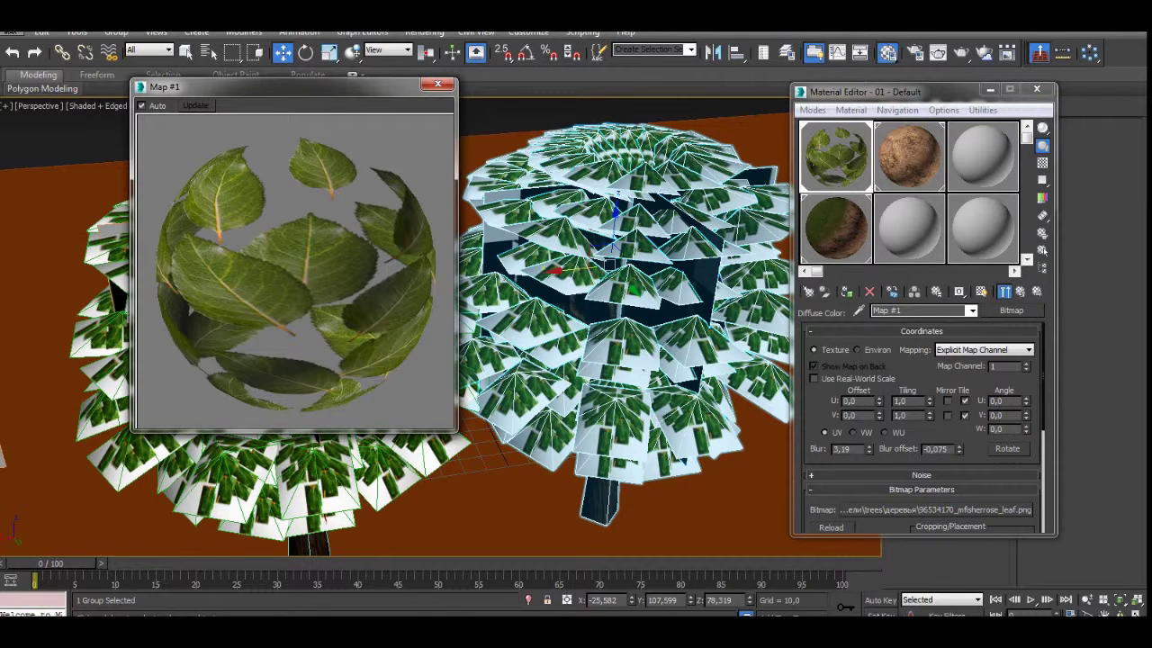
pyautogui.moveTo(882, 523); pyautogui.dragTo(882, 327)
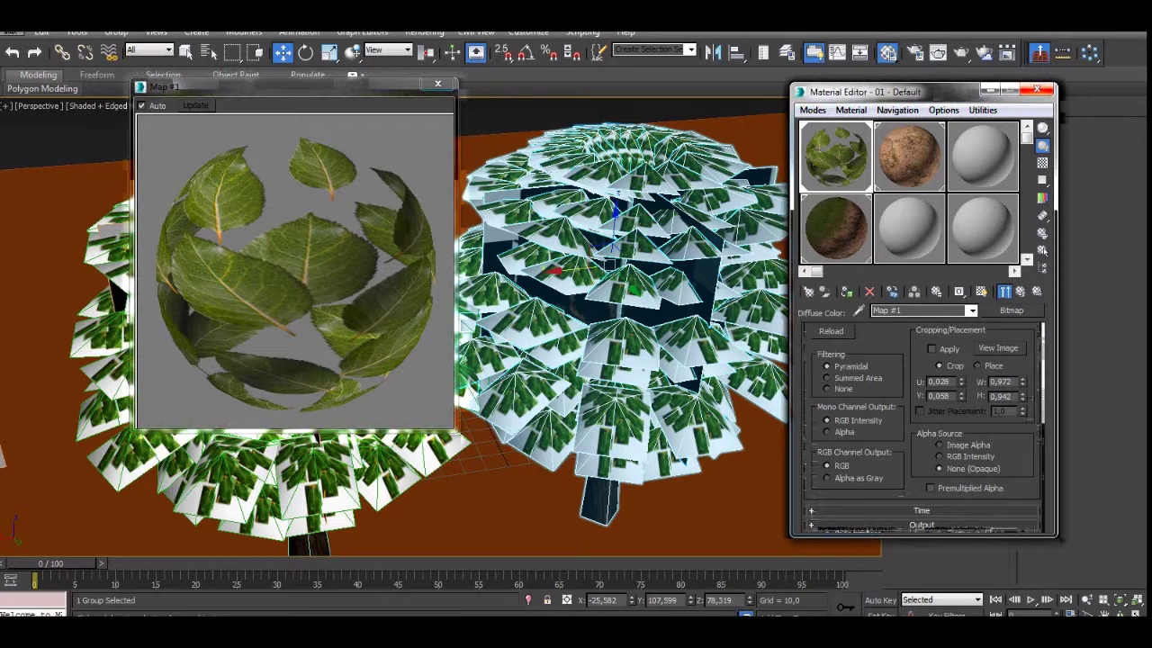
pyautogui.click(922, 525)
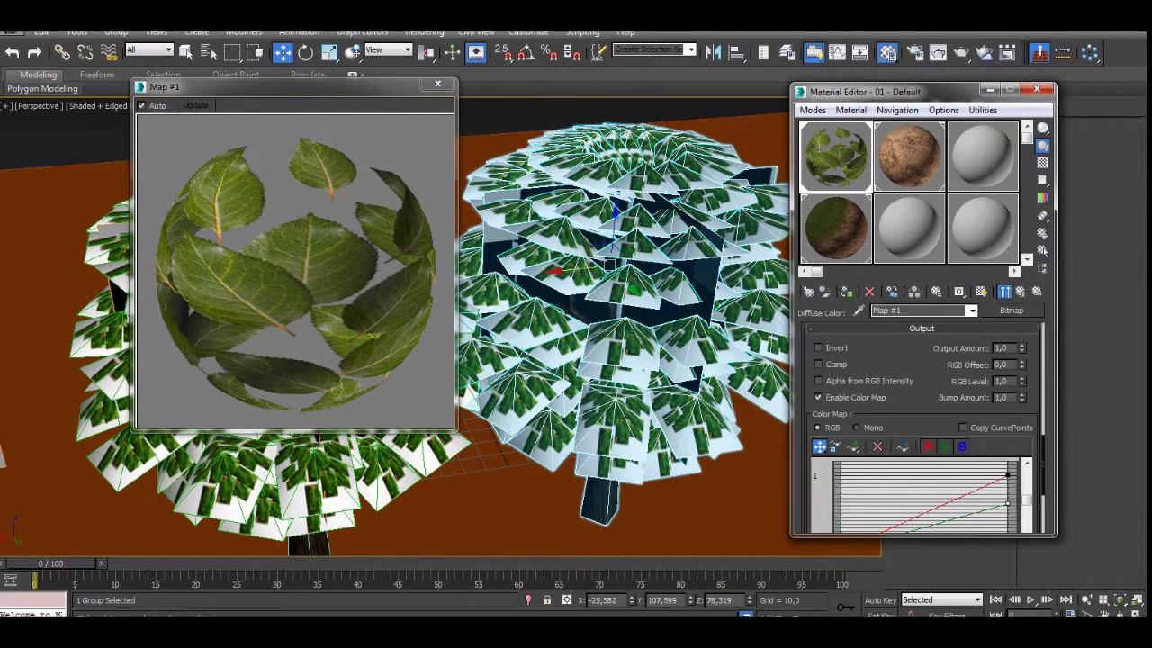
pyautogui.scroll(-3, 925, 423)
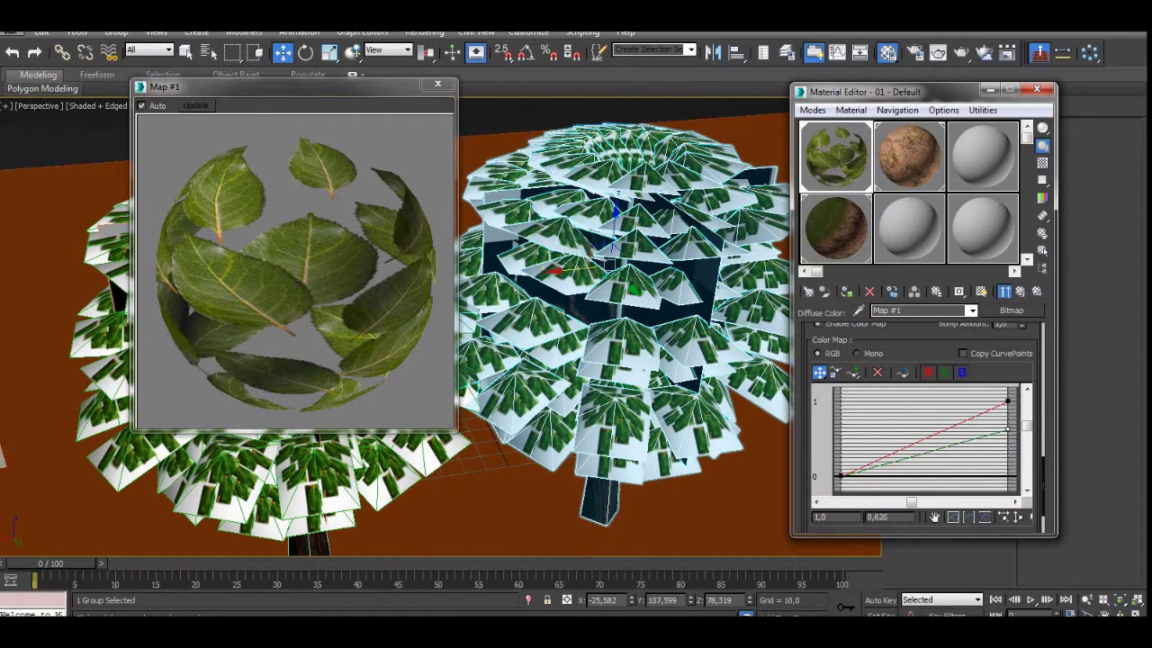
pyautogui.moveTo(297, 86); pyautogui.dragTo(301, 94)
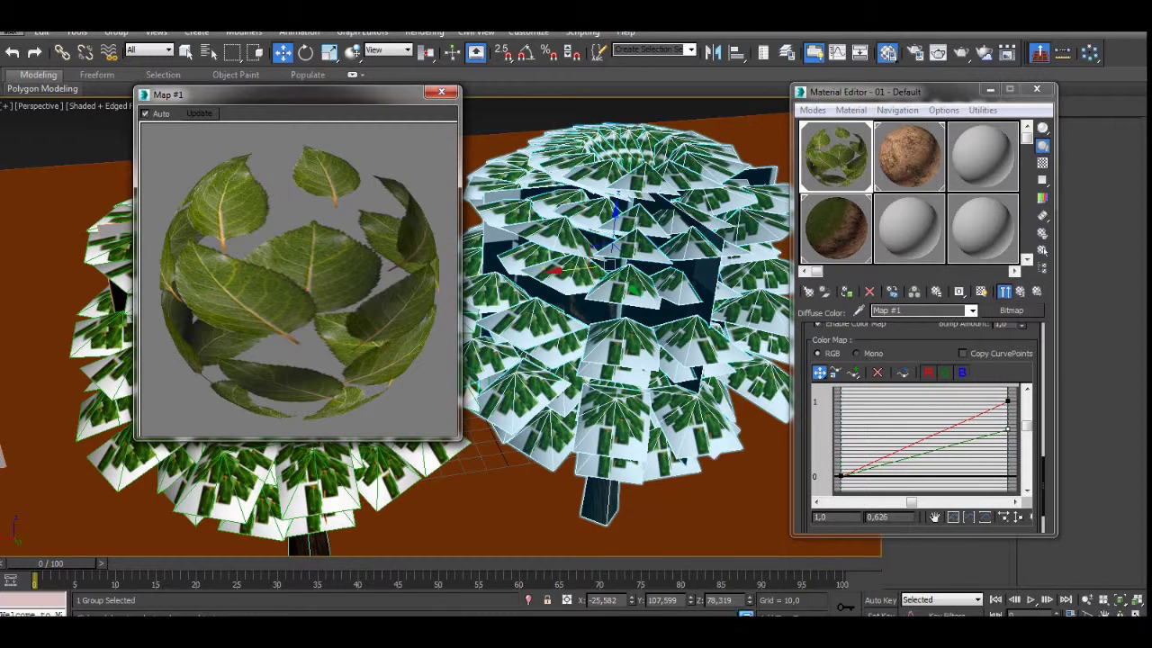
pyautogui.moveTo(174, 96); pyautogui.dragTo(275, 93)
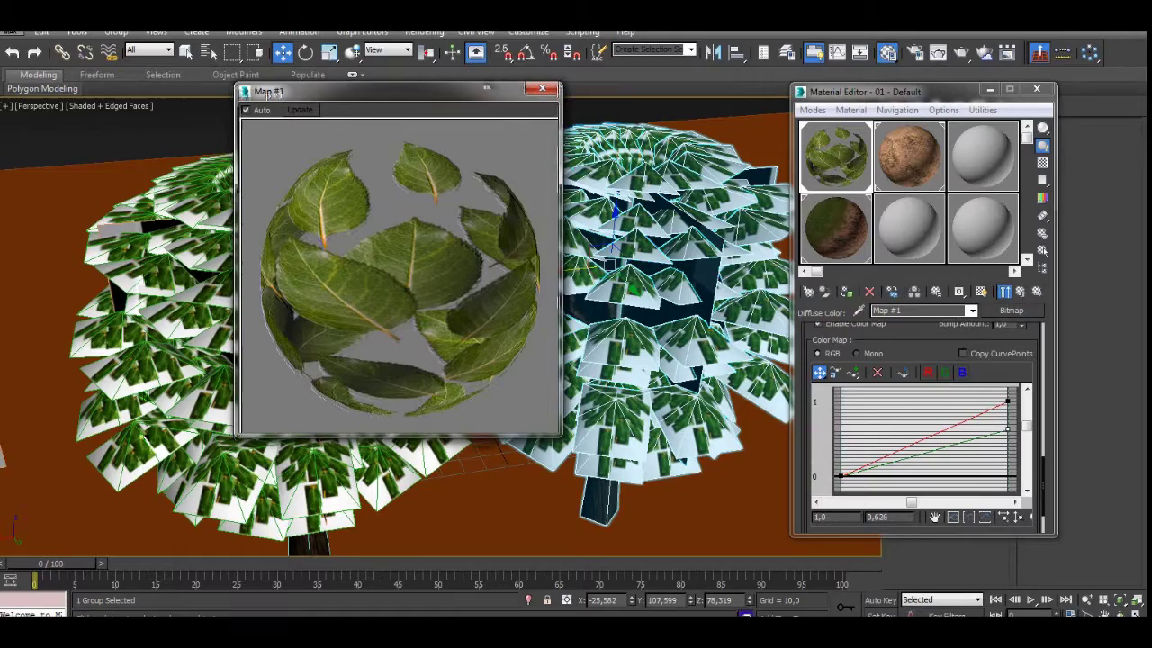
pyautogui.click(541, 88)
# - Close the Material Editor and select the terrain plane beneath the forest
pyautogui.moveTo(702, 234); pyautogui.dragTo(103, 325, button='middle')
pyautogui.scroll(-5, 440, 324)
pyautogui.moveTo(720, 270); pyautogui.dragTo(54, 270, button='middle')
pyautogui.scroll(2, 440, 324)
pyautogui.click(1037, 89)
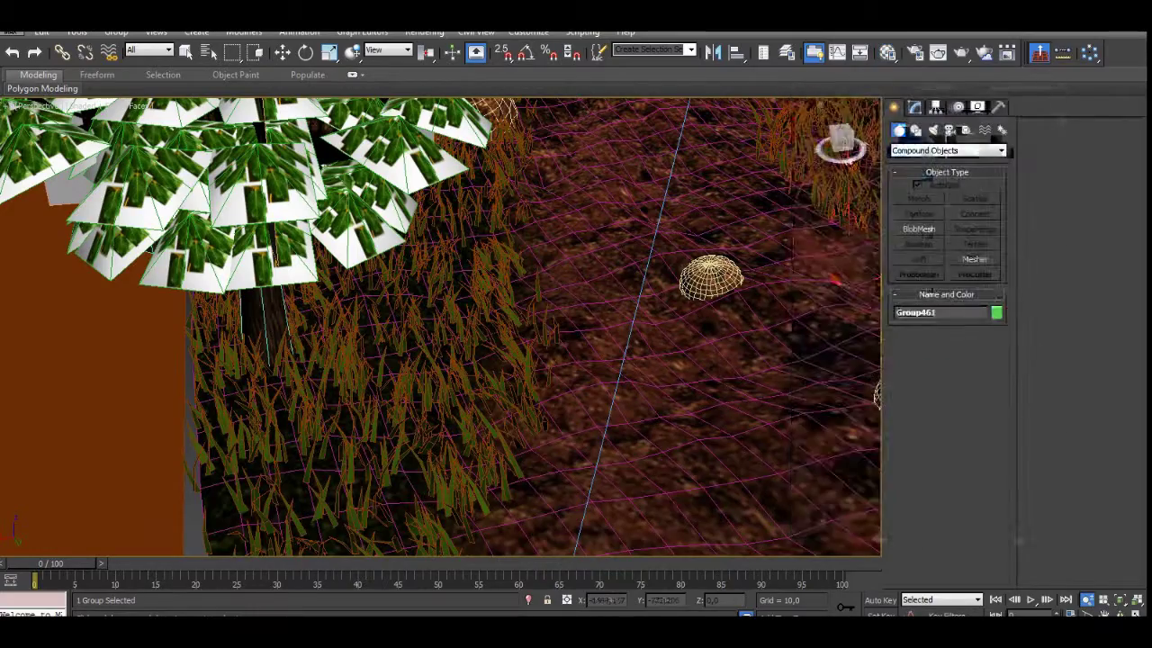
pyautogui.press('w')
pyautogui.click(585, 378)
pyautogui.moveTo(612, 360); pyautogui.dragTo(447, 410, button='middle')
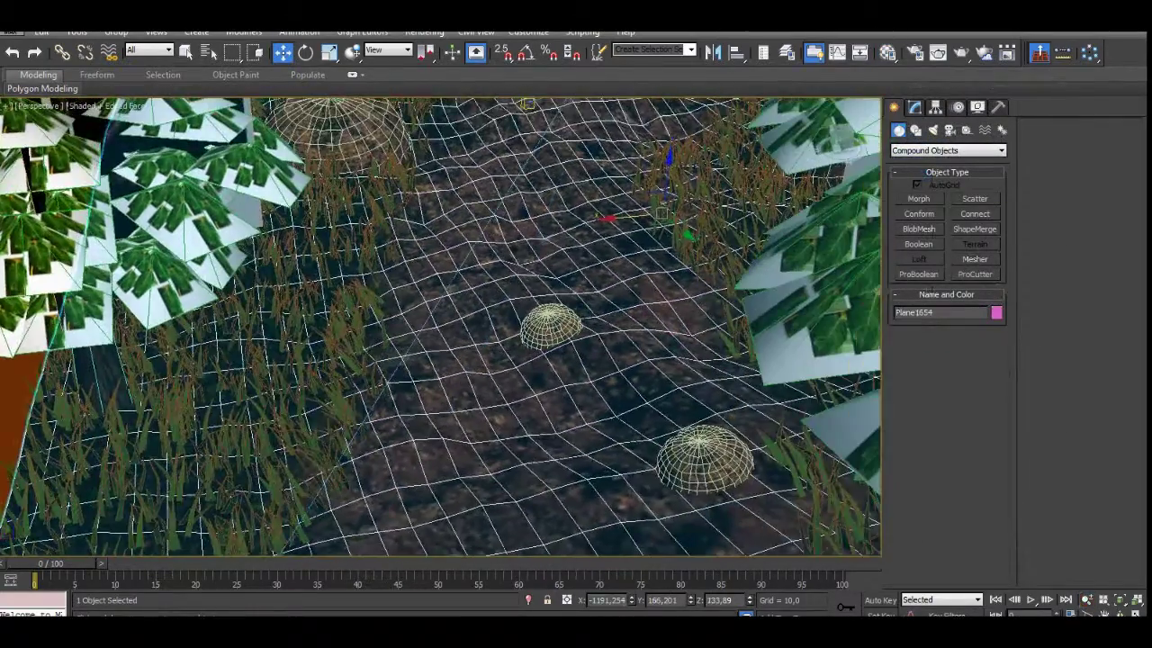
# - Raise the terrain plane straight up above the forest trees
pyautogui.scroll(-3, 441, 324)
pyautogui.scroll(-3, 441, 324)
pyautogui.moveTo(503, 270); pyautogui.dragTo(453, 387, button='middle')
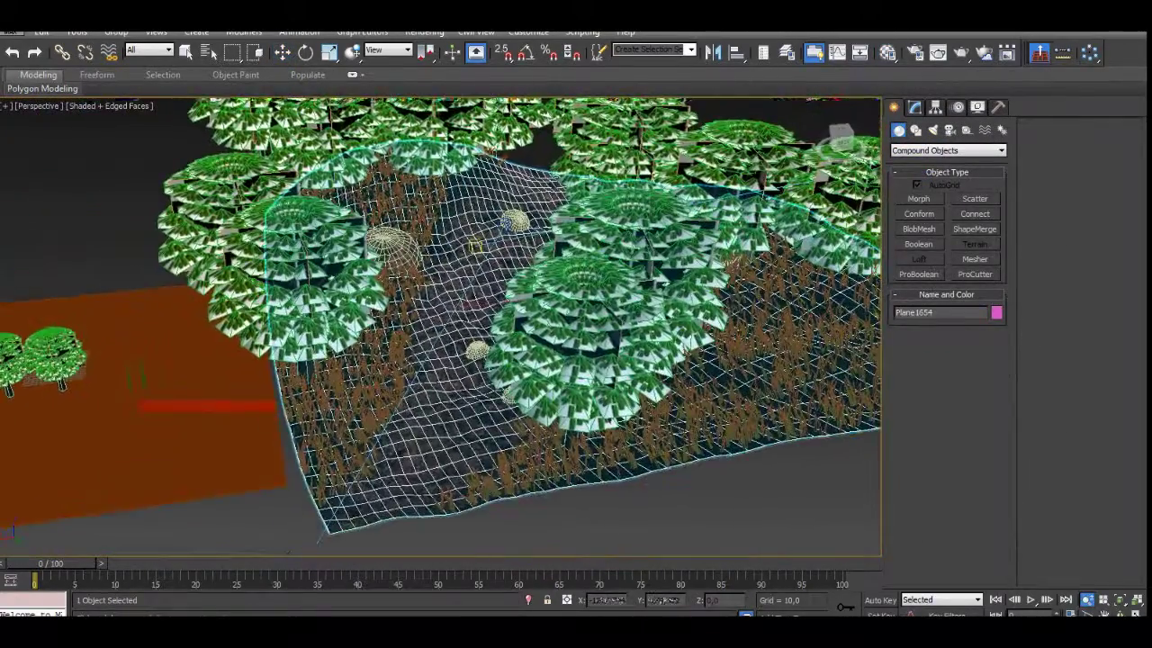
pyautogui.keyDown('shift'); pyautogui.moveTo(535, 247); pyautogui.dragTo(541, 5); pyautogui.keyUp('shift')
pyautogui.moveTo(521, 171); pyautogui.dragTo(524, 445, button='middle')
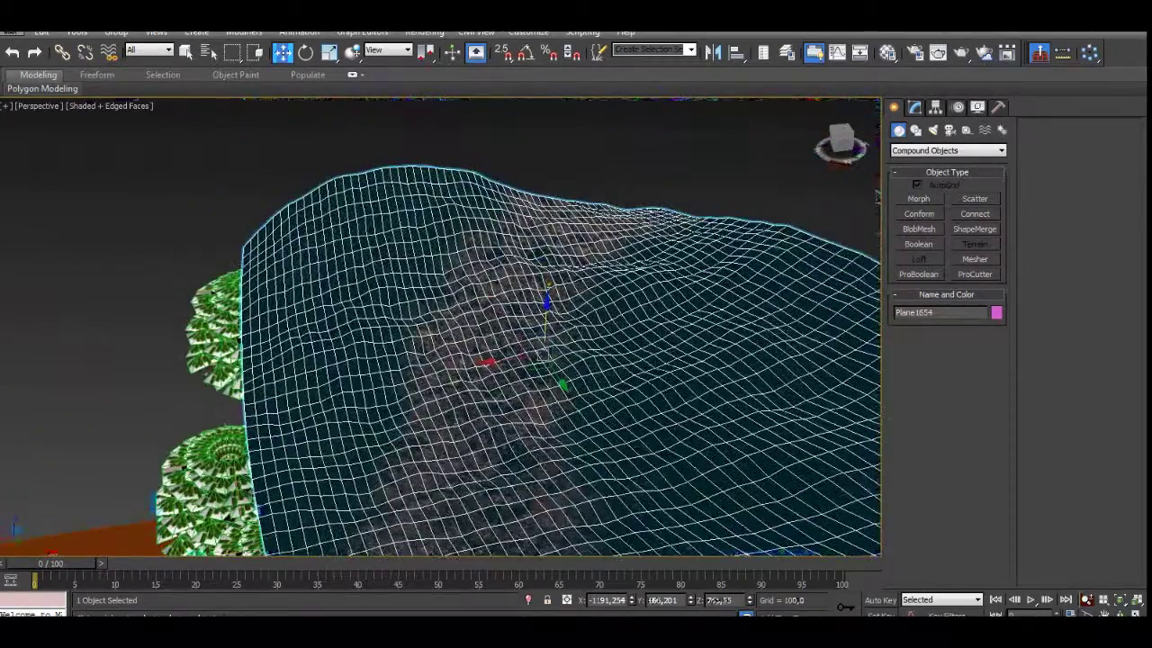
# - Hide the edged faces, clear the selection and examine the raised plane's dirt path texture and the ground beneath it
pyautogui.press('F4')
pyautogui.moveTo(525, 360)
pyautogui.keyDown('alt'); pyautogui.mouseDown(button='middle')
pyautogui.moveTo(584, 405)
pyautogui.moveTo(565, 318)
pyautogui.moveTo(576, 334)
pyautogui.moveTo(564, 332)
pyautogui.mouseUp(button='middle'); pyautogui.keyUp('alt')
pyautogui.rightClick(152, 205)
pyautogui.click(192, 165)
pyautogui.scroll(5, 564, 332)
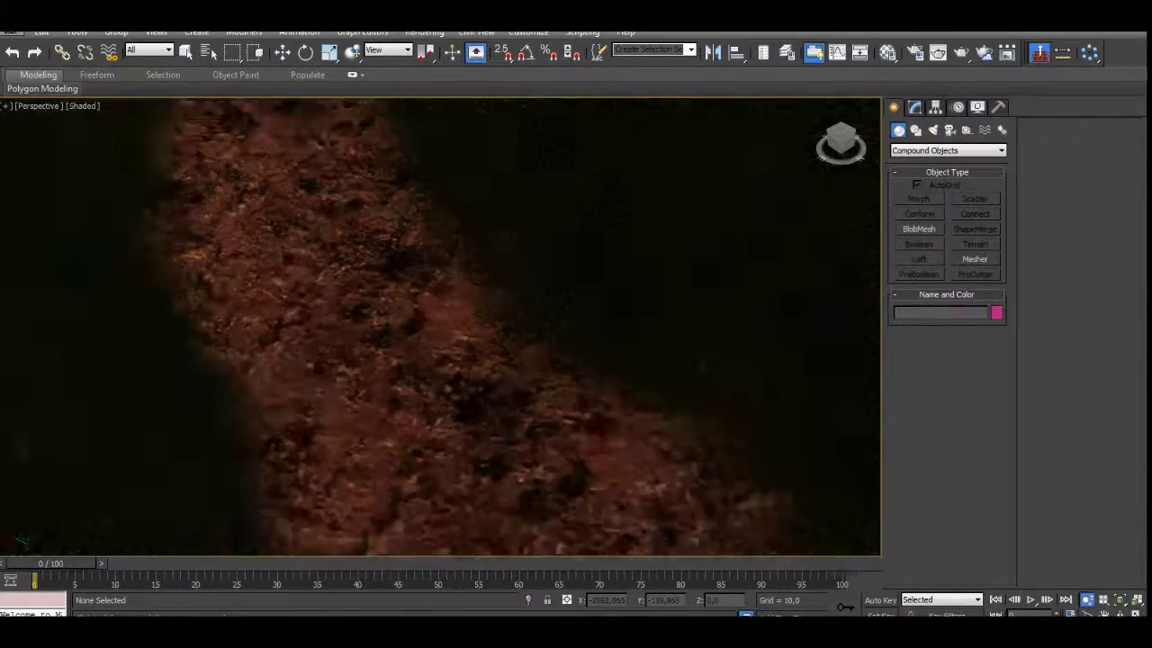
pyautogui.scroll(-5, 405, 360)
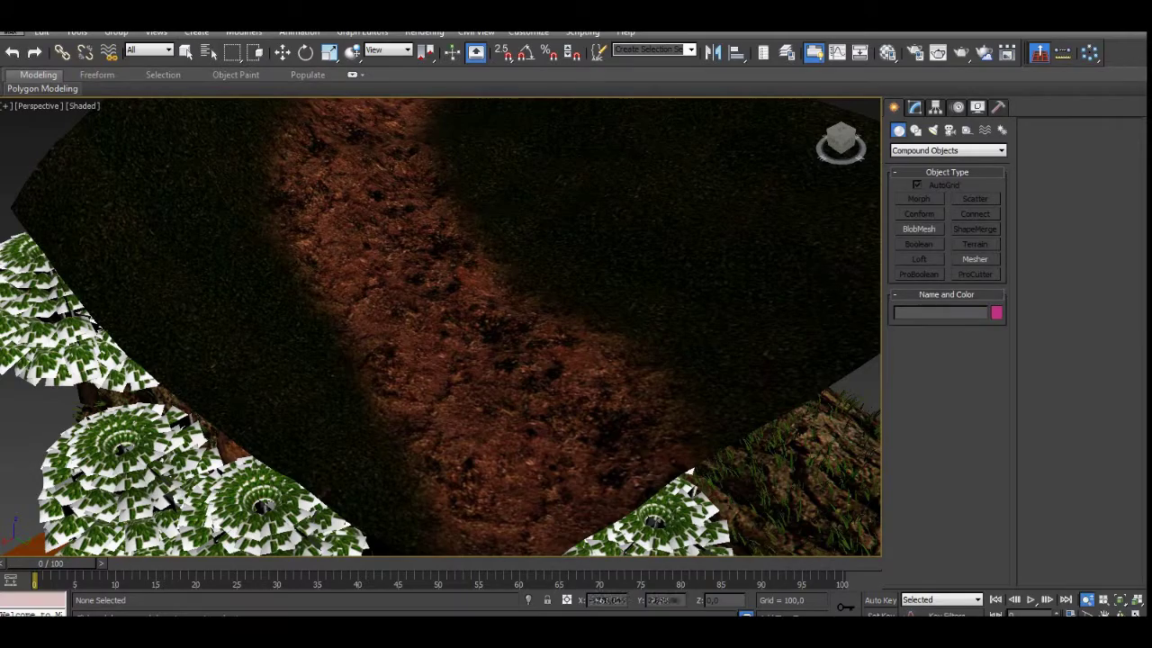
pyautogui.moveTo(441, 342)
pyautogui.keyDown('alt'); pyautogui.mouseDown(button='middle')
pyautogui.moveTo(443, 224)
pyautogui.moveTo(441, 387)
pyautogui.moveTo(441, 315)
pyautogui.moveTo(441, 335)
pyautogui.mouseUp(button='middle'); pyautogui.keyUp('alt')
pyautogui.scroll(5, 441, 335)
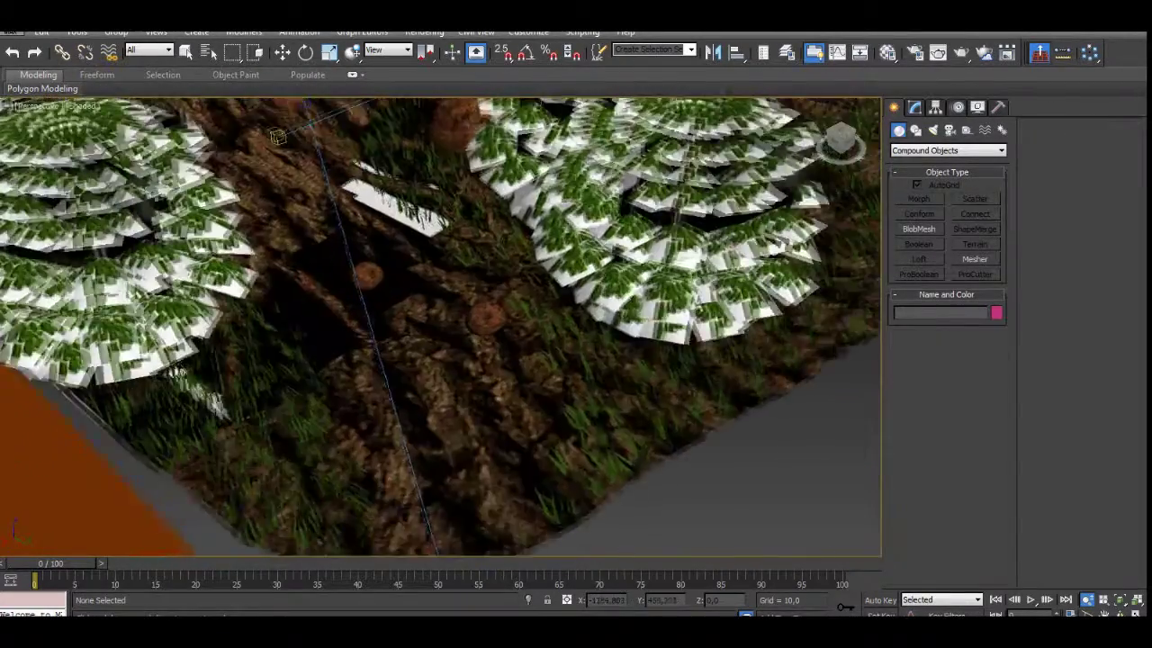
# - Select the terrain plane and examine its dirt path, boulders and surrounding grass up close and from a distance
pyautogui.click(360, 310)
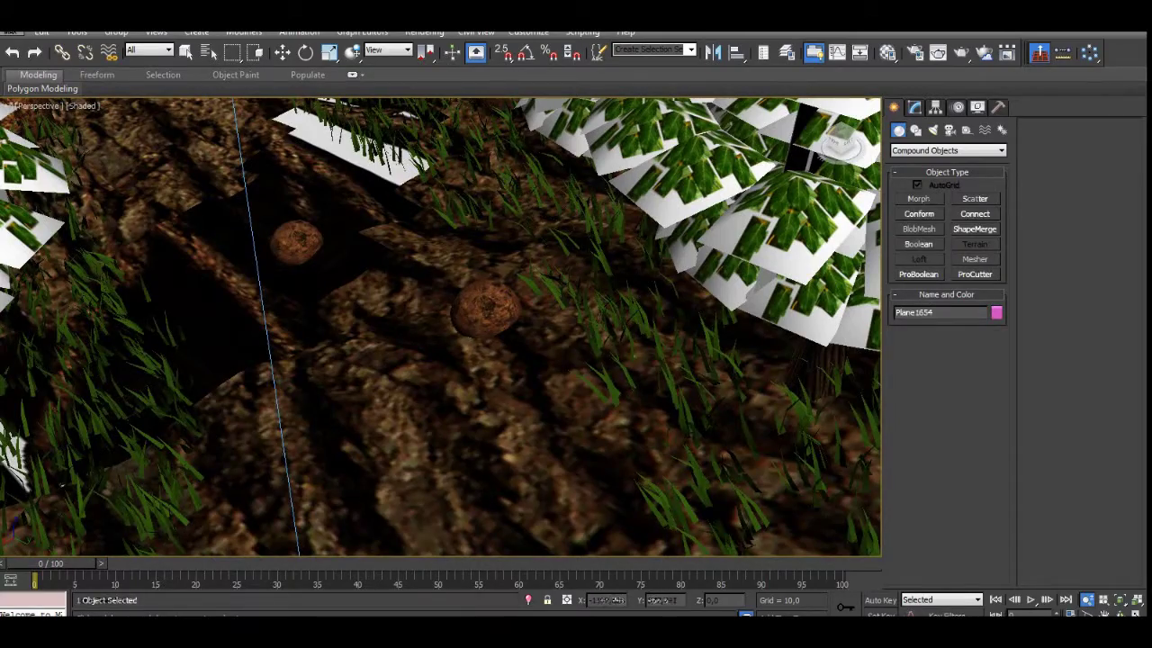
pyautogui.moveTo(360, 310); pyautogui.dragTo(576, 530, button='middle')
pyautogui.moveTo(216, 126); pyautogui.dragTo(295, 358, button='middle')
pyautogui.keyDown('alt'); pyautogui.moveTo(441, 324); pyautogui.dragTo(423, 441, button='middle'); pyautogui.keyUp('alt')
pyautogui.scroll(5, 441, 326)
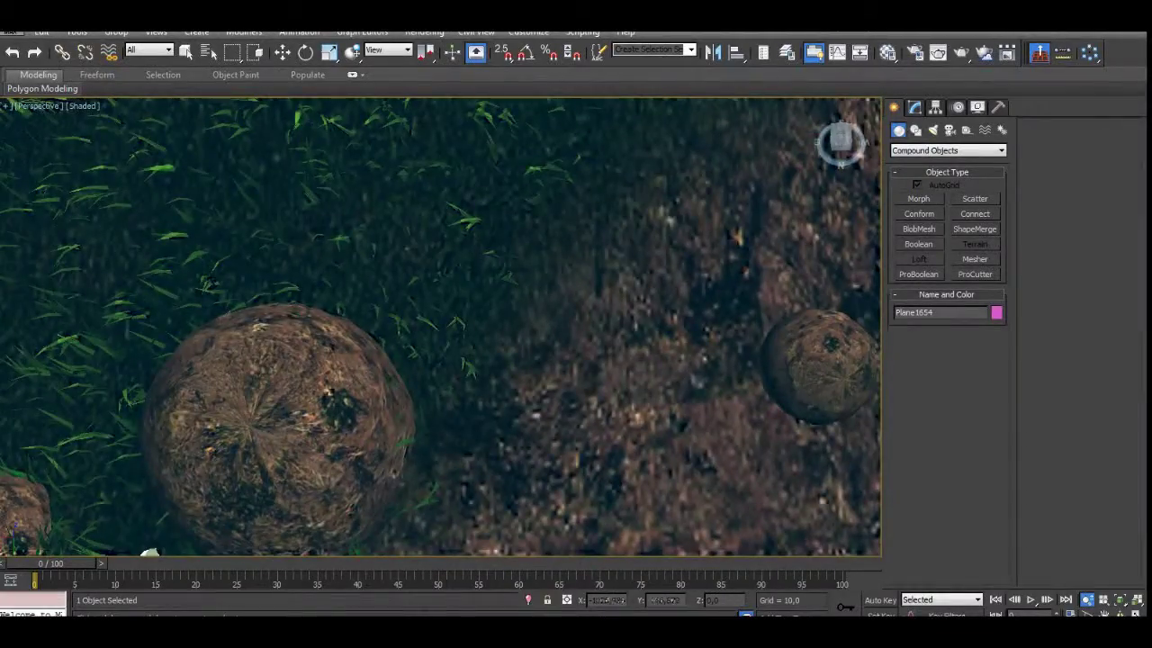
pyautogui.scroll(-5, 450, 315)
pyautogui.keyDown('alt'); pyautogui.moveTo(450, 315); pyautogui.dragTo(475, 225, button='middle'); pyautogui.keyUp('alt')
pyautogui.moveTo(455, 503); pyautogui.dragTo(466, 33, button='middle')
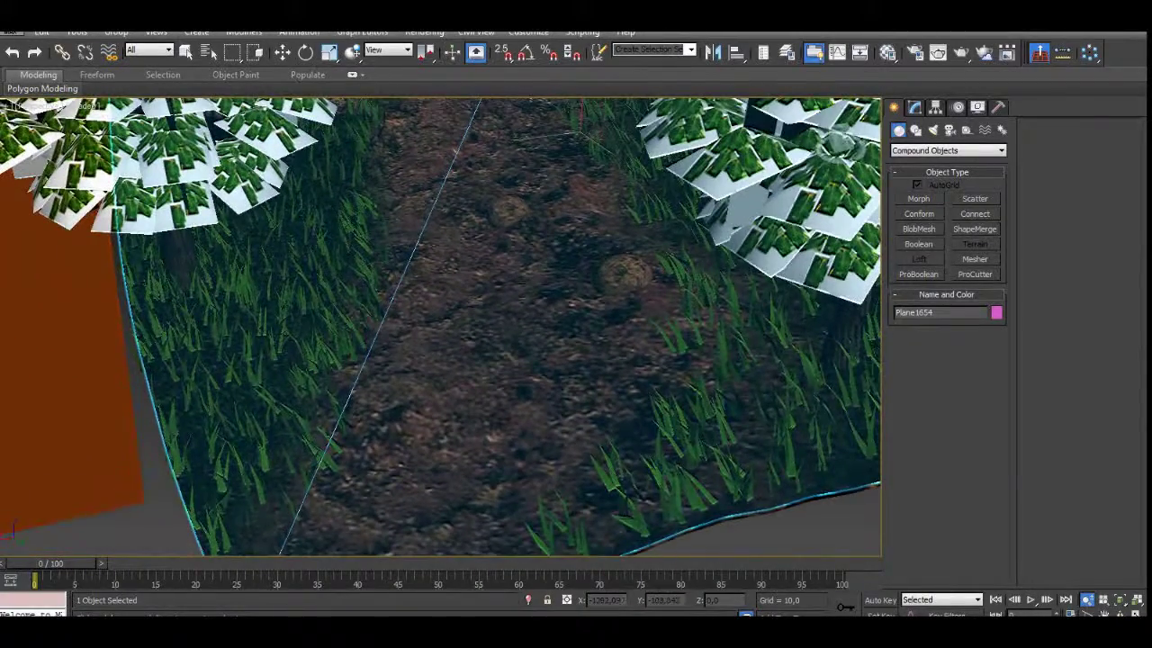
pyautogui.press('w')
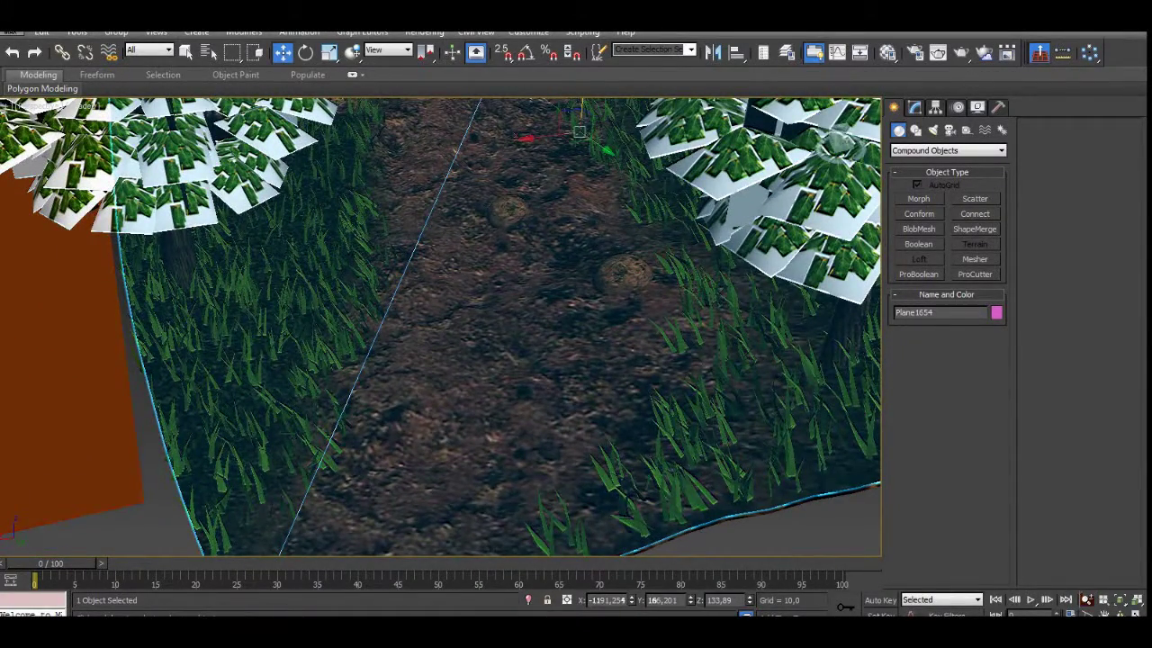
pyautogui.scroll(-5, 504, 306)
pyautogui.moveTo(504, 297); pyautogui.dragTo(494, 346, button='middle')
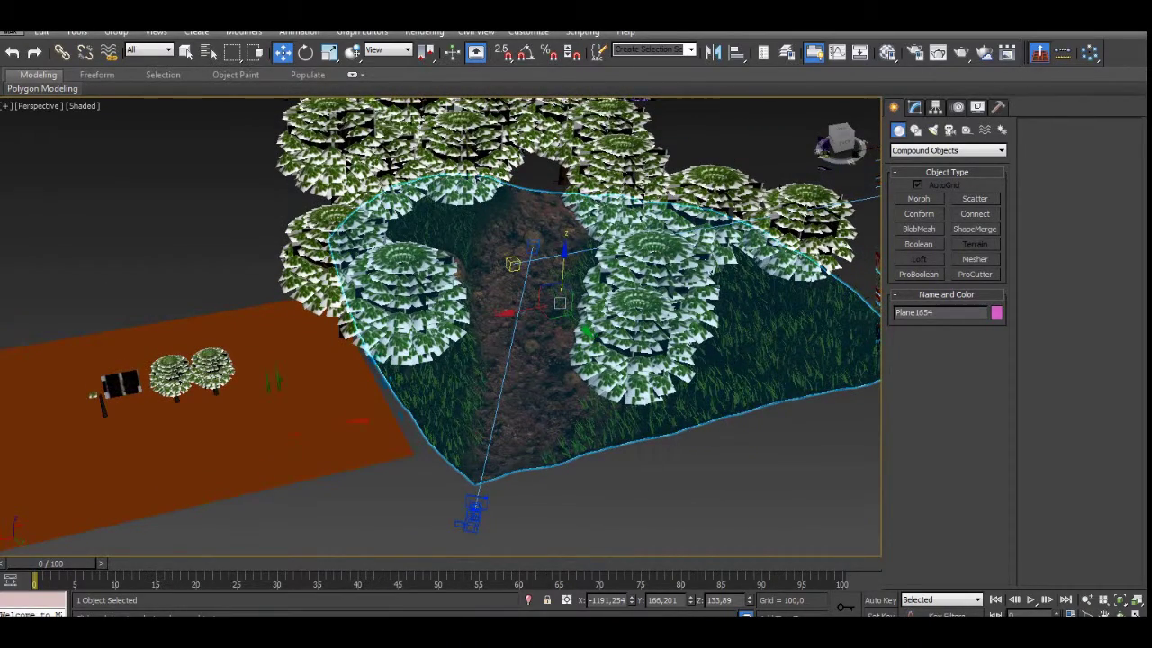
# - Show edged faces again and open the Render To Texture output settings for the terrain plane
pyautogui.press('F4')
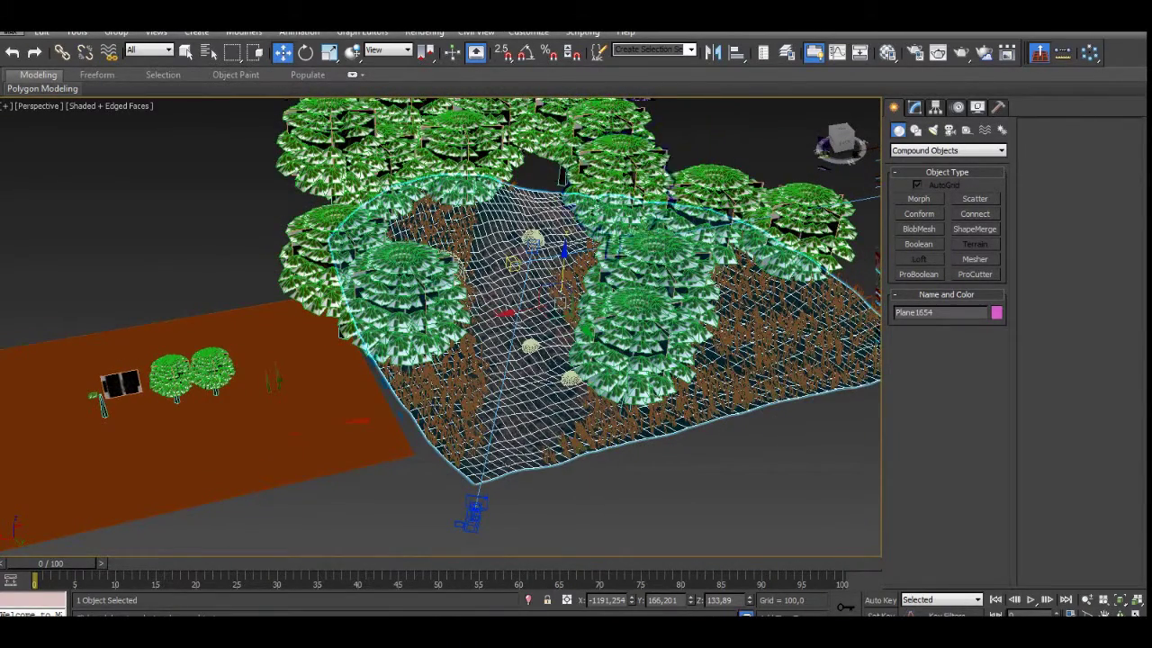
pyautogui.keyDown('alt'); pyautogui.moveTo(518, 266); pyautogui.dragTo(515, 304, button='middle'); pyautogui.keyUp('alt')
pyautogui.scroll(3, 515, 304)
pyautogui.scroll(3, 512, 305)
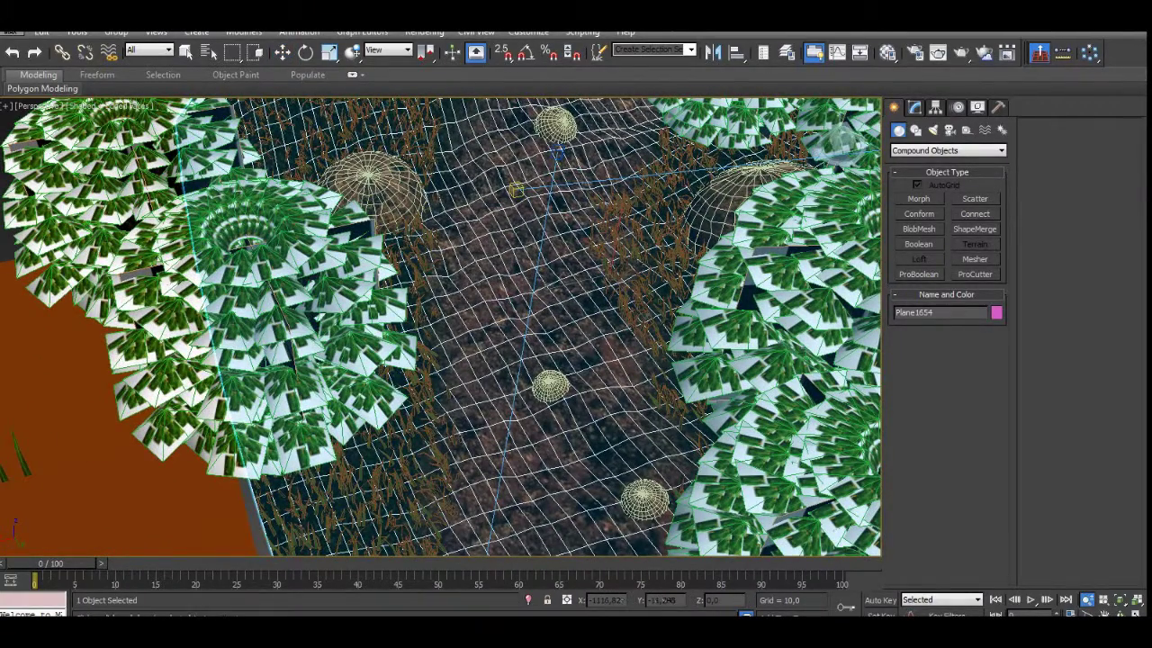
pyautogui.press('0')
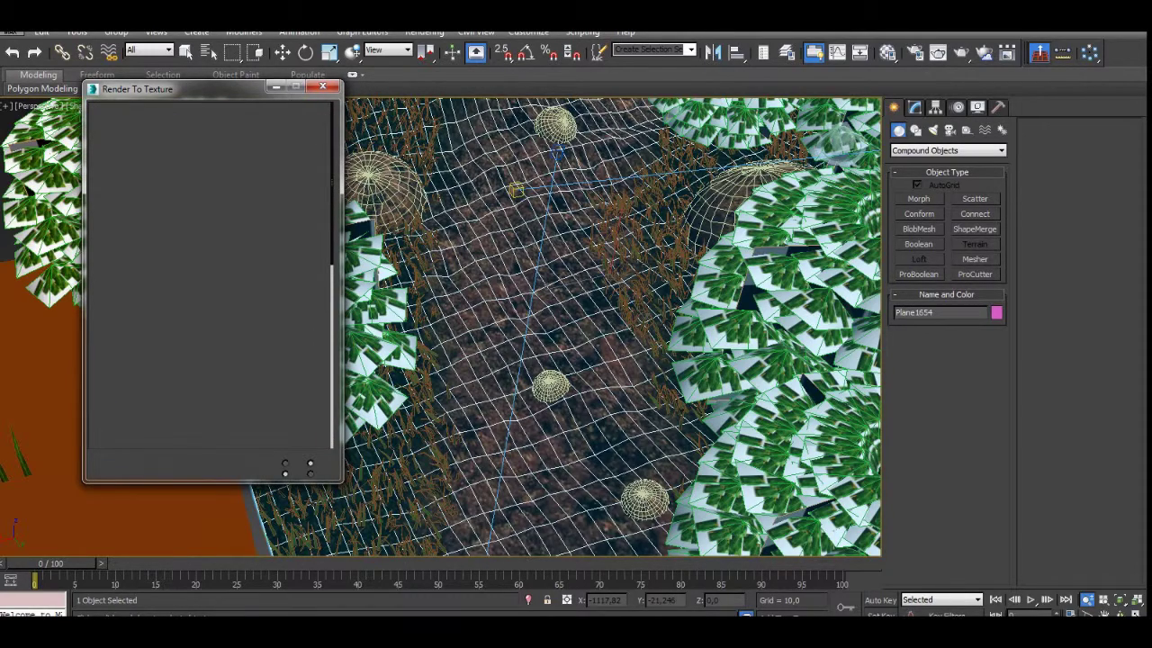
pyautogui.moveTo(152, 89); pyautogui.dragTo(138, 116)
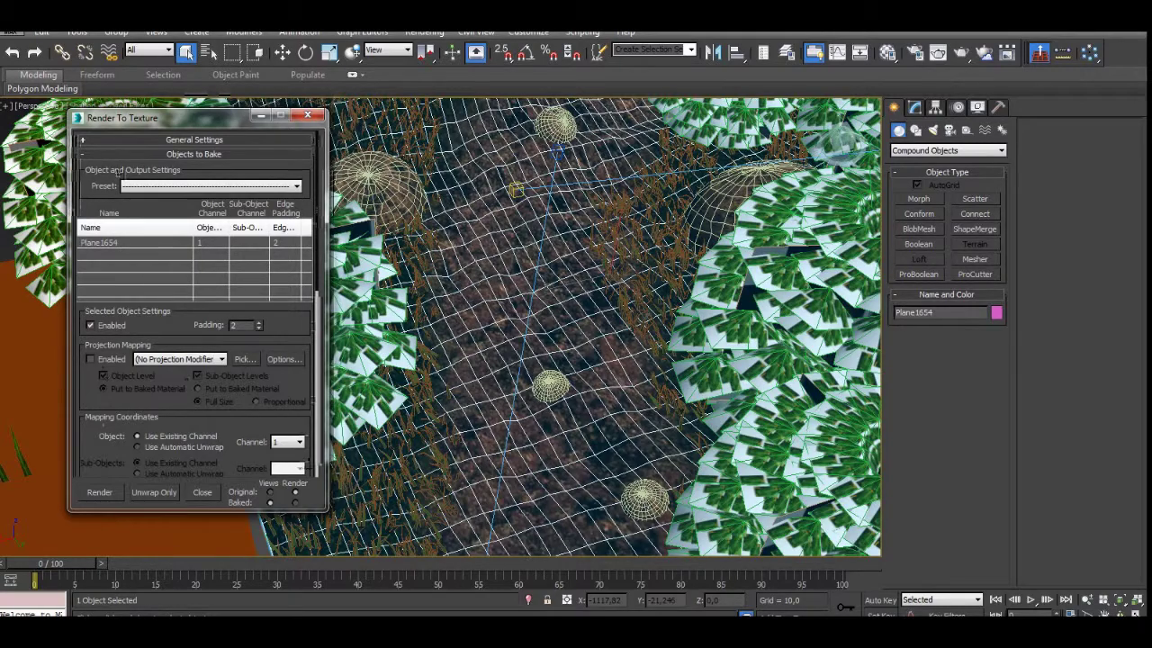
pyautogui.moveTo(137, 116); pyautogui.dragTo(157, 115)
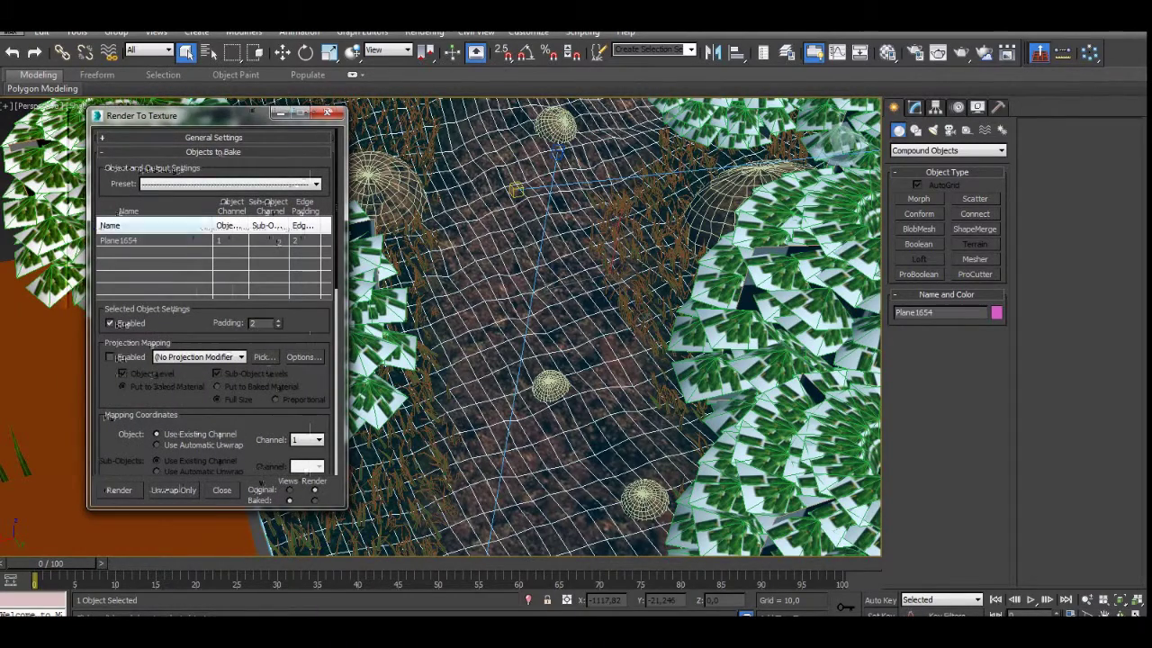
pyautogui.moveTo(336, 207); pyautogui.dragTo(336, 298)
pyautogui.scroll(-4, 166, 490)
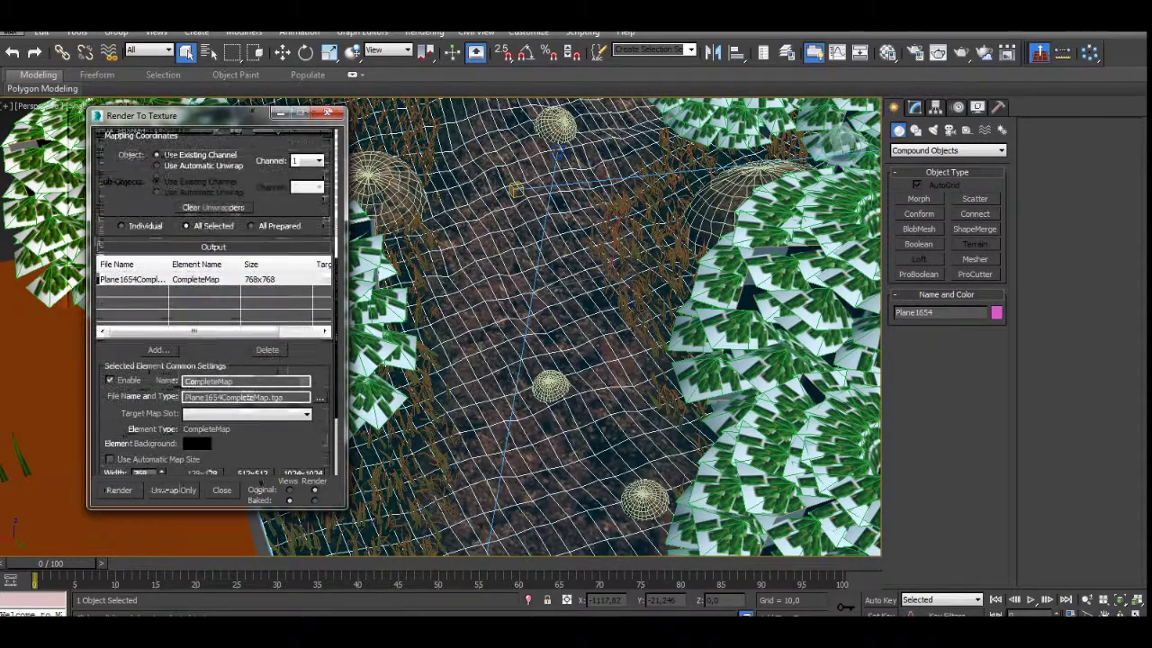
# - Delete the terrain plane's output element and add a new CompleteMap element sized 768x768 in its place
pyautogui.click(267, 350)
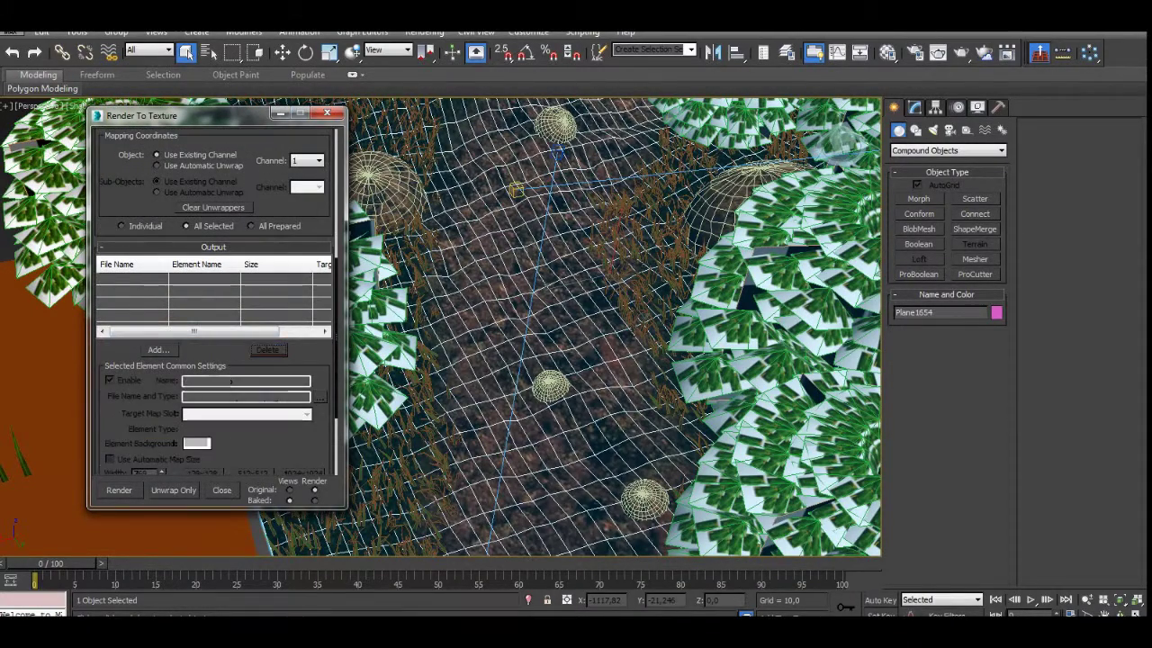
pyautogui.moveTo(336, 342); pyautogui.dragTo(336, 351)
pyautogui.click(159, 327)
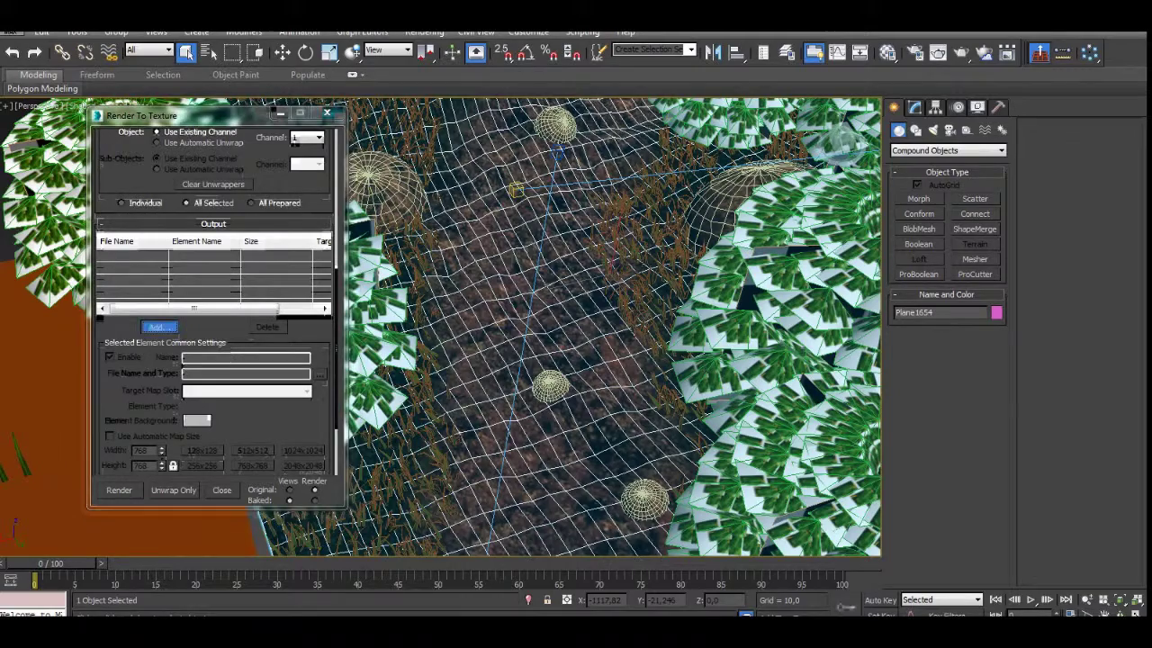
pyautogui.click(540, 262)
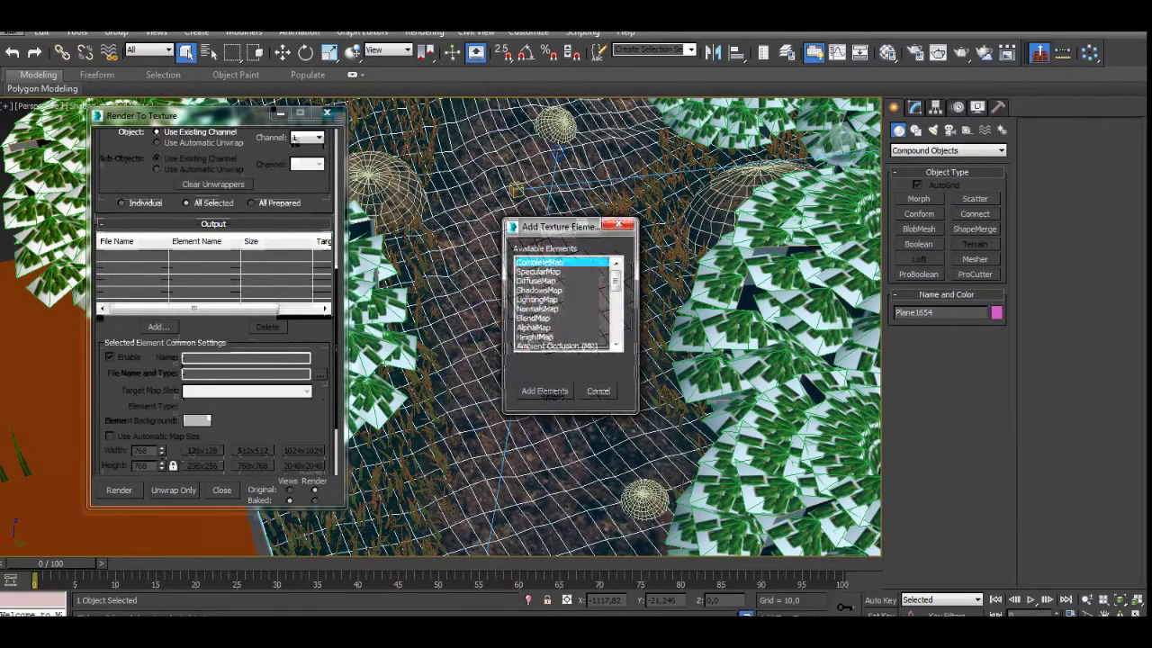
pyautogui.click(544, 391)
pyautogui.moveTo(336, 349); pyautogui.dragTo(335, 392)
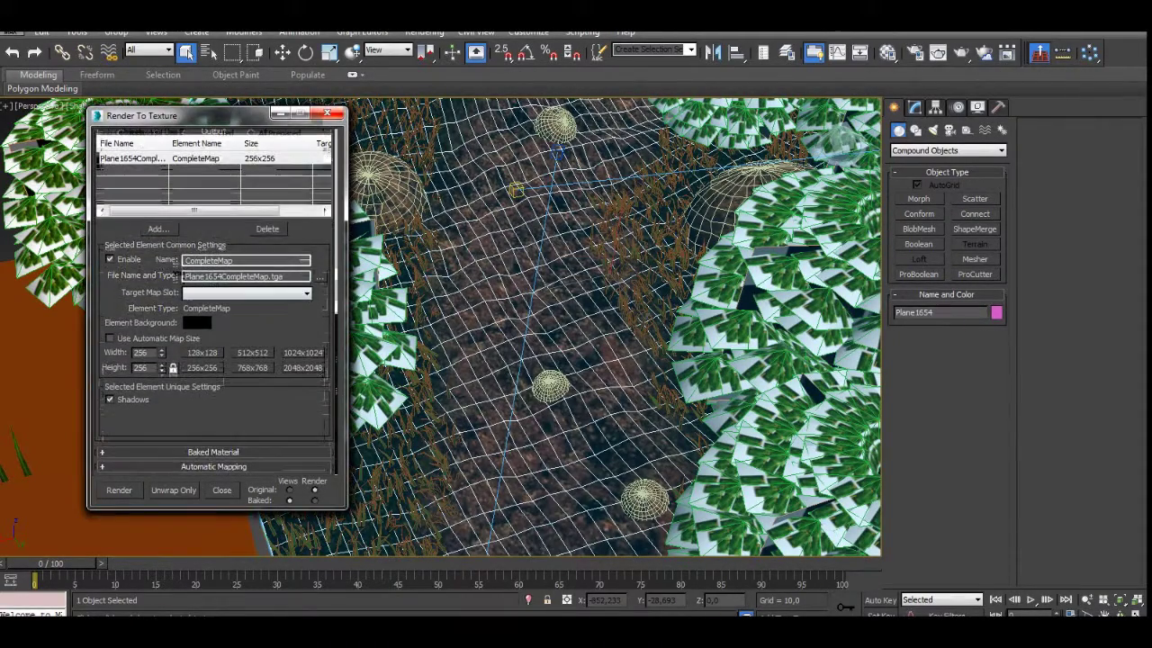
pyautogui.click(253, 368)
# - Change the renderer in Render Setup from V-Ray to Default Scanline Renderer
pyautogui.click(915, 53)
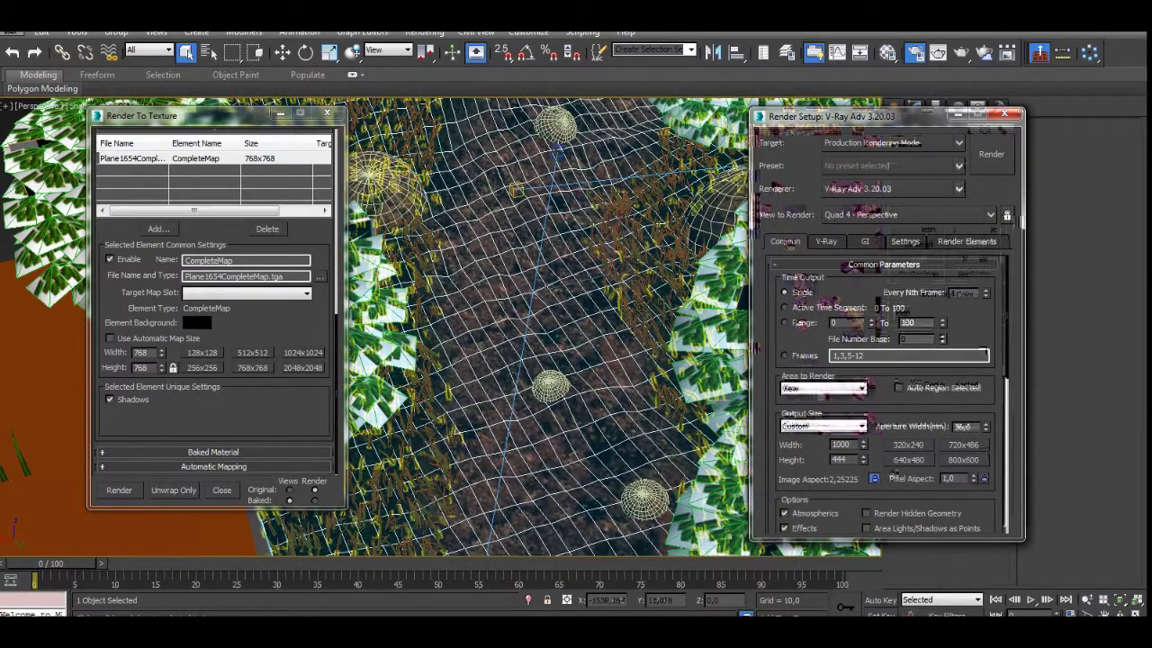
pyautogui.click(891, 189)
pyautogui.click(887, 256)
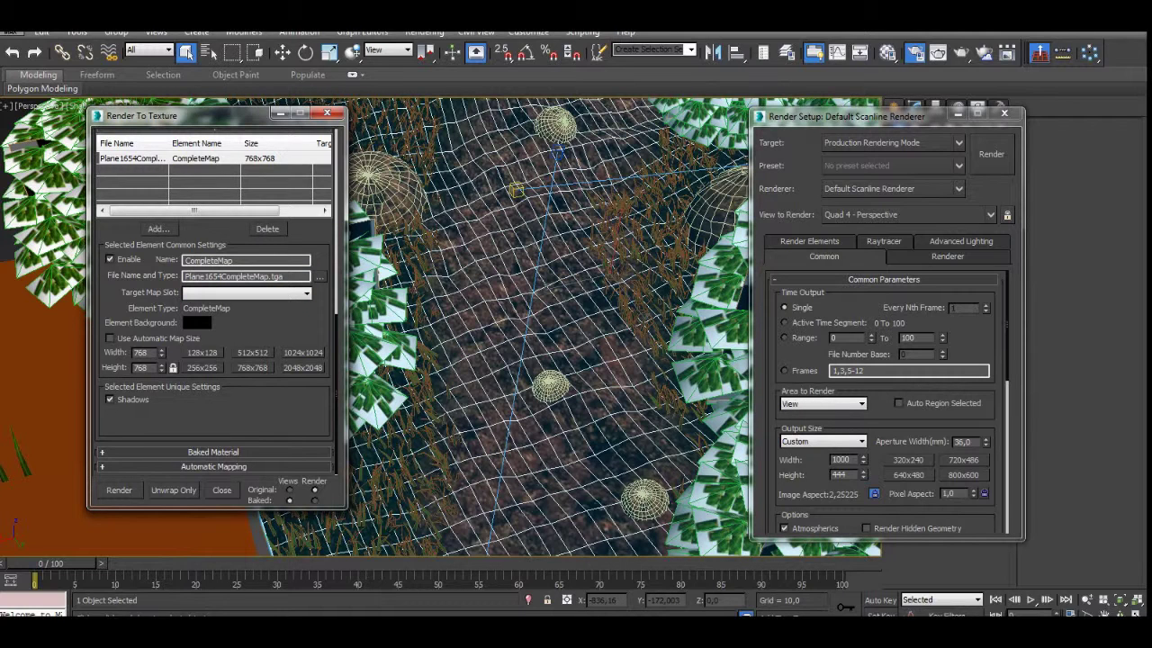
# - Try baking the terrain plane's CompleteMap, ignoring the missing target slot and overwriting the existing file, and close Render Setup
pyautogui.click(119, 490)
pyautogui.click(522, 426)
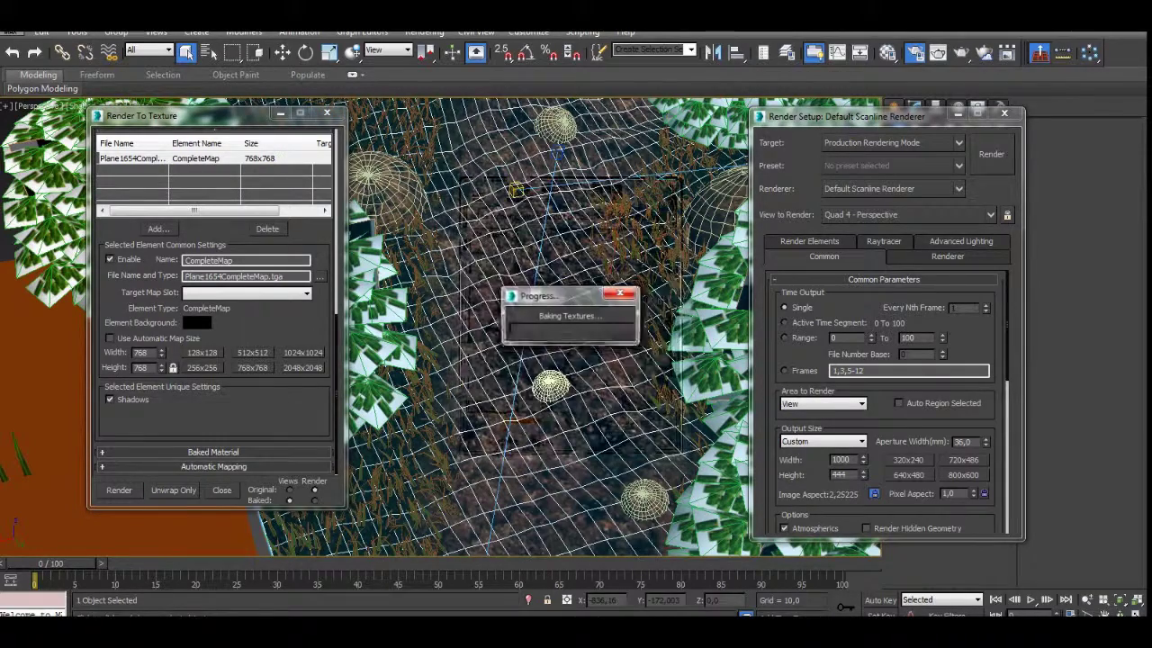
pyautogui.click(552, 336)
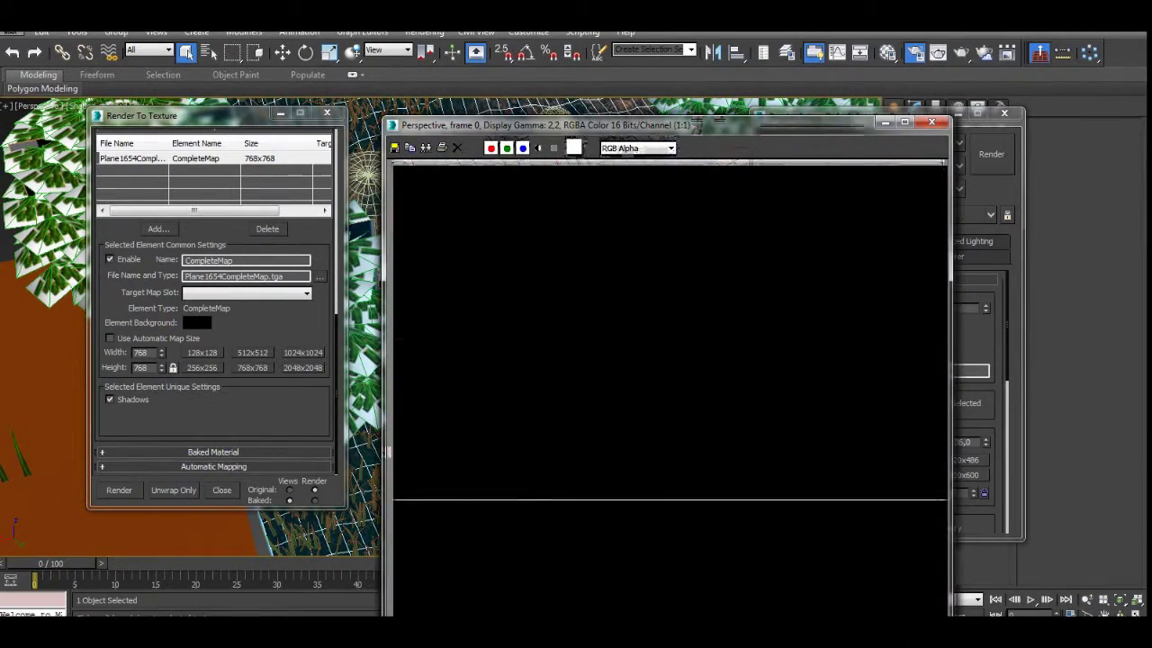
pyautogui.moveTo(666, 125); pyautogui.dragTo(364, 97)
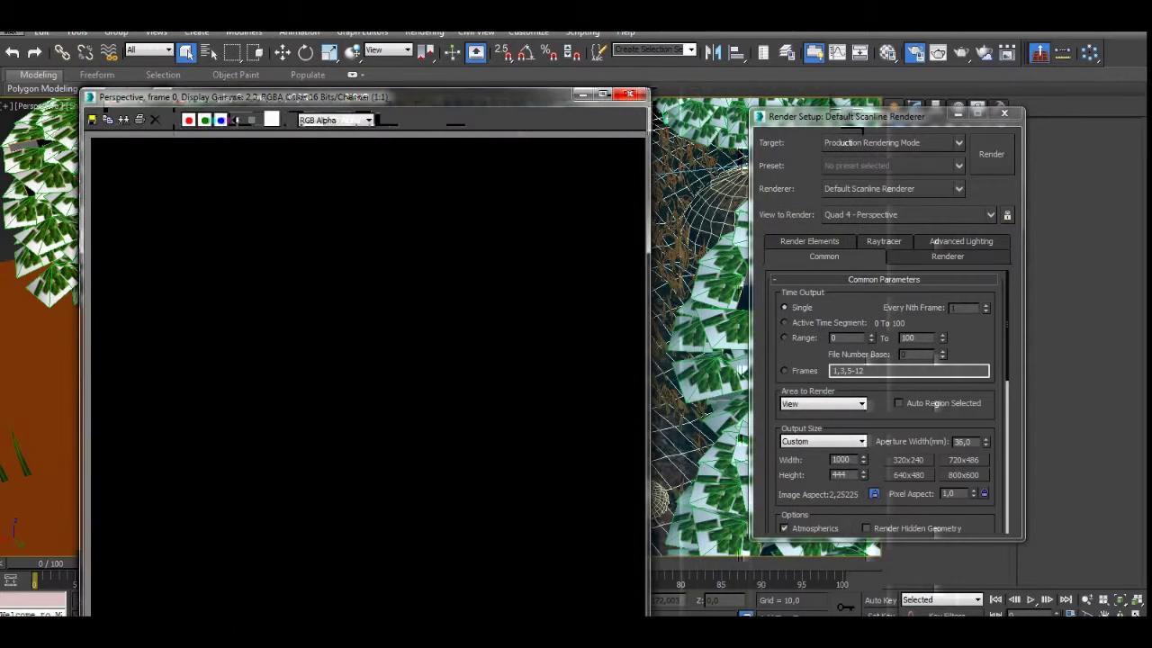
pyautogui.click(1004, 113)
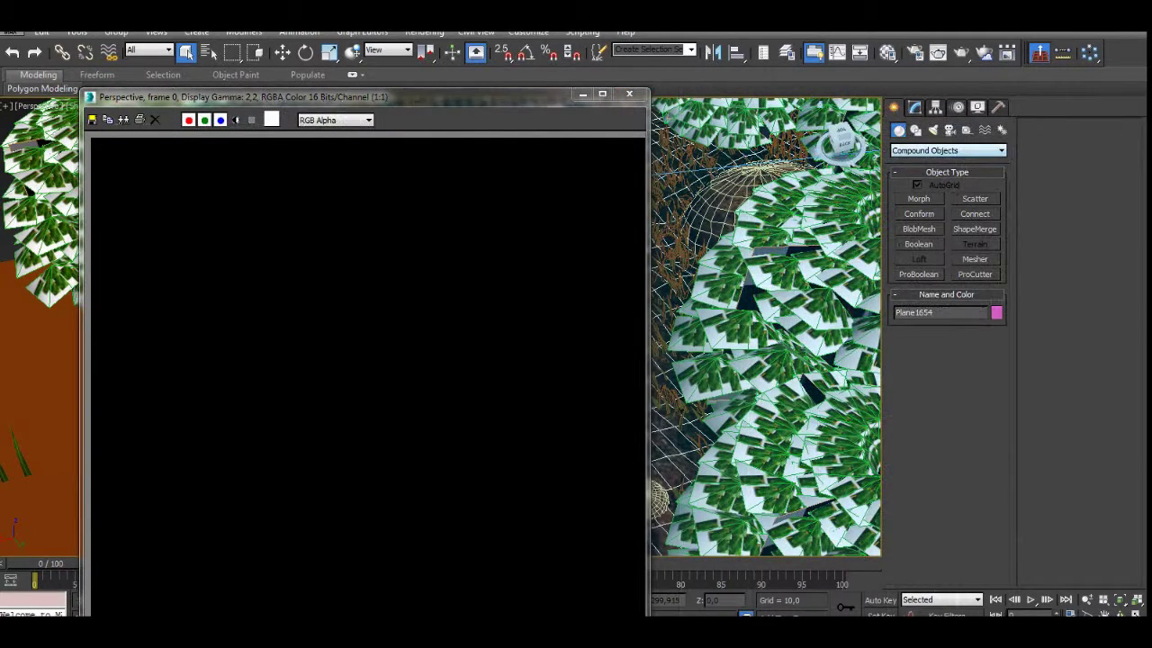
# - Place a standard Omni light in front of the terrain's near edge
pyautogui.click(933, 130)
pyautogui.click(947, 150)
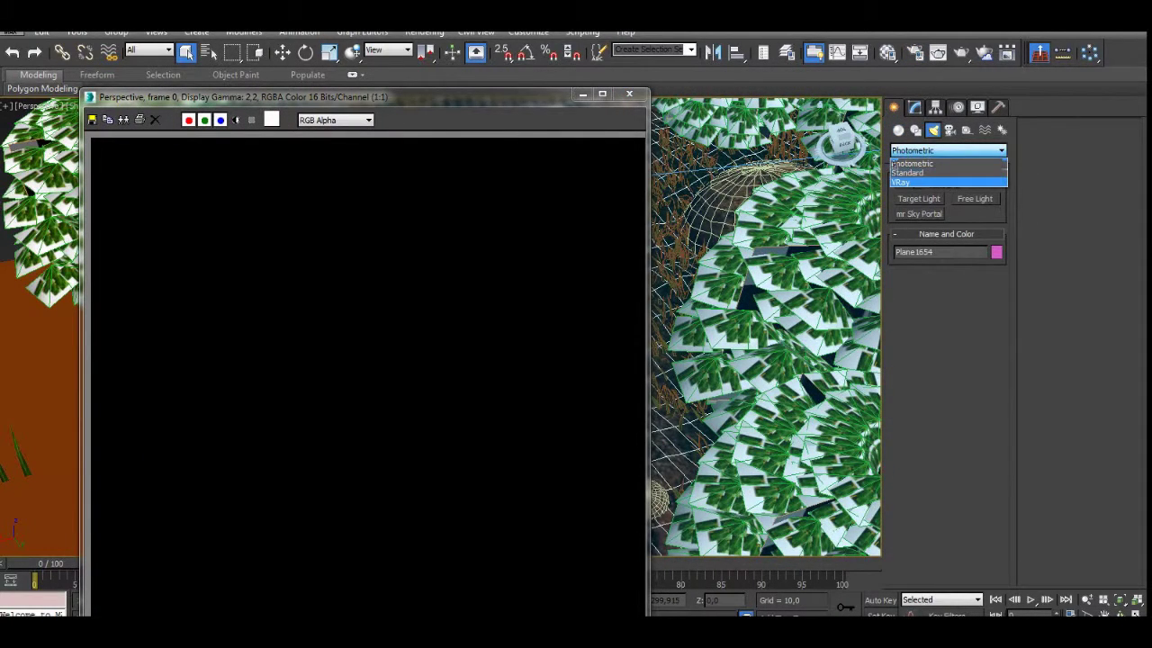
pyautogui.click(936, 172)
pyautogui.click(919, 228)
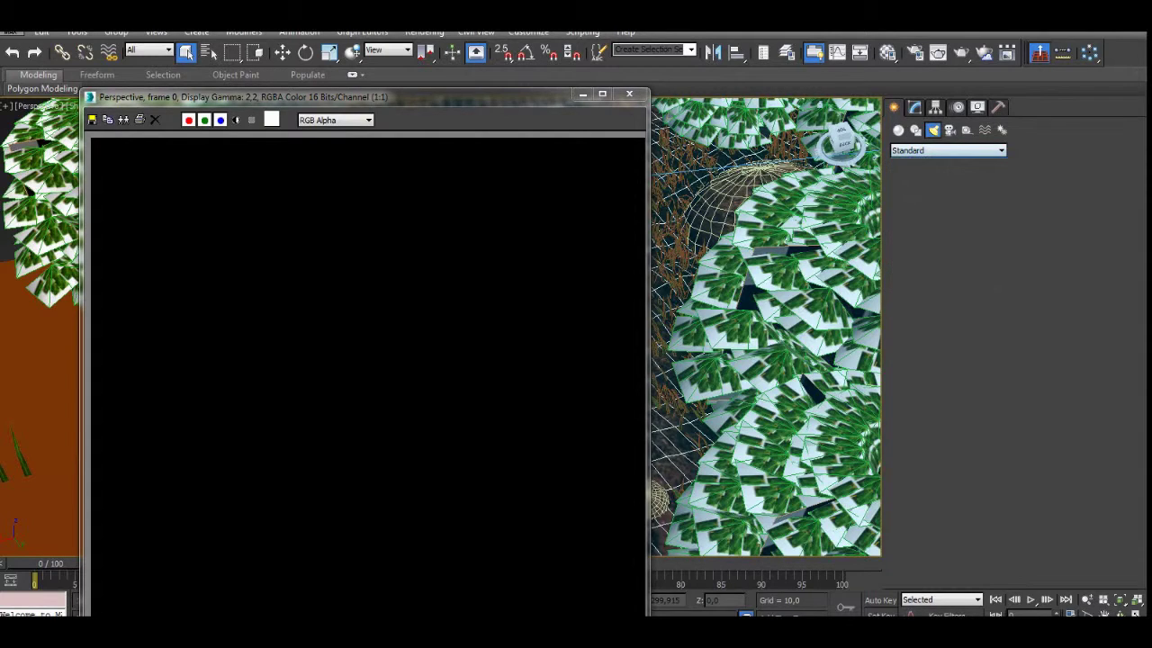
pyautogui.scroll(-7, 754, 225)
pyautogui.click(755, 387)
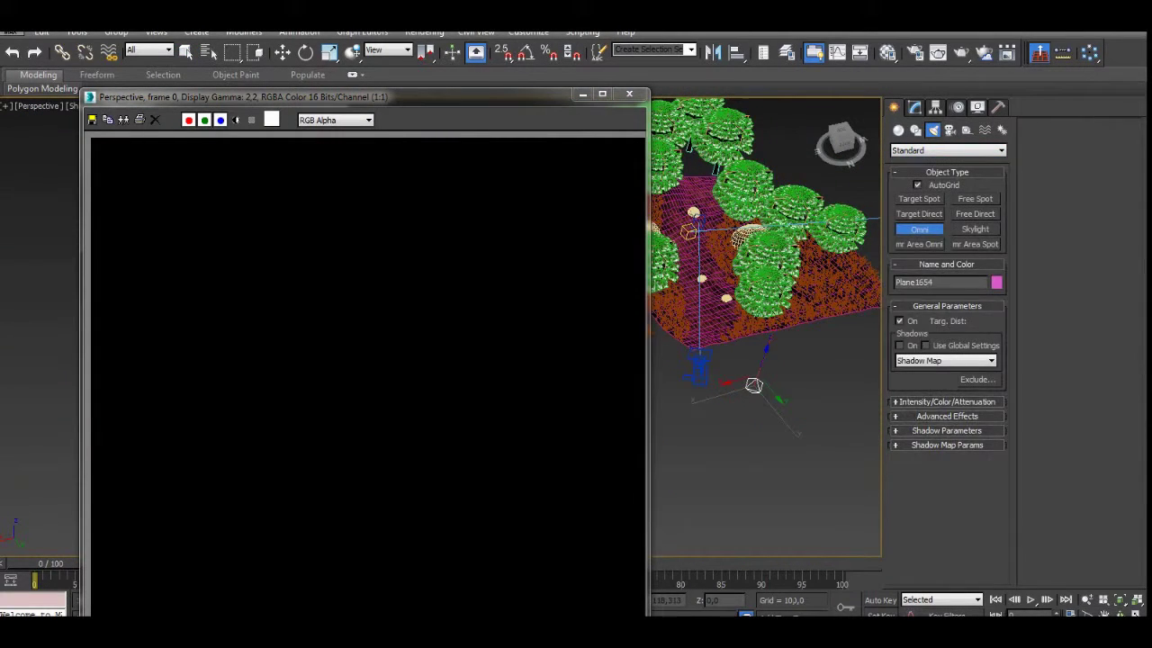
# - Raise the Omni light high above the trees to a Z of about 1607 and turn on its shadows
pyautogui.press('w')
pyautogui.moveTo(764, 358); pyautogui.dragTo(844, 128)
pyautogui.scroll(5, 835, 156)
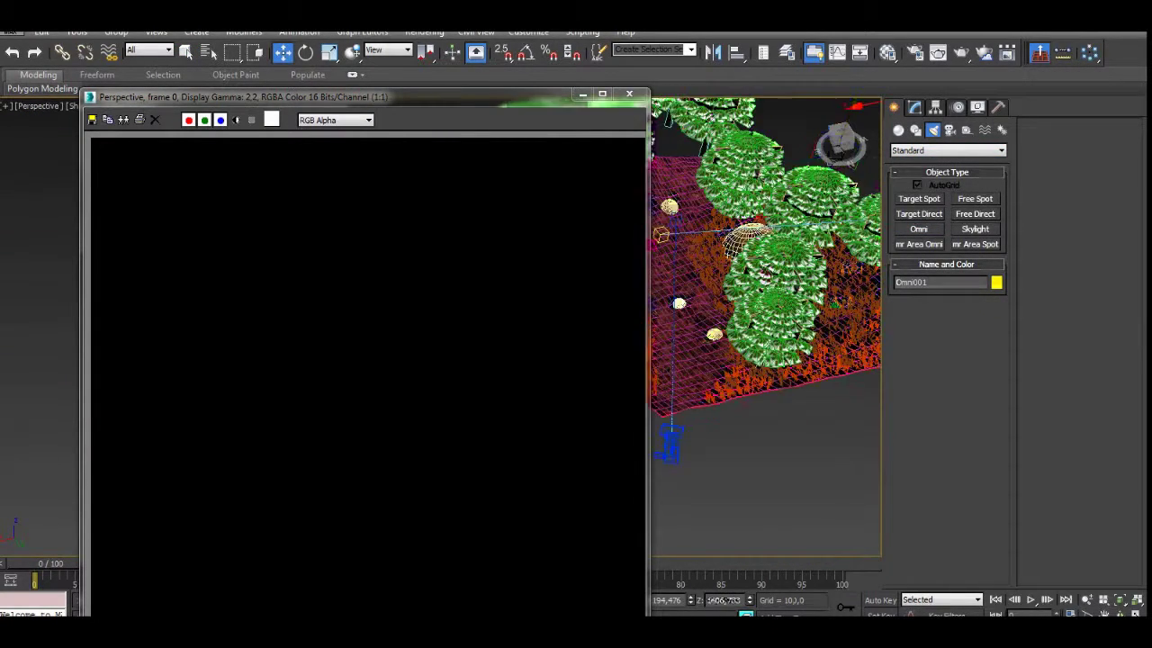
pyautogui.click(914, 107)
pyautogui.click(900, 371)
# - Reselect the terrain plane and close the black bake render to uncover its Render To Texture settings
pyautogui.scroll(-6, 765, 351)
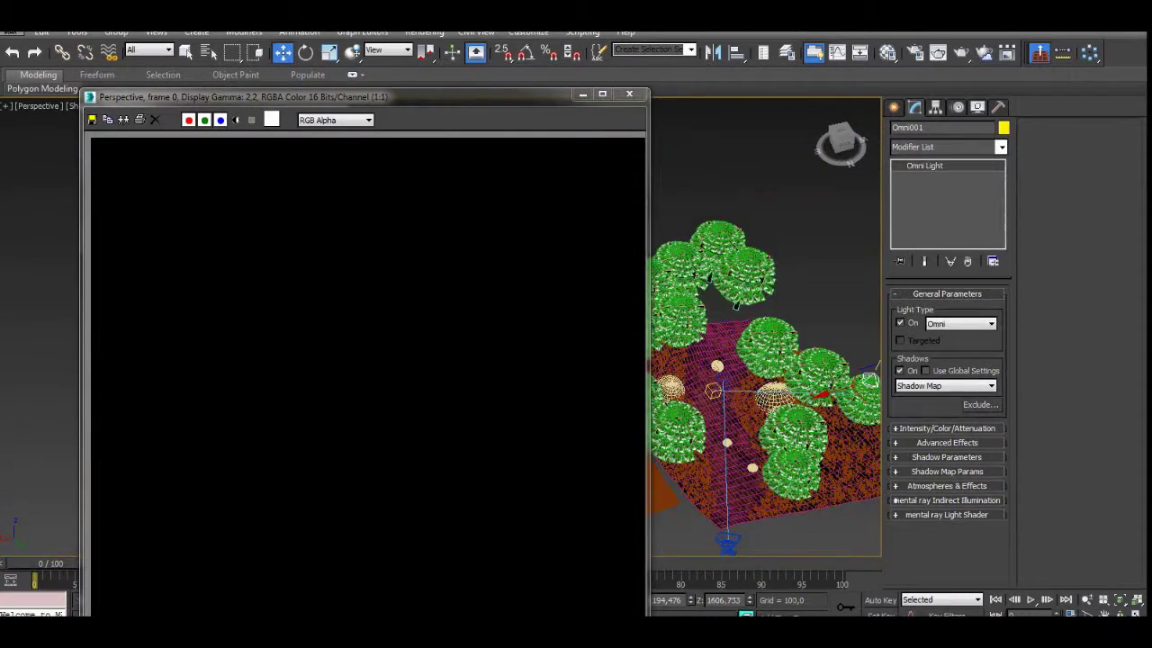
pyautogui.moveTo(764, 396); pyautogui.dragTo(772, 315, button='middle')
pyautogui.click(754, 304)
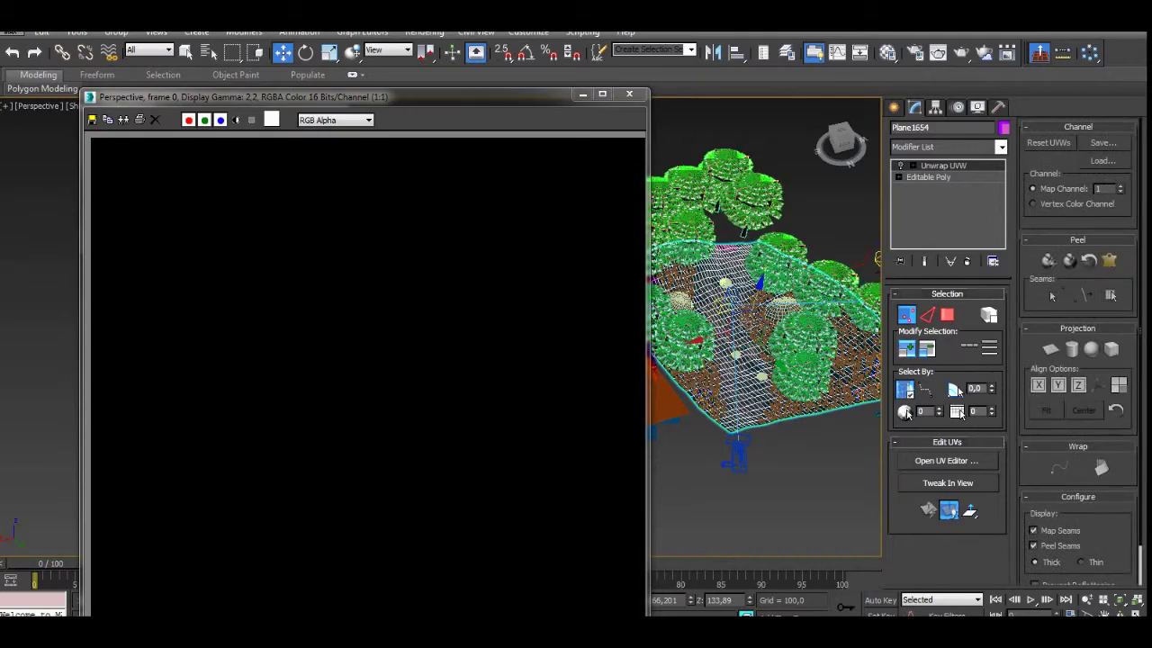
pyautogui.scroll(-3, 799, 338)
pyautogui.moveTo(747, 346); pyautogui.dragTo(819, 322, button='middle')
pyautogui.scroll(2, 792, 270)
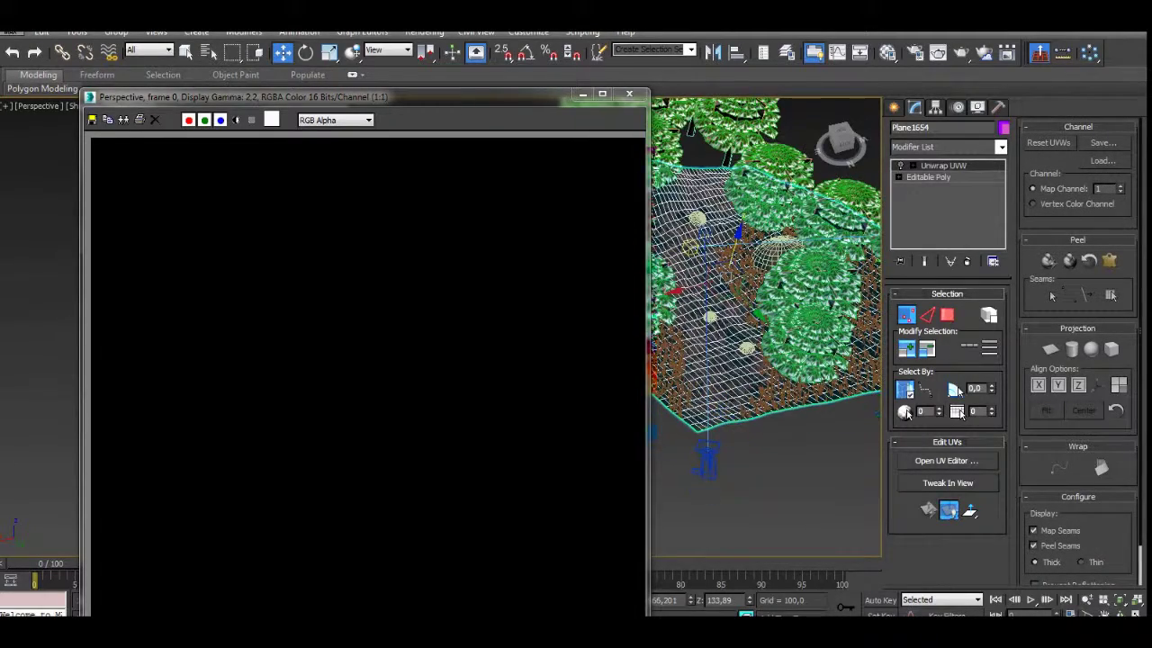
pyautogui.click(629, 94)
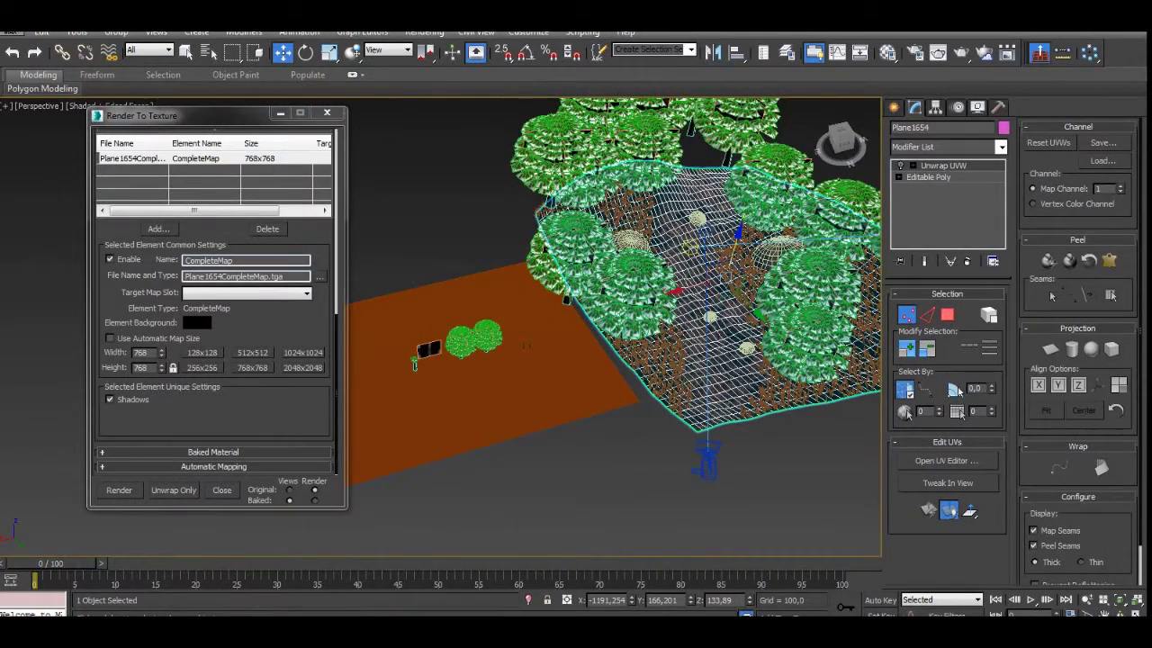
# - Review the terrain plane's Render To Texture mapping and output settings and enable its Unwrap UVW modifier
pyautogui.click(270, 409)
pyautogui.moveTo(679, 231); pyautogui.dragTo(594, 243, button='middle')
pyautogui.scroll(2, 594, 243)
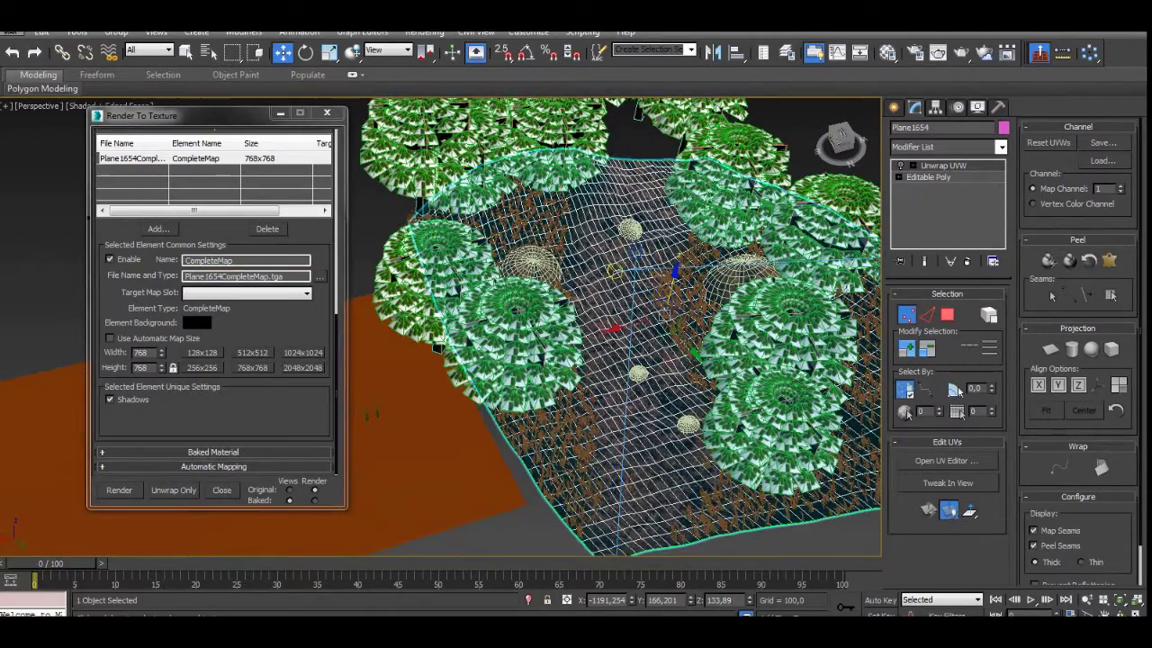
pyautogui.click(254, 326)
pyautogui.scroll(5, 253, 325)
pyautogui.scroll(1, 216, 302)
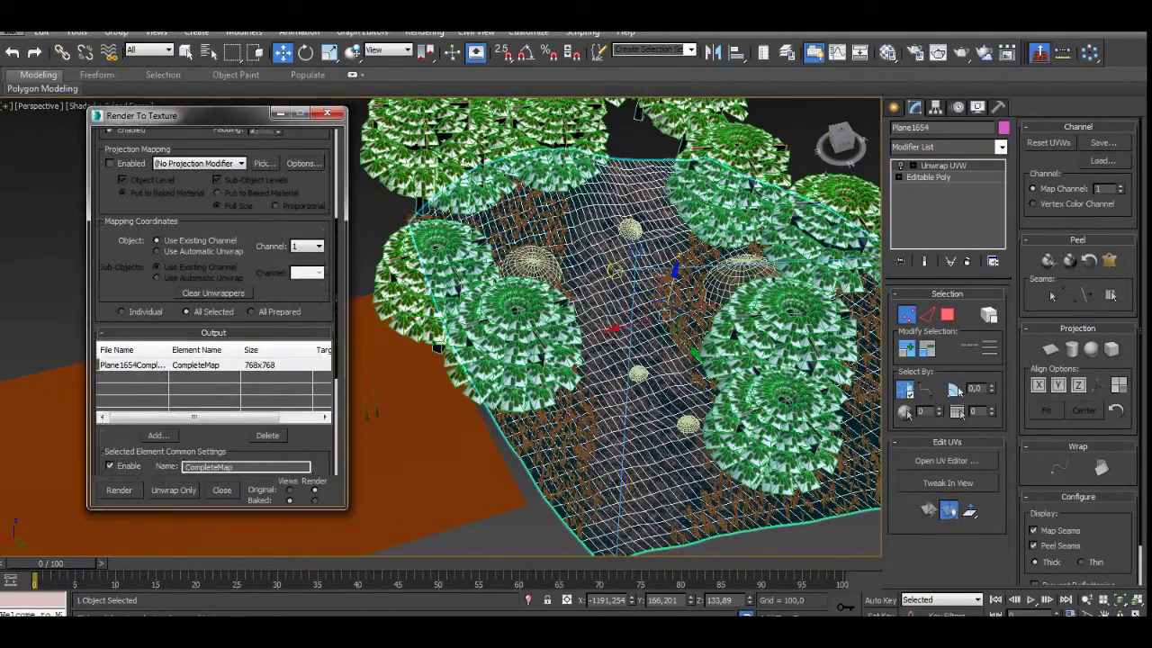
pyautogui.click(900, 165)
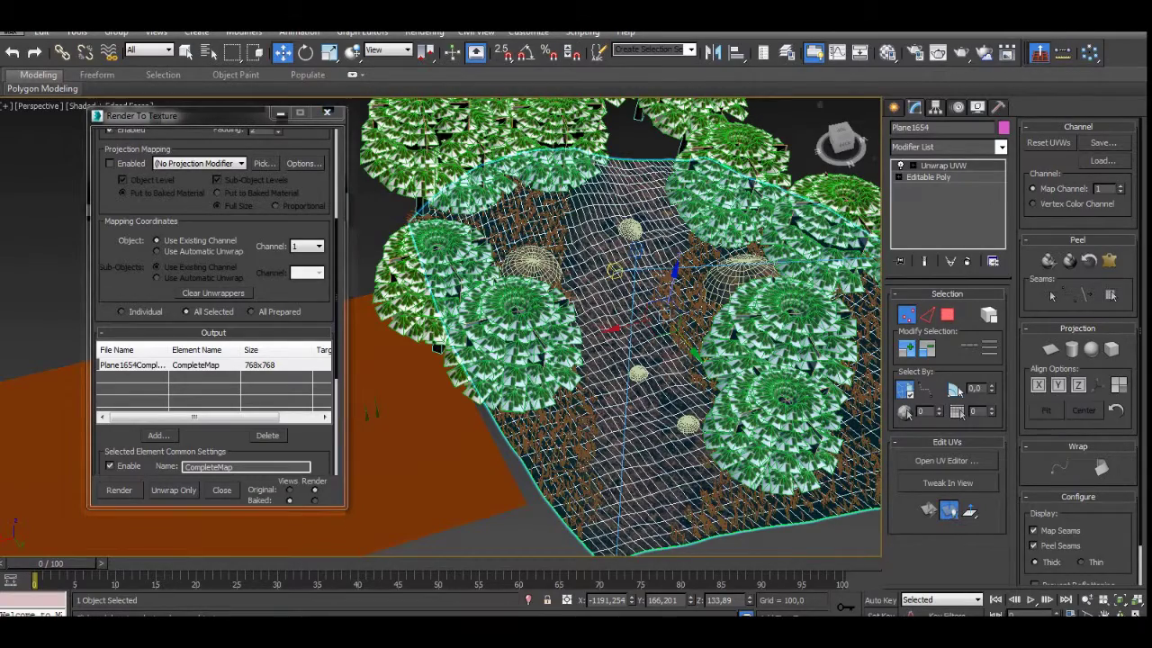
pyautogui.moveTo(630, 360); pyautogui.dragTo(608, 347, button='middle')
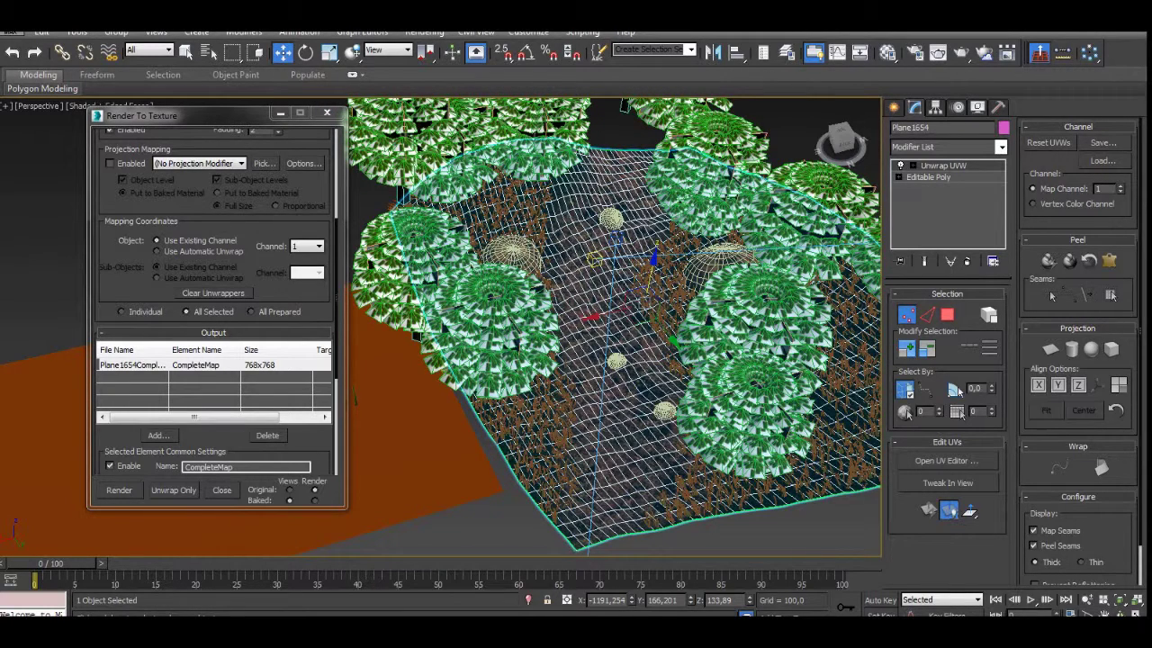
pyautogui.scroll(-4, 214, 306)
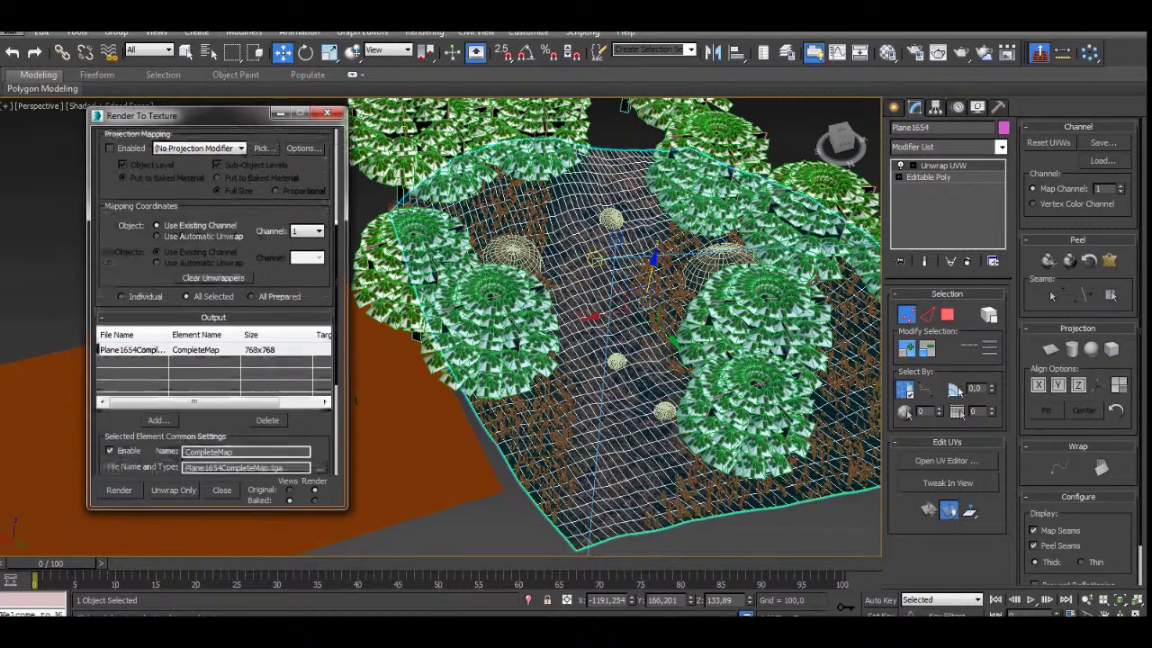
# - Bake the terrain plane's CompleteMap again over the existing file with further overwrite prompts suppressed, and examine the baked texture
pyautogui.click(119, 490)
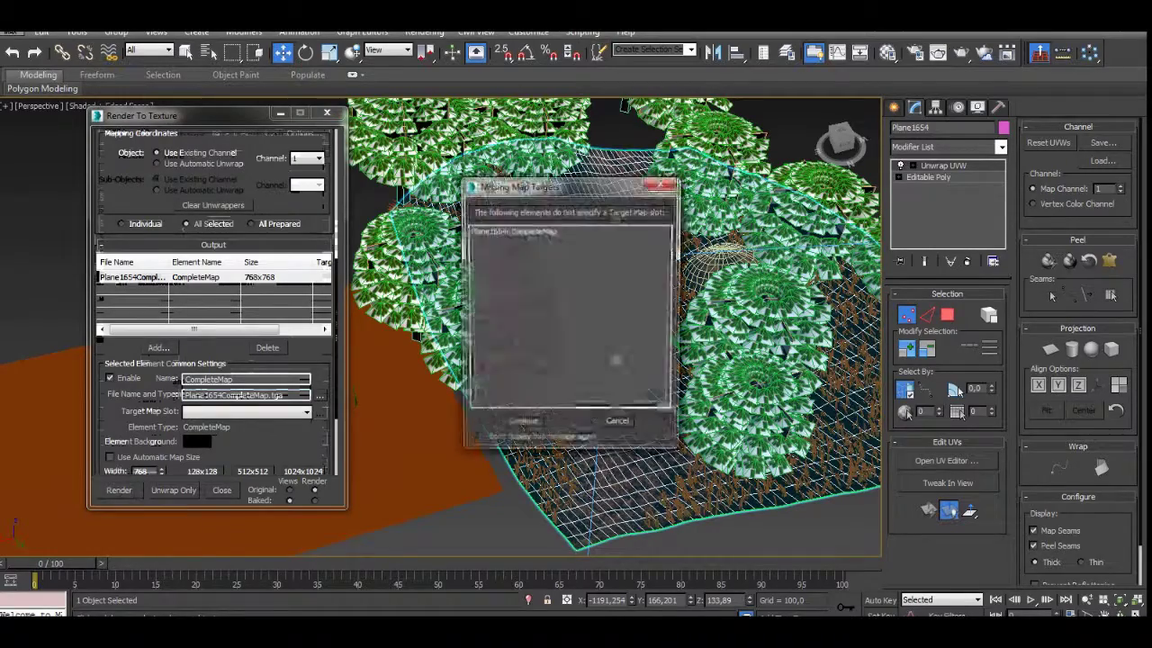
pyautogui.click(521, 426)
pyautogui.click(440, 351)
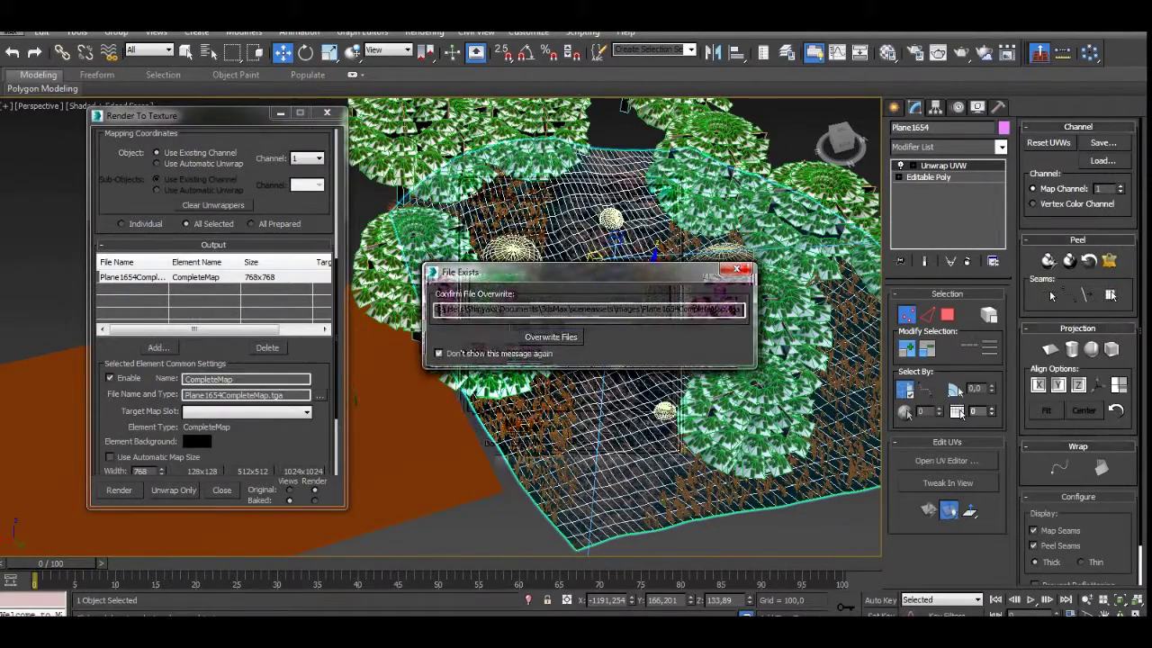
pyautogui.click(550, 337)
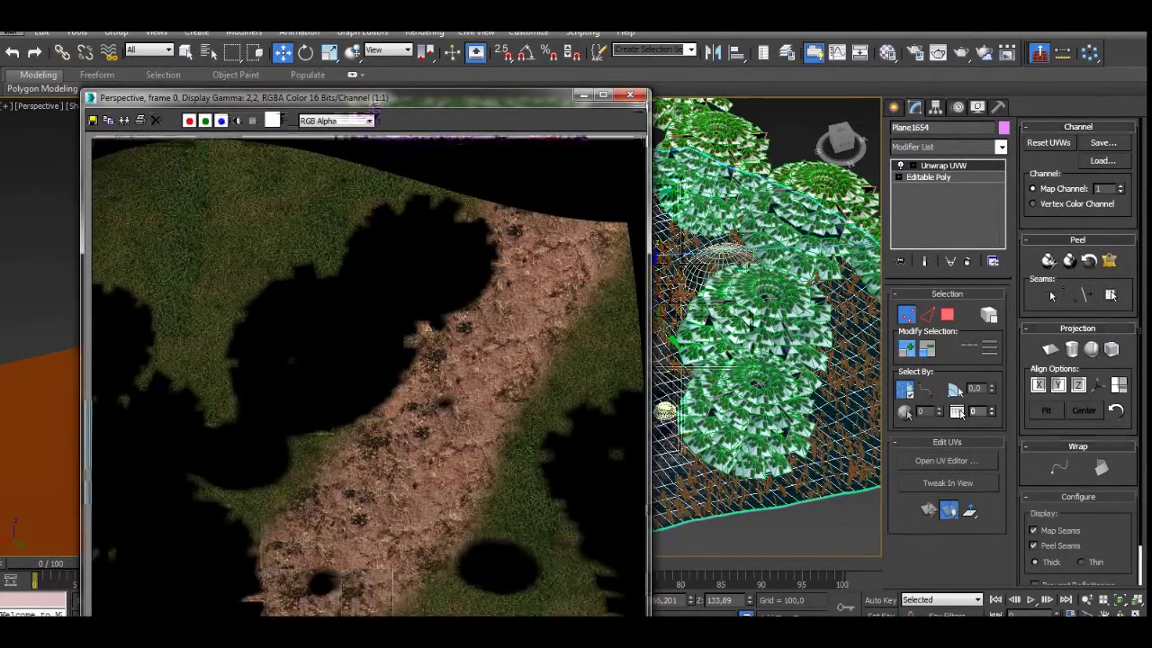
pyautogui.moveTo(376, 98); pyautogui.dragTo(557, 17)
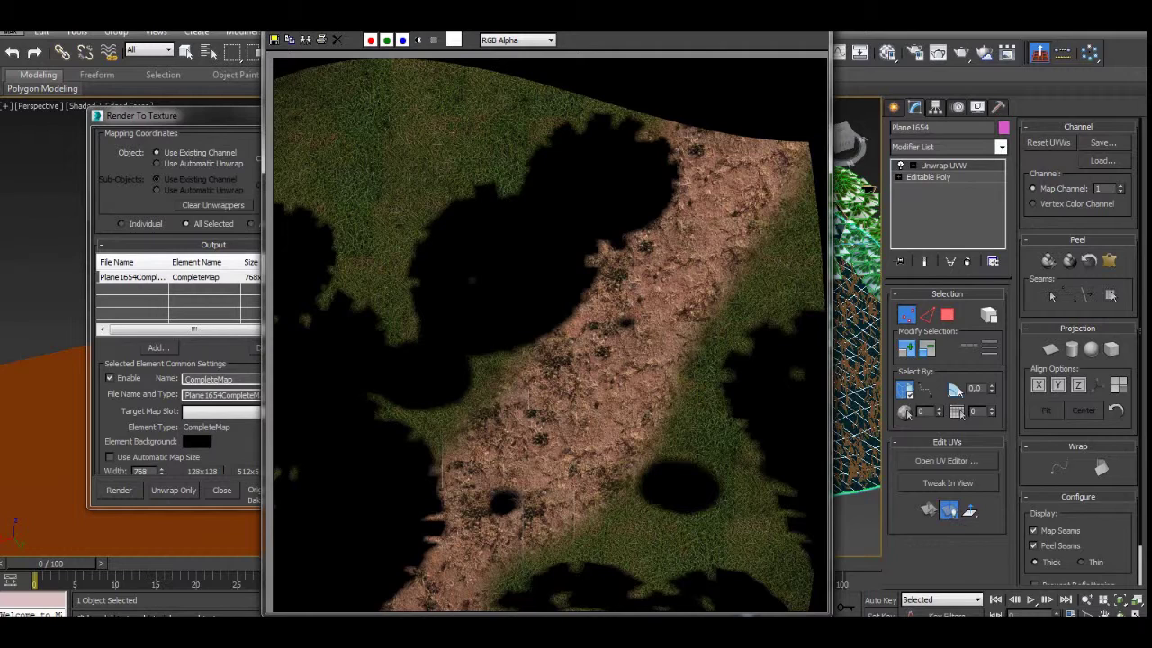
pyautogui.moveTo(557, 18); pyautogui.dragTo(573, 17)
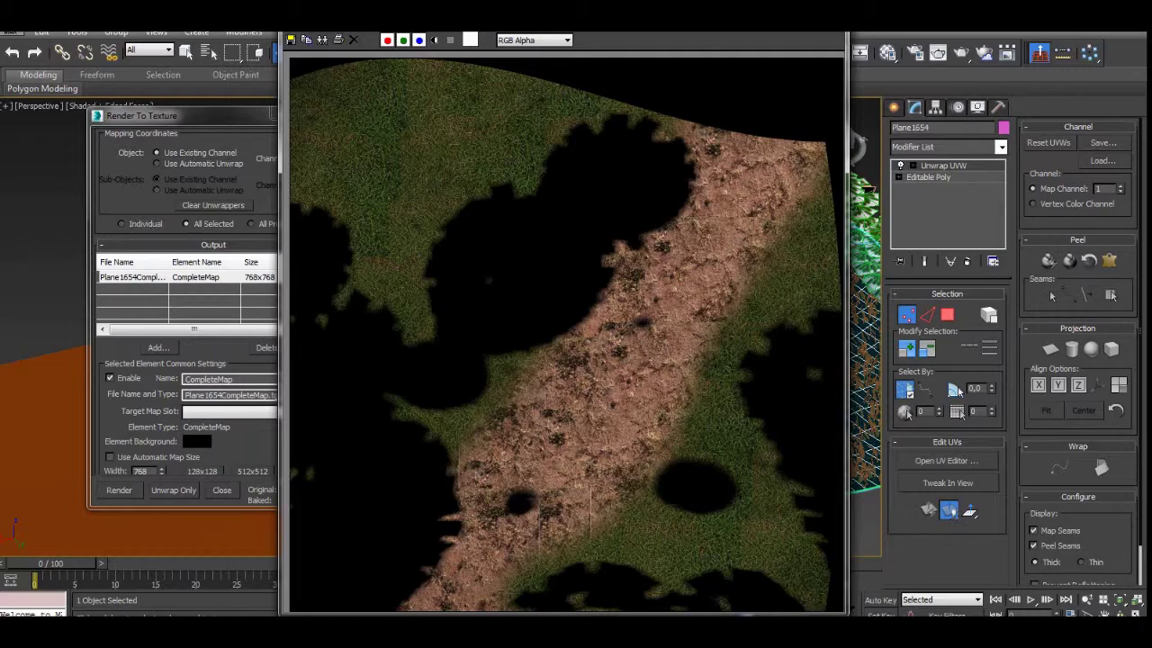
# - Close the baked texture and the Render To Texture settings, and return to the object creation options
pyautogui.hotkey('alt', 'F4')
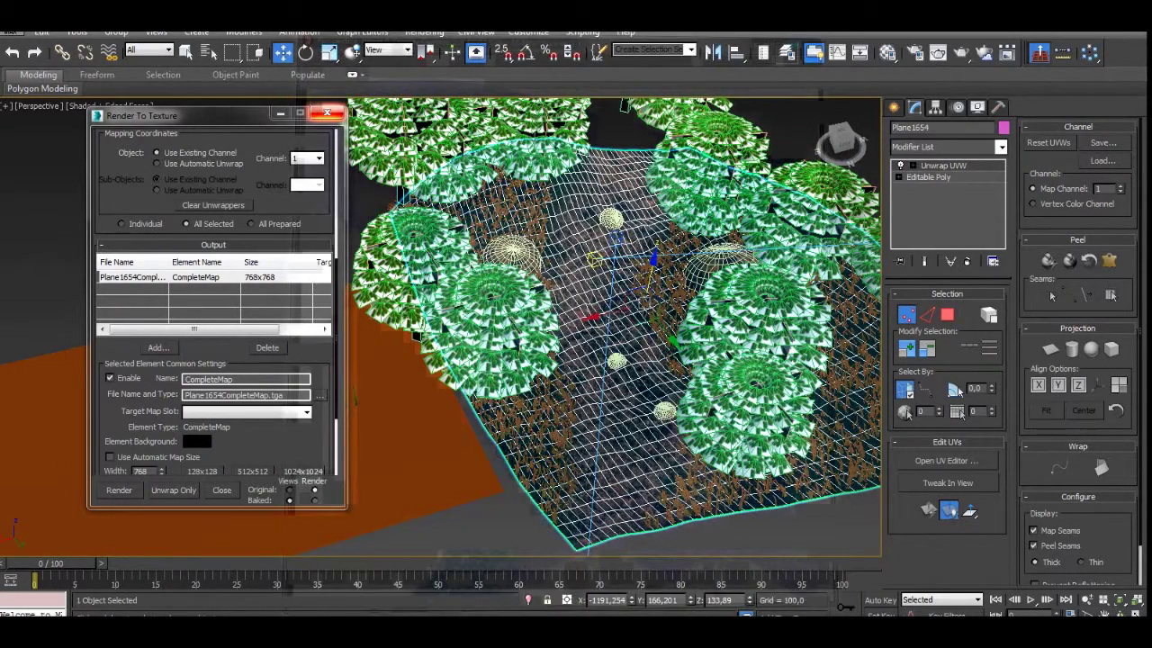
pyautogui.click(326, 113)
pyautogui.click(893, 107)
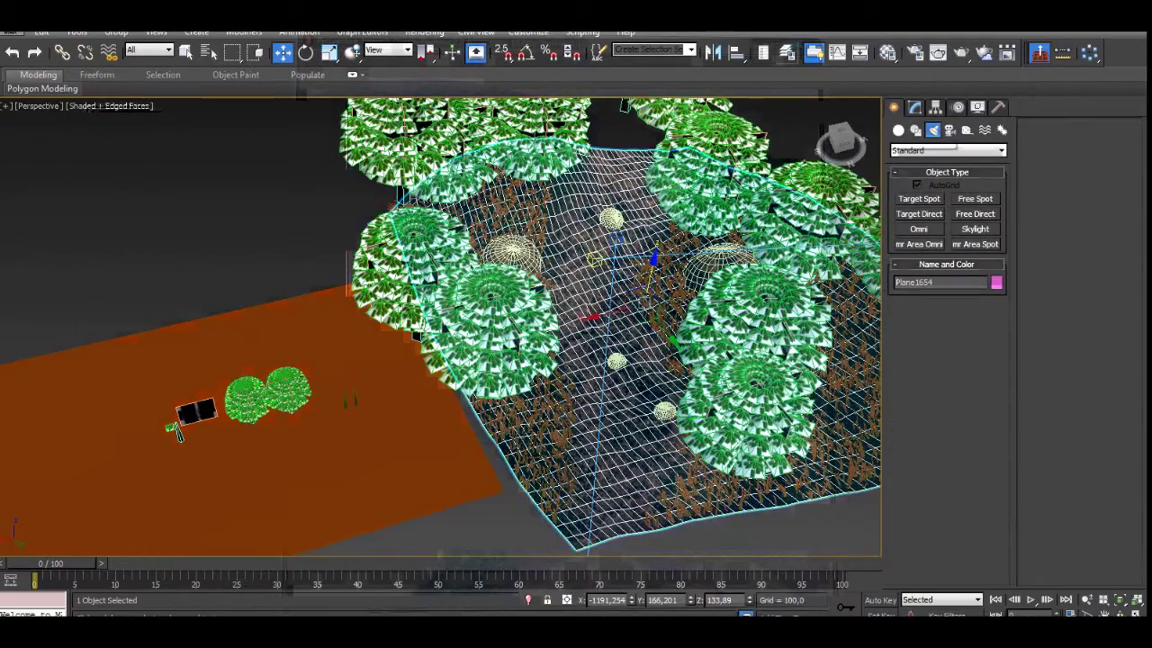
pyautogui.moveTo(702, 299); pyautogui.dragTo(657, 314, button='middle')
pyautogui.scroll(5, 656, 315)
pyautogui.keyDown('alt'); pyautogui.moveTo(491, 243); pyautogui.dragTo(506, 148, button='middle'); pyautogui.keyUp('alt')
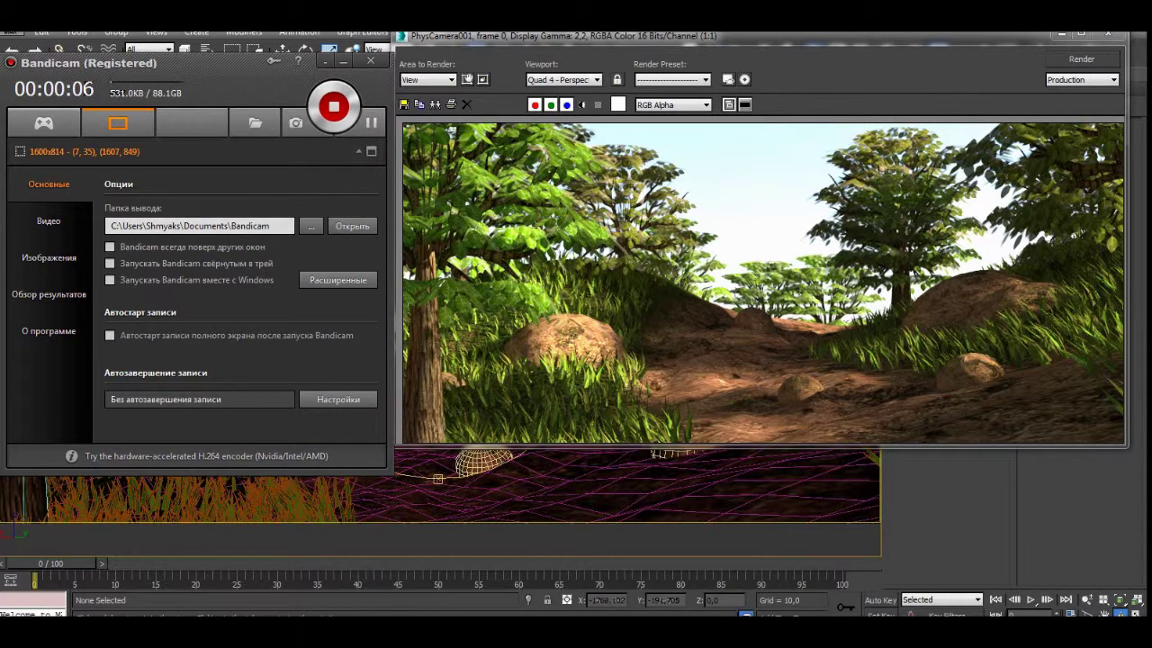
# - Minimize the recorder window and close the PhysCamera001 render of the forest scene
pyautogui.moveTo(198, 63); pyautogui.dragTo(195, 86)
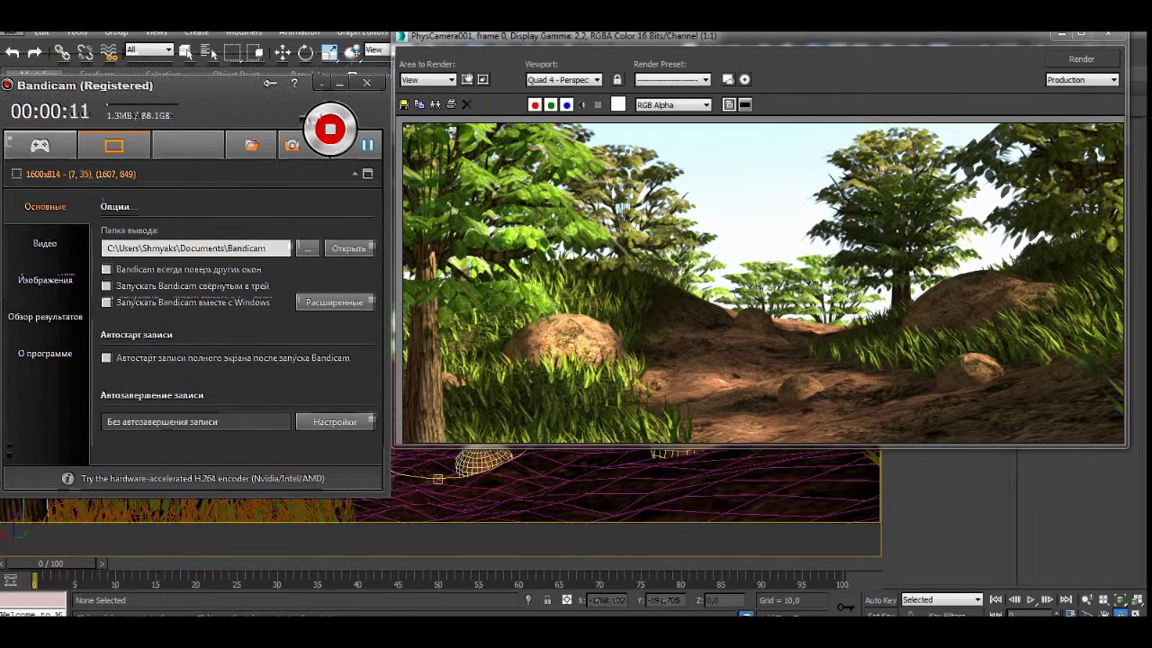
pyautogui.click(339, 84)
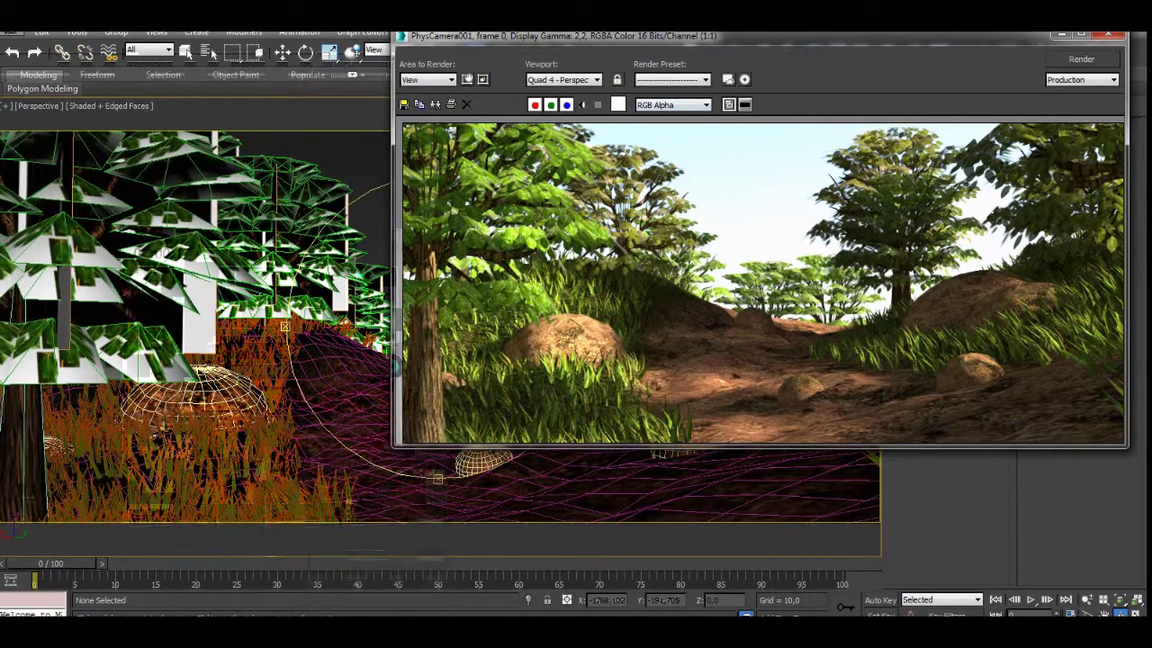
pyautogui.click(1107, 35)
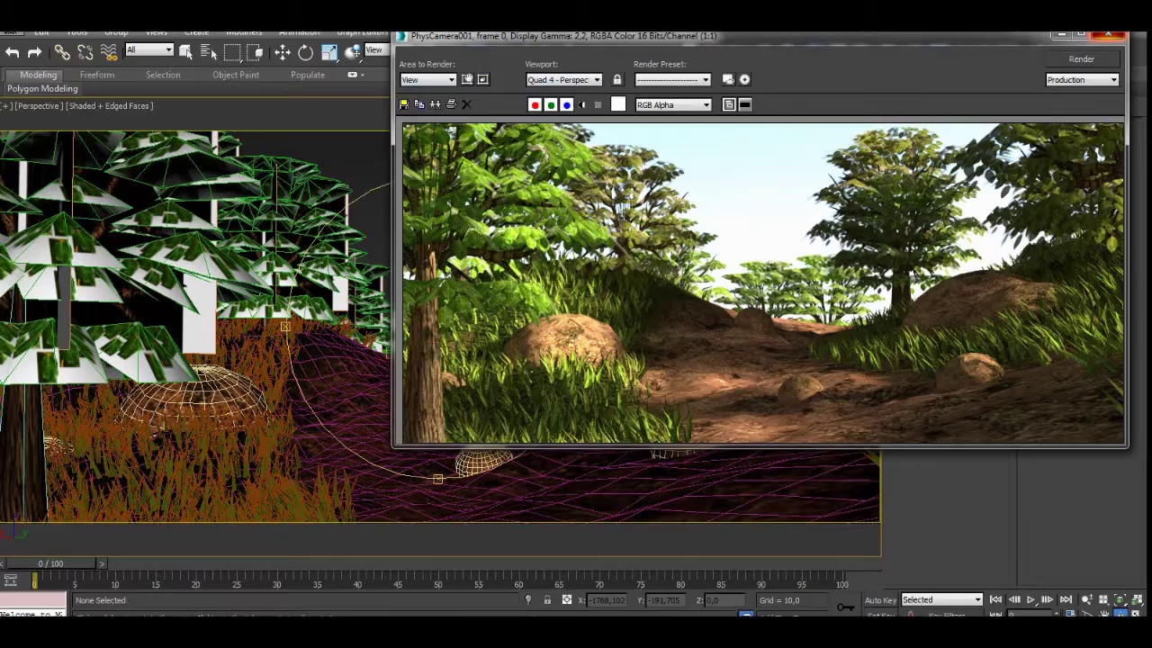